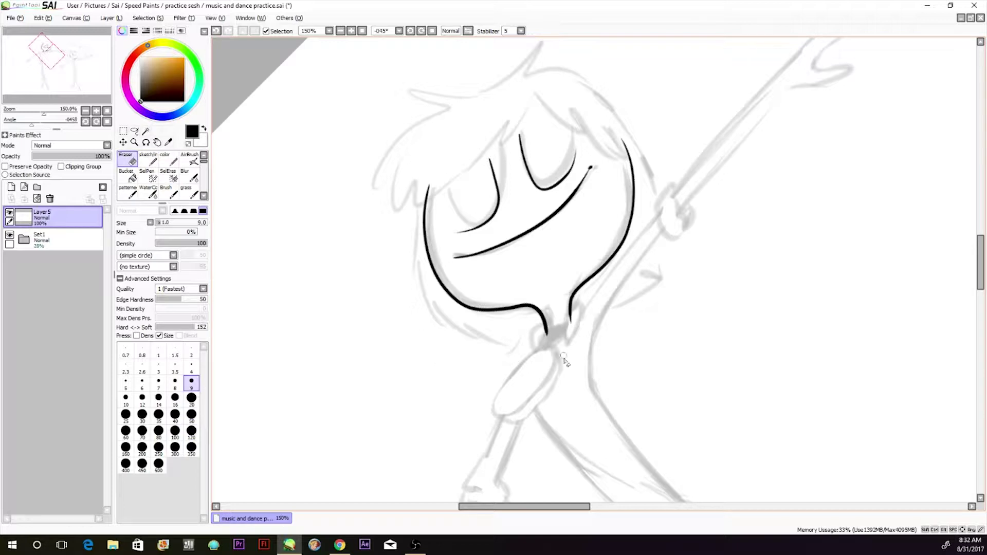
Ink the jagged fringe, the spikes at its left end and the pointed tuft on top of the head over the sketch.
key(n)
click(107, 121)
drag(979, 214, 980, 190)
click(97, 122)
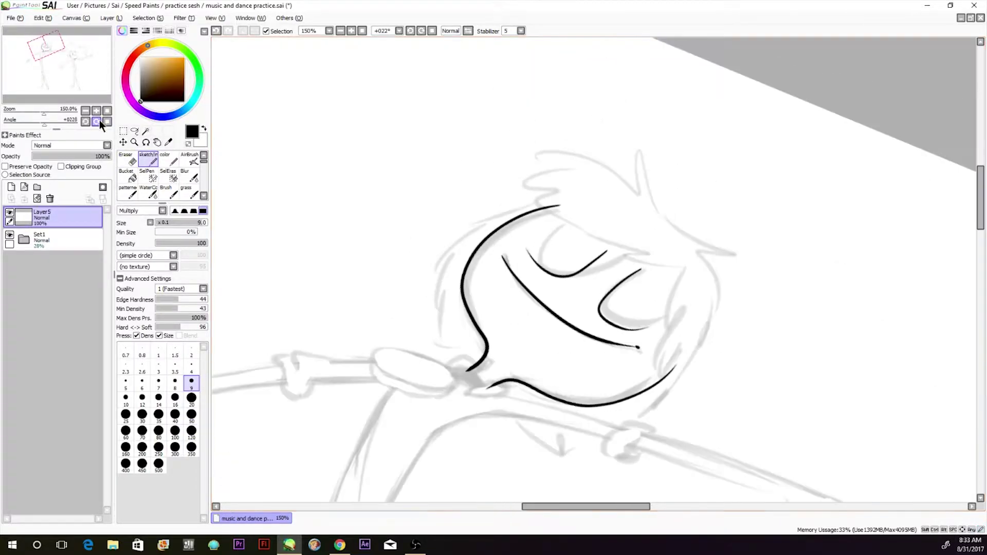
drag(671, 225, 644, 148)
mouse_move(643, 148)
mouse_down()
mouse_move(642, 196)
mouse_move(502, 186)
mouse_move(677, 232)
mouse_up()
click(107, 122)
key(ctrl+z)
key(ctrl+z)
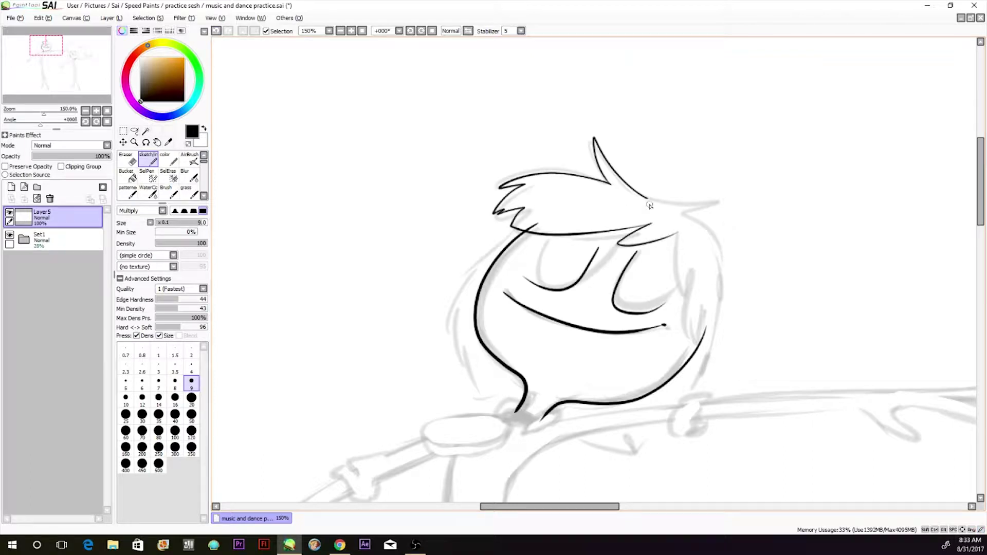
Ink the hair outline along the left side of the face, from the fringe down to the neck.
key(e)
drag(980, 177, 979, 190)
key(n)
mouse_move(514, 164)
mouse_down()
mouse_move(475, 201)
mouse_move(453, 251)
mouse_move(451, 213)
mouse_move(450, 263)
mouse_move(486, 333)
mouse_up()
key(ctrl+z)
drag(454, 277, 483, 335)
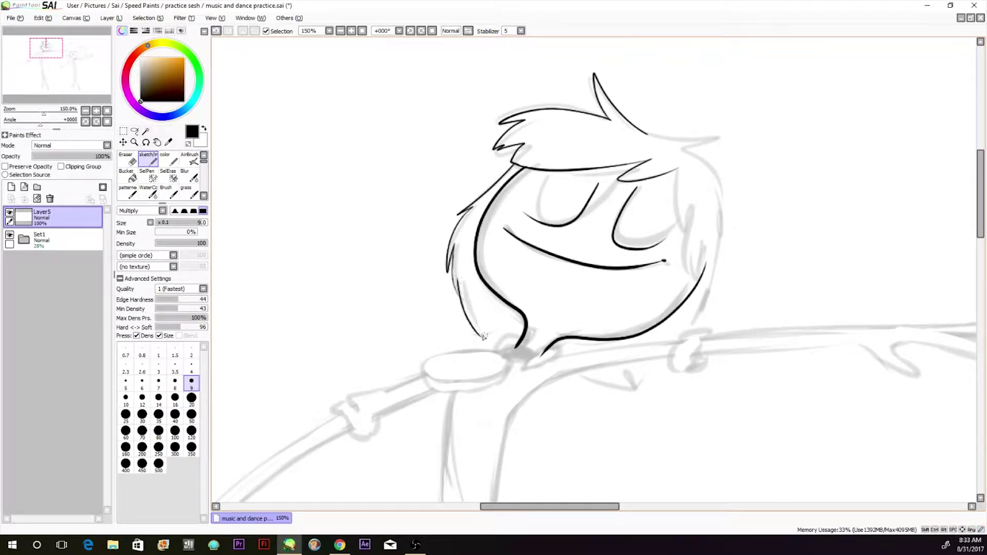
Ink the hair tuft and long strands on the right side of the head, and trim the overshooting lower tip.
mouse_move(678, 137)
mouse_down()
mouse_move(715, 145)
mouse_move(722, 178)
mouse_up()
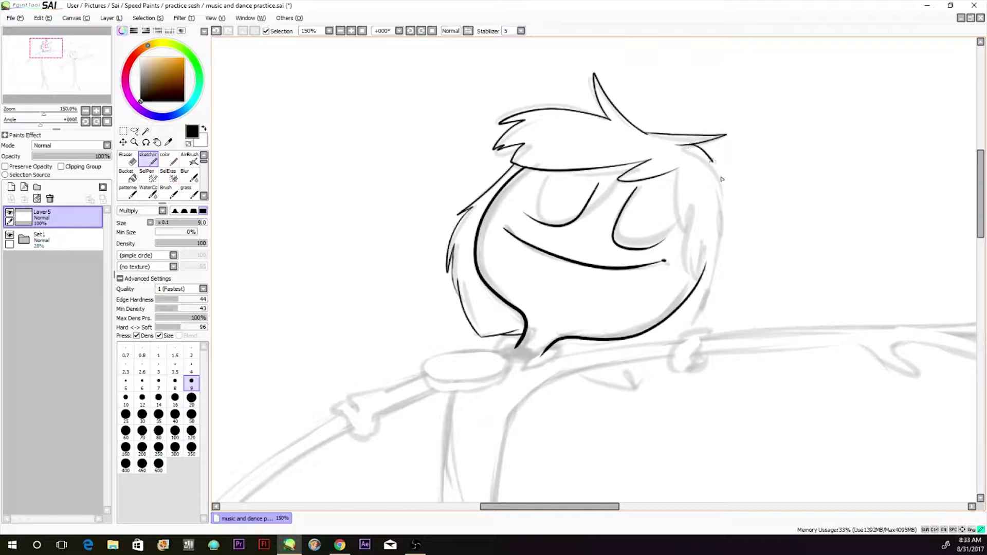
drag(727, 221, 718, 209)
drag(679, 169, 694, 264)
mouse_move(694, 268)
mouse_down()
mouse_move(697, 233)
mouse_move(704, 320)
mouse_up()
key(ctrl+z)
drag(727, 220, 689, 347)
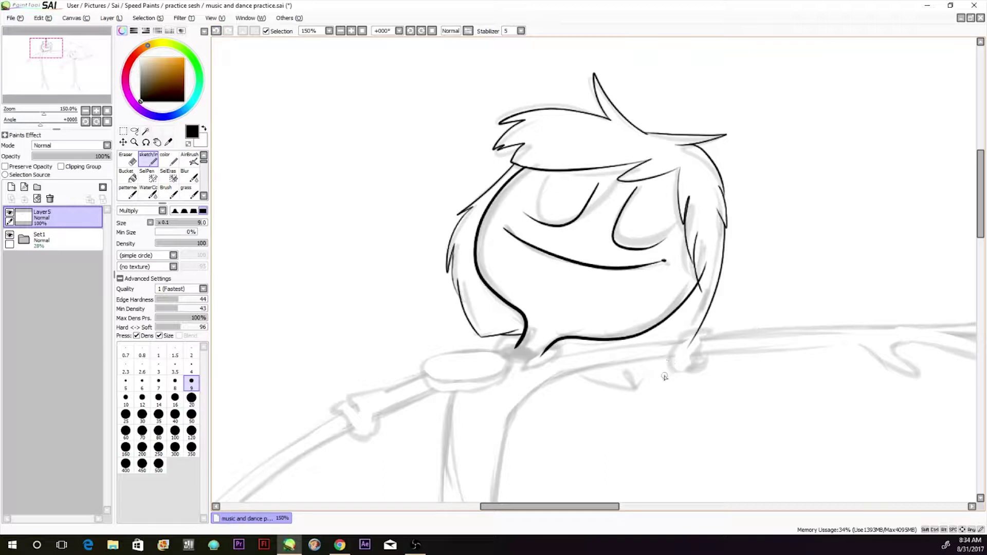
key(e)
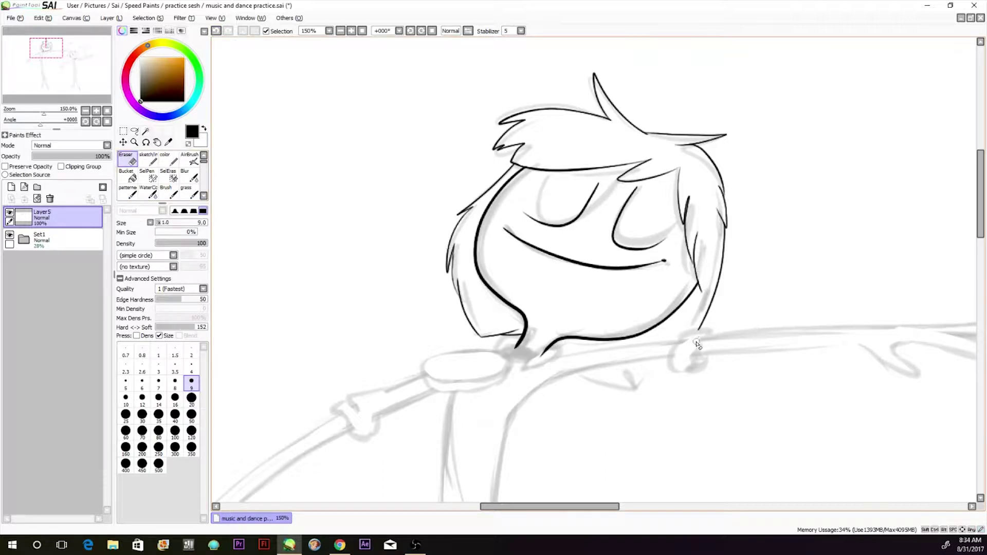
click(12, 235)
click(13, 236)
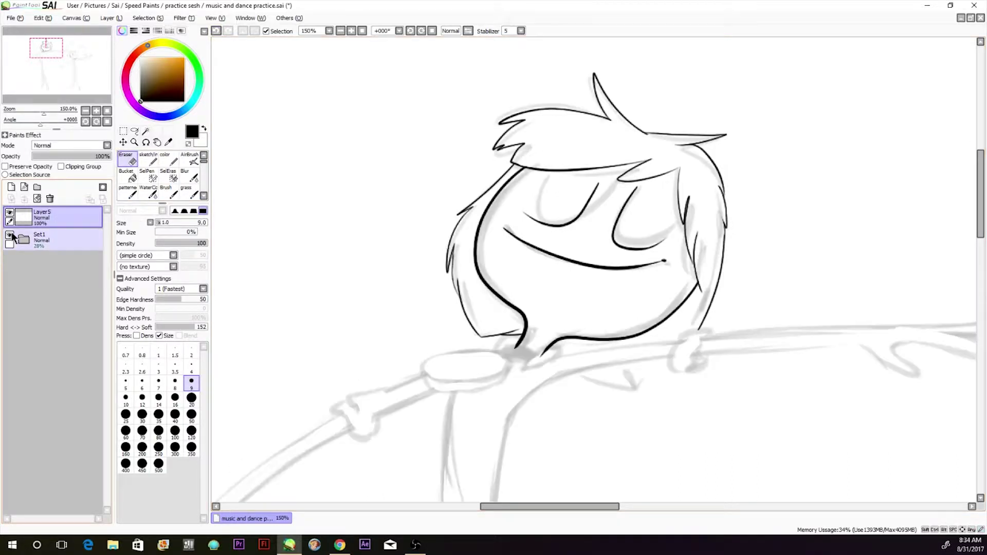
Ink the collar around the neck below the chin and fill the gap between its flaps with black.
click(85, 122)
key(Down)
click(147, 160)
key(e)
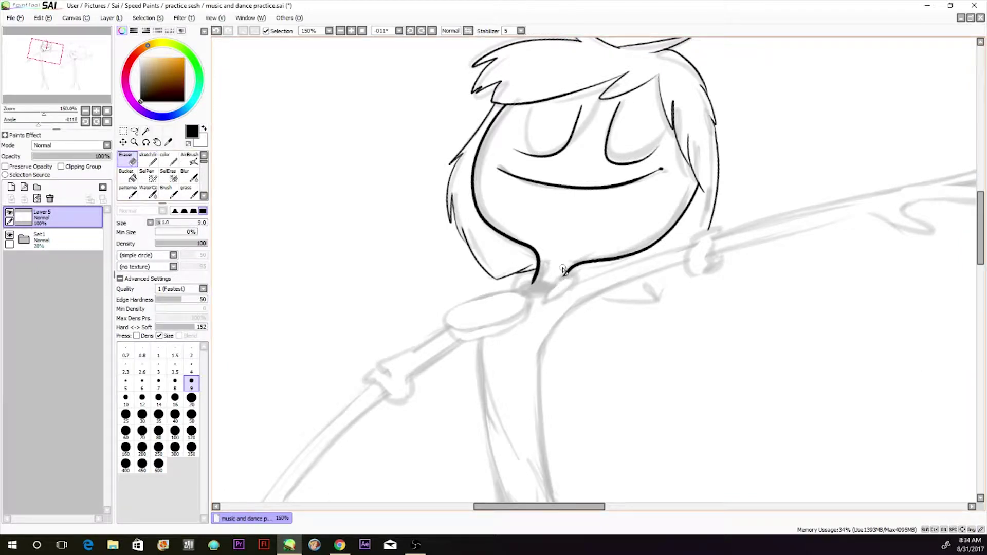
key(n)
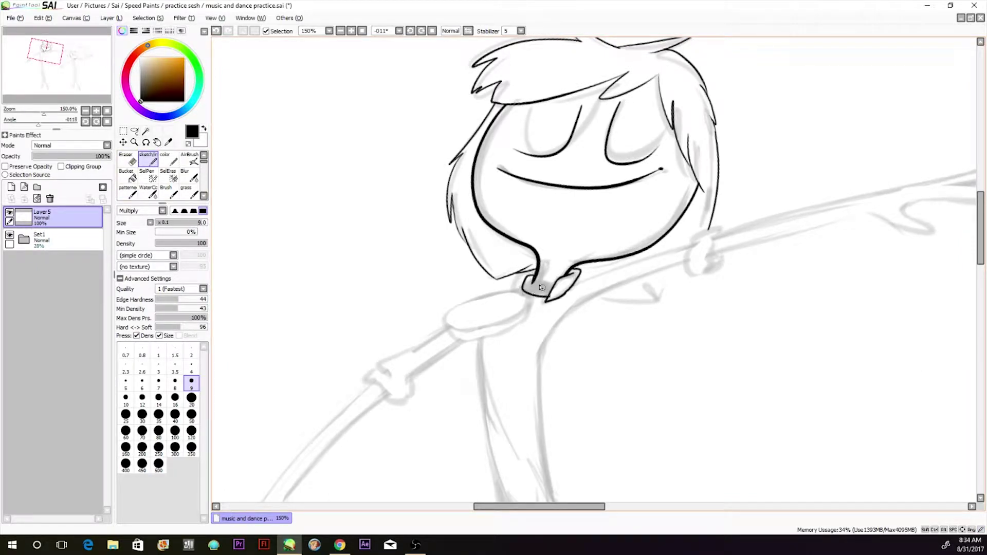
key(e)
drag(555, 285, 552, 300)
click(128, 176)
click(537, 288)
Add a new layer and ink the oval face of the disc at the shoulder below the collar.
click(148, 160)
click(11, 187)
mouse_move(530, 294)
mouse_down()
mouse_move(514, 289)
mouse_move(535, 300)
mouse_up()
key(e)
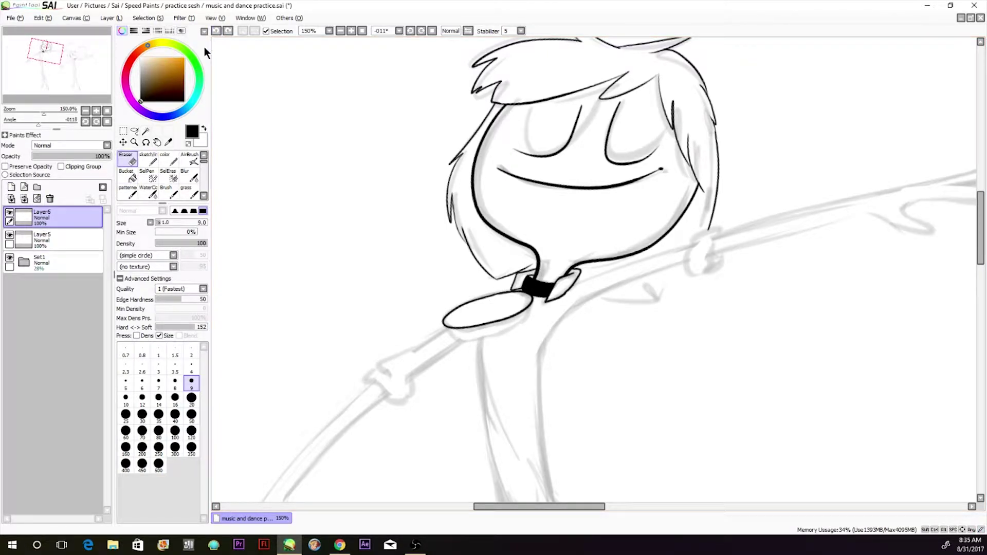
Complete the disc with its ridged rim and lettered name, and merge its layer into the line art below.
key(n)
drag(454, 338, 533, 307)
click(129, 160)
drag(454, 342, 457, 342)
key(ctrl+e)
key(n)
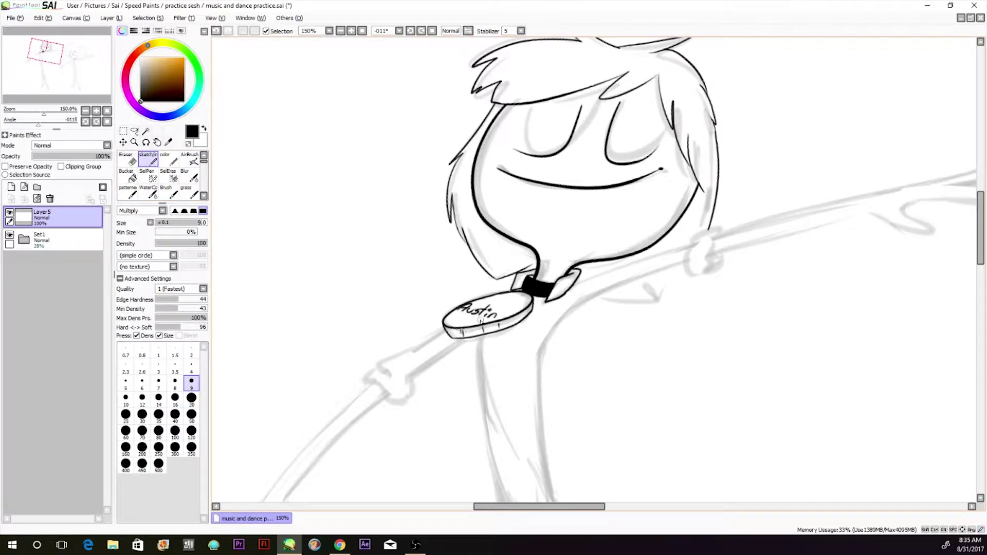
Ink the left edge of the torso and the inner fold line running down from the disc.
scroll(480, 319, down, 5)
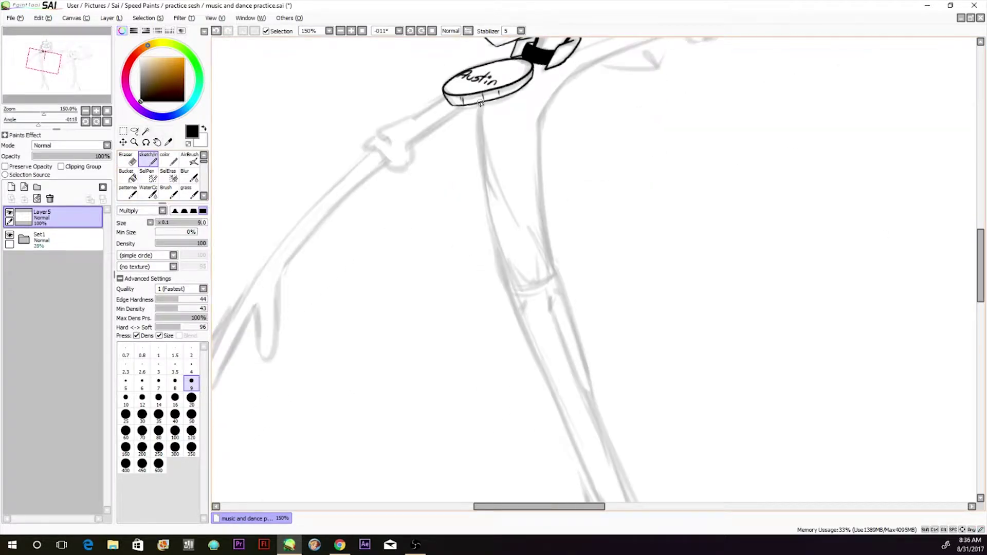
click(216, 31)
mouse_move(480, 103)
mouse_down()
mouse_move(519, 236)
mouse_move(492, 187)
mouse_up()
click(216, 31)
drag(480, 109, 514, 297)
On a new layer, ink both edges of the upper left arm from the disc to the cuff and trim their ends.
drag(38, 121, 27, 121)
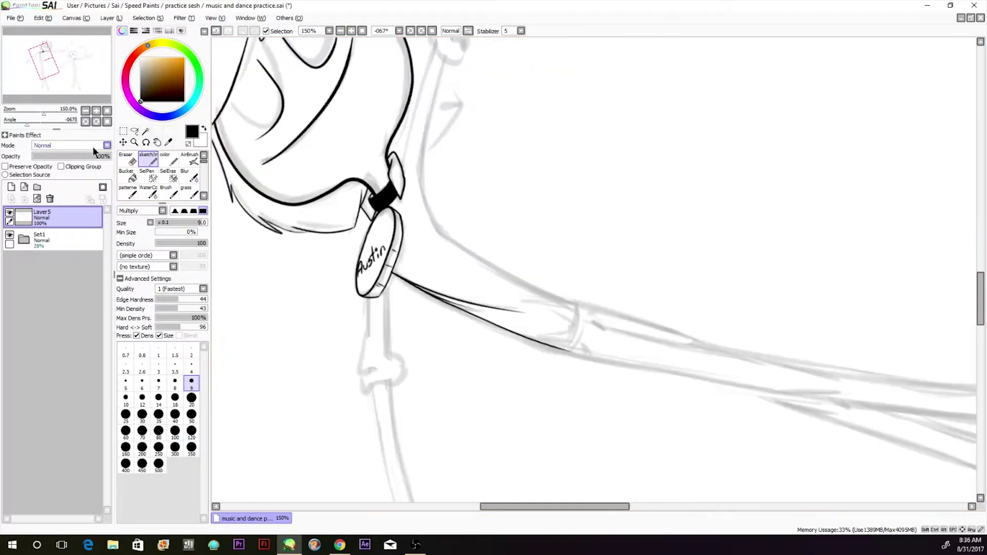
drag(555, 507, 537, 506)
drag(980, 279, 981, 298)
click(12, 187)
drag(460, 47, 459, 260)
drag(480, 110, 476, 224)
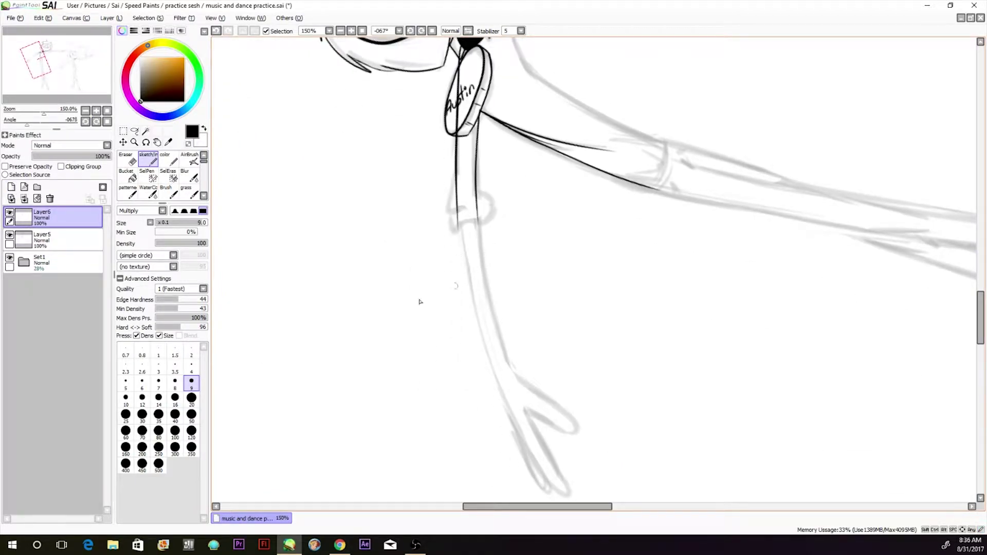
drag(28, 122, 30, 123)
click(128, 176)
click(128, 159)
drag(472, 187, 469, 206)
drag(491, 187, 490, 210)
Ink the outer edge of the left forearm from the cuff down to the hand and outline the fingers.
click(148, 159)
drag(983, 291, 983, 297)
key(End)
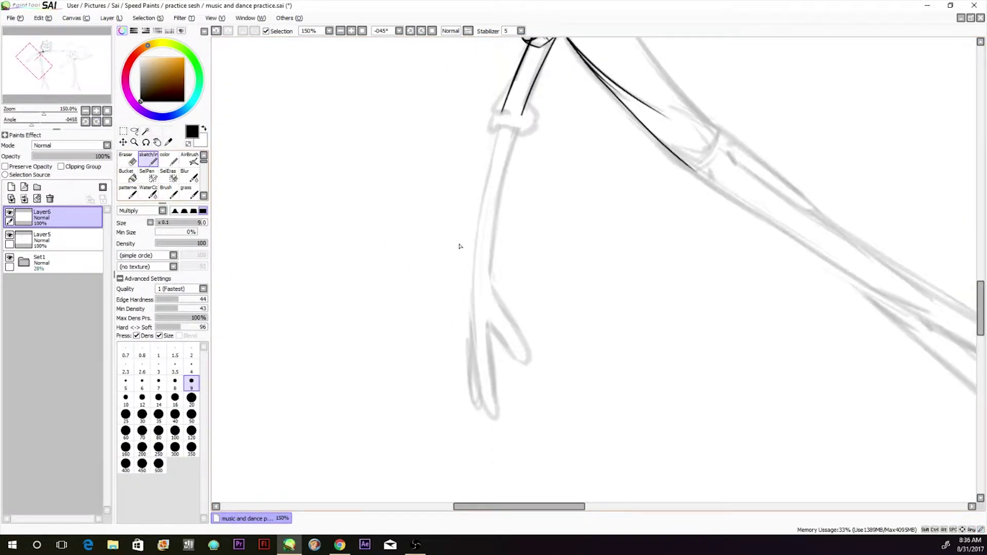
drag(501, 119, 480, 399)
mouse_move(478, 360)
mouse_down()
mouse_move(497, 405)
mouse_move(487, 313)
mouse_move(453, 372)
mouse_up()
key(End)
Ink the thumb and the inner edge of the left forearm back up to the cuff.
click(97, 121)
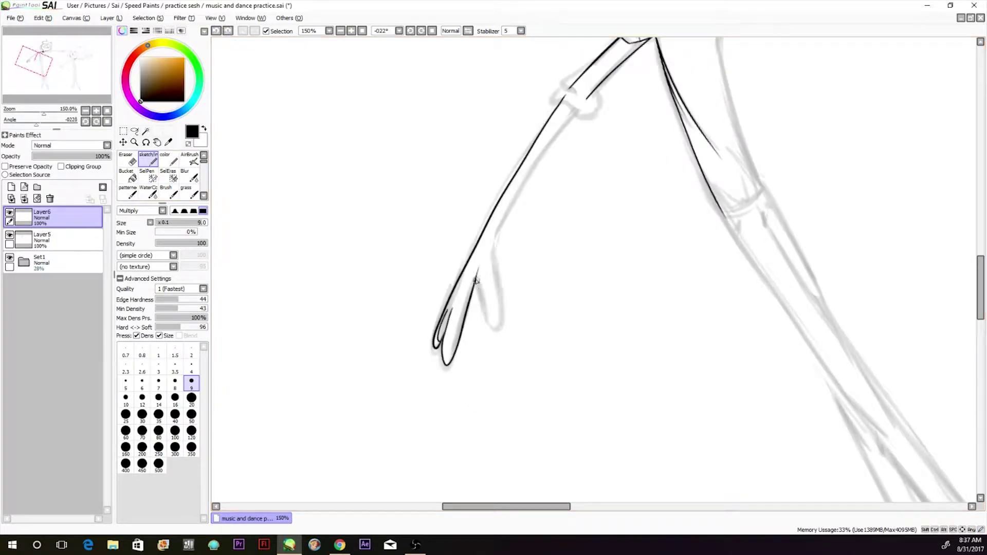
click(97, 121)
click(97, 121)
drag(969, 330, 831, 213)
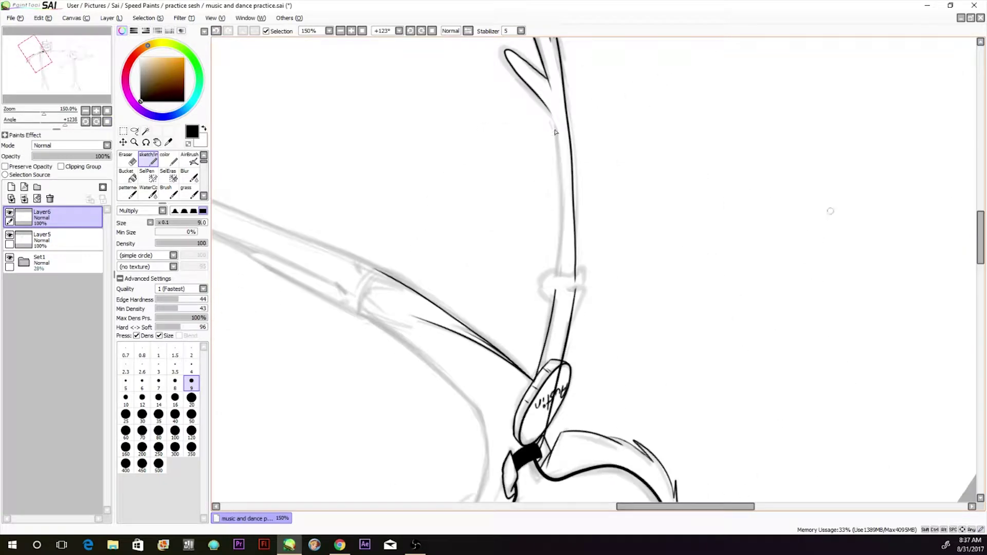
drag(543, 102, 561, 291)
Erase the arm line that crosses the disc and merge the arm layer into the line art below.
click(107, 122)
click(127, 159)
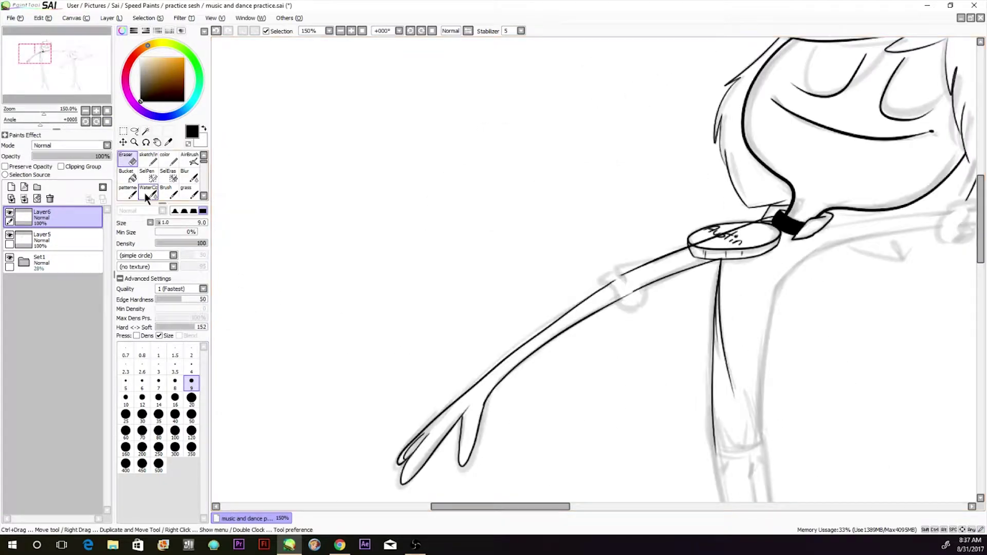
click(24, 199)
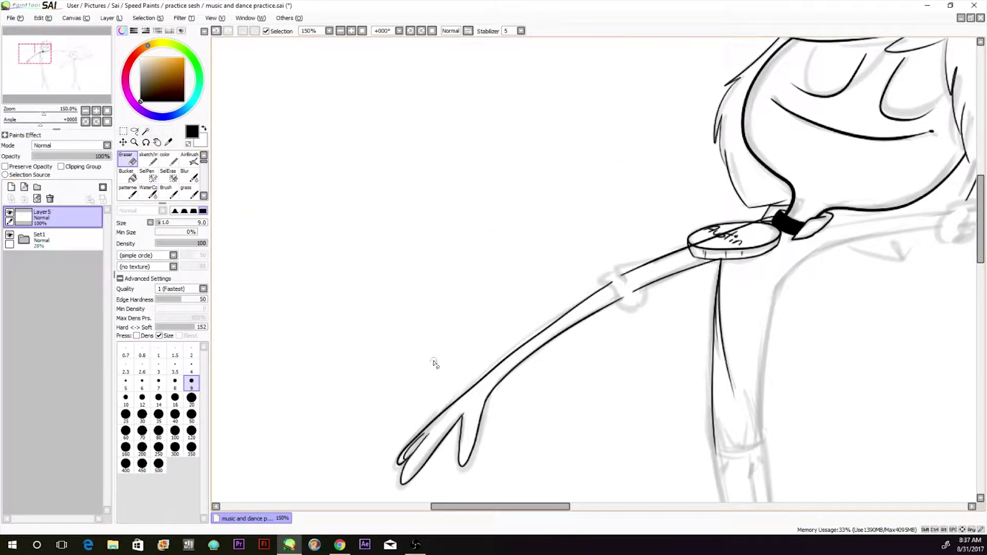
click(216, 31)
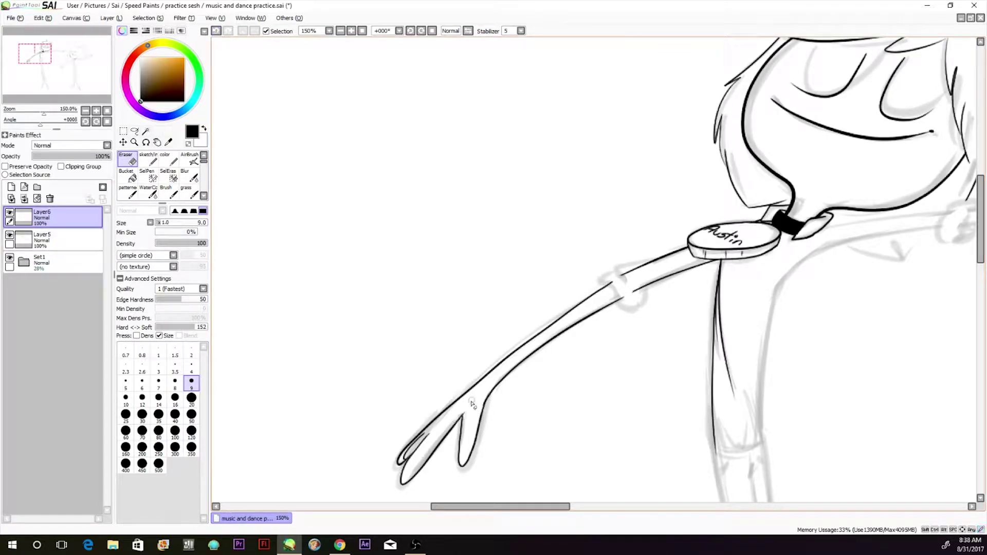
click(25, 199)
Ink the bulging sleeve cuff between the upper arm and forearm of the left arm, cleaning up its lines.
click(86, 122)
click(86, 122)
click(85, 122)
drag(550, 507, 569, 507)
click(148, 159)
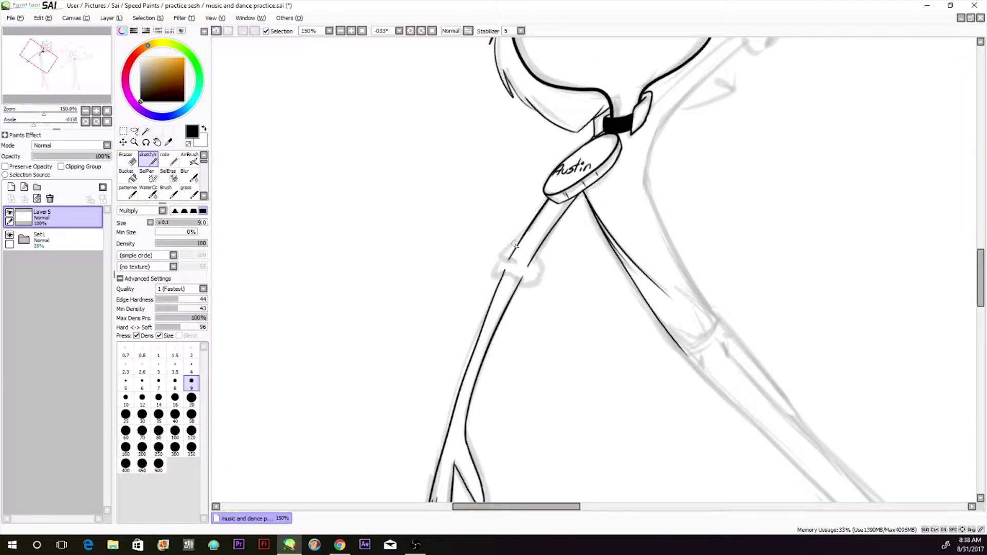
key(Delete)
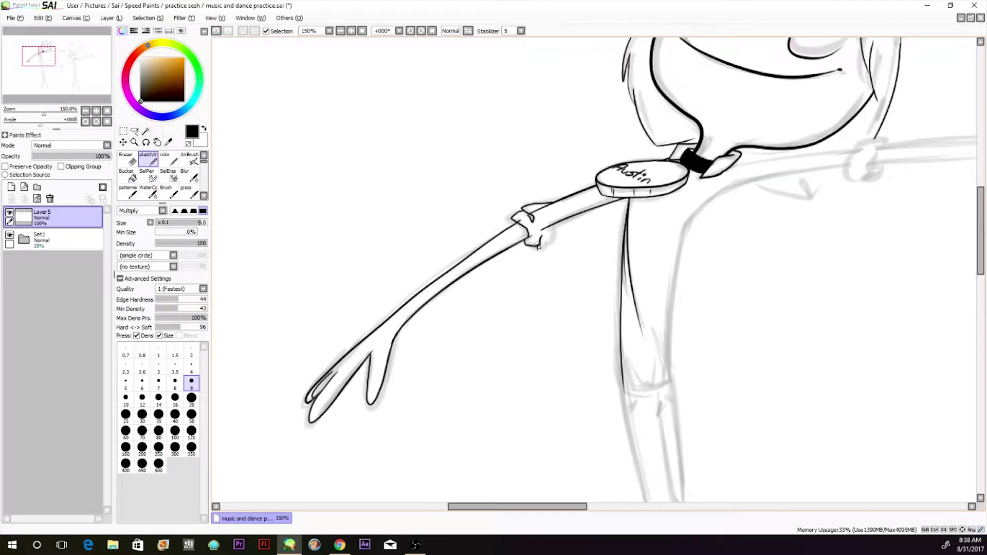
key(e)
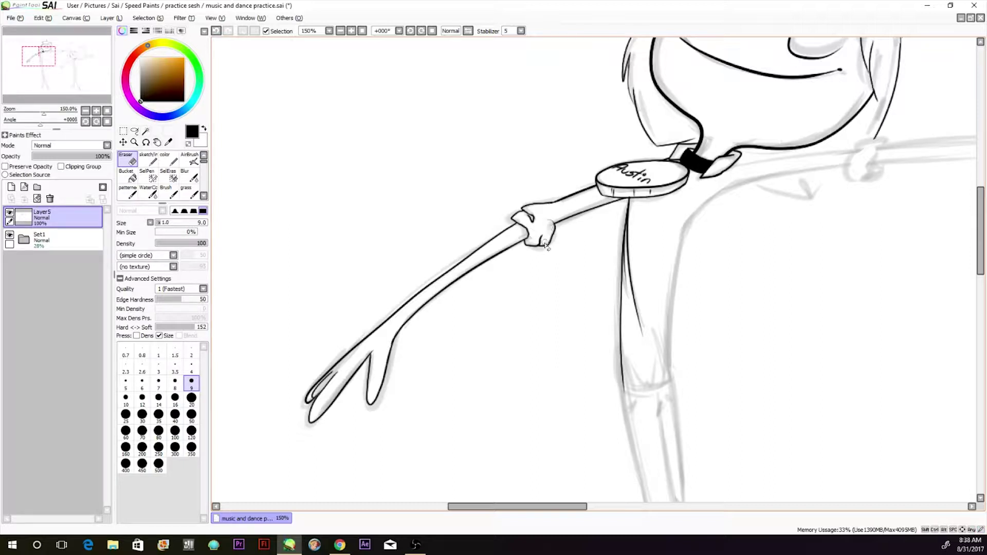
Ink the two edges of the front leg running down from the waist, with short creases at its upper end.
mouse_move(581, 506)
mouse_down()
mouse_move(603, 502)
mouse_move(591, 516)
mouse_move(596, 499)
mouse_up()
key(ctrl+z)
drag(979, 230, 975, 289)
key(n)
drag(424, 88, 492, 391)
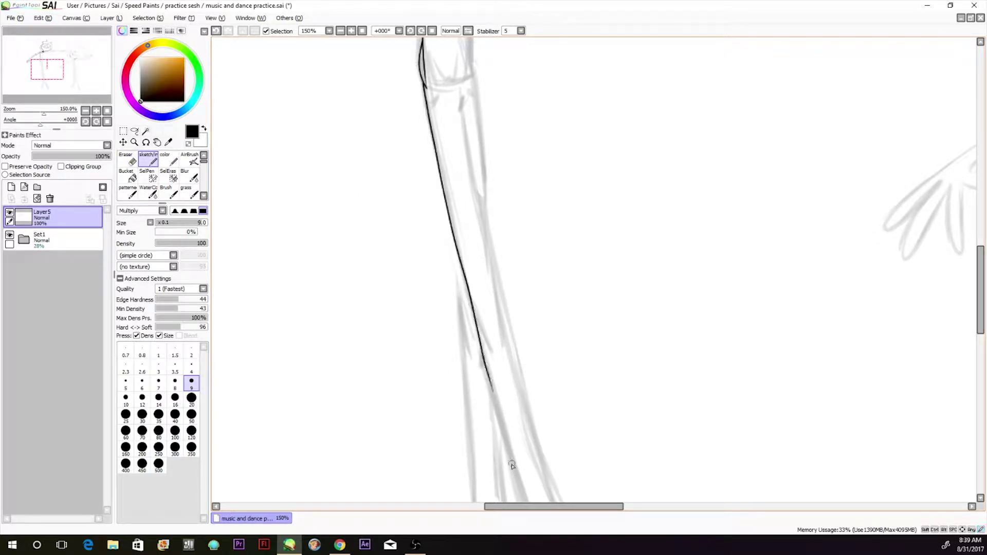
drag(465, 125, 505, 369)
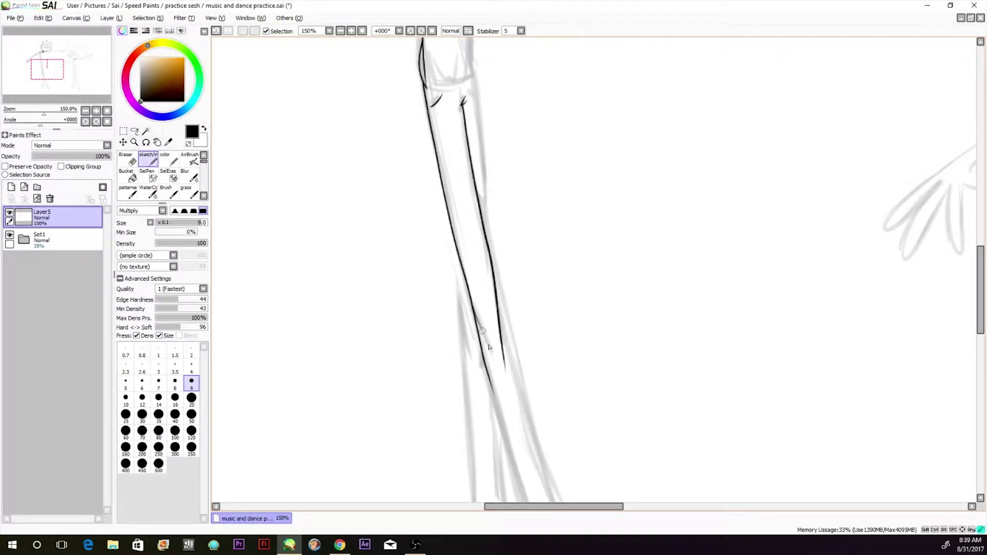
Ink the lower part of the front trouser leg down to a rounded hem above the shoe.
key(End)
drag(980, 280, 979, 312)
drag(495, 42, 537, 398)
mouse_move(467, 114)
mouse_down()
mouse_move(476, 252)
mouse_move(518, 398)
mouse_move(539, 383)
mouse_up()
key(e)
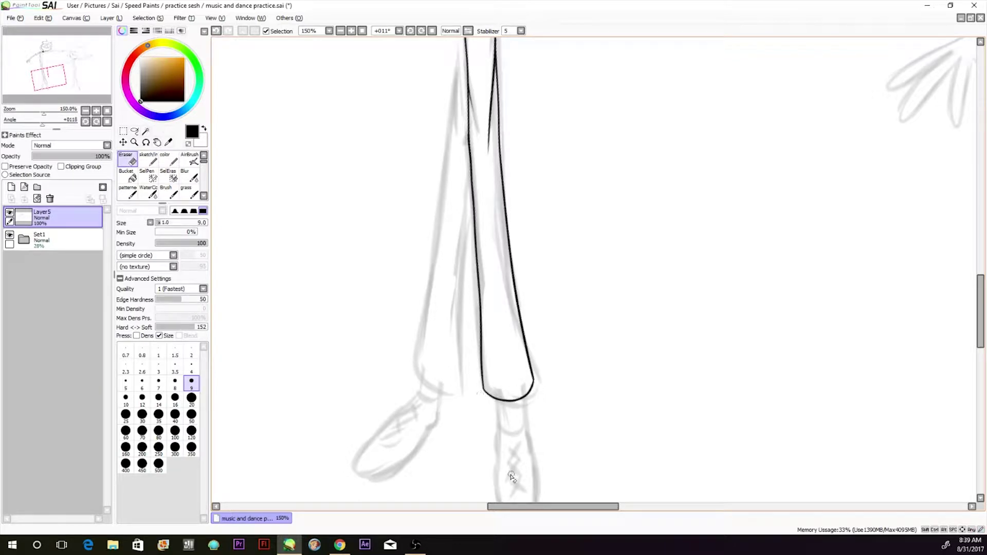
Ink a long crease inside the outer edge of the front trouser leg, rising from the hem.
key(Delete)
drag(979, 281, 977, 340)
click(150, 160)
drag(555, 324, 461, 103)
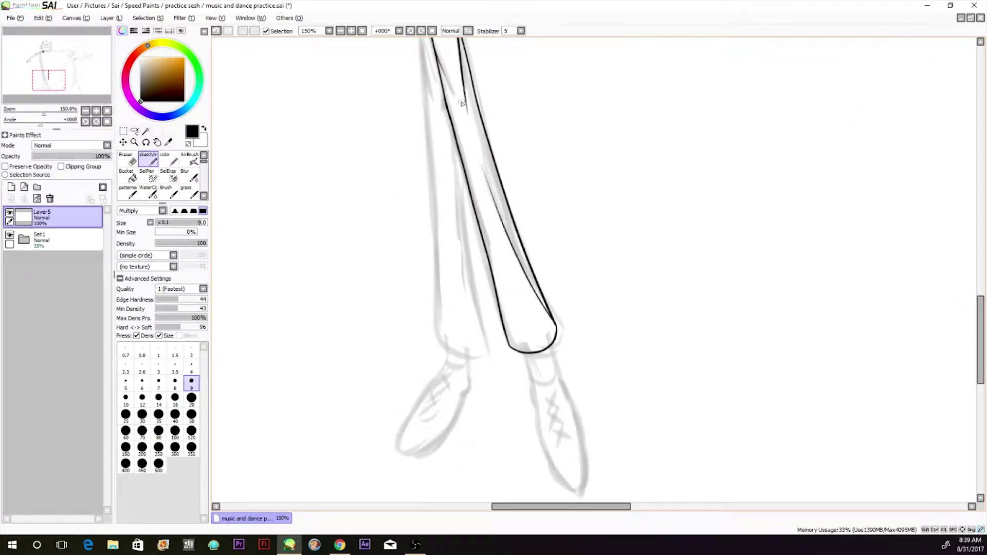
Ink the shirt's hem across the waist with small fold lines, and check the line art without the sketch folder.
drag(981, 322, 973, 248)
mouse_move(389, 210)
mouse_down()
mouse_move(438, 195)
mouse_move(419, 197)
mouse_up()
key(ctrl+z)
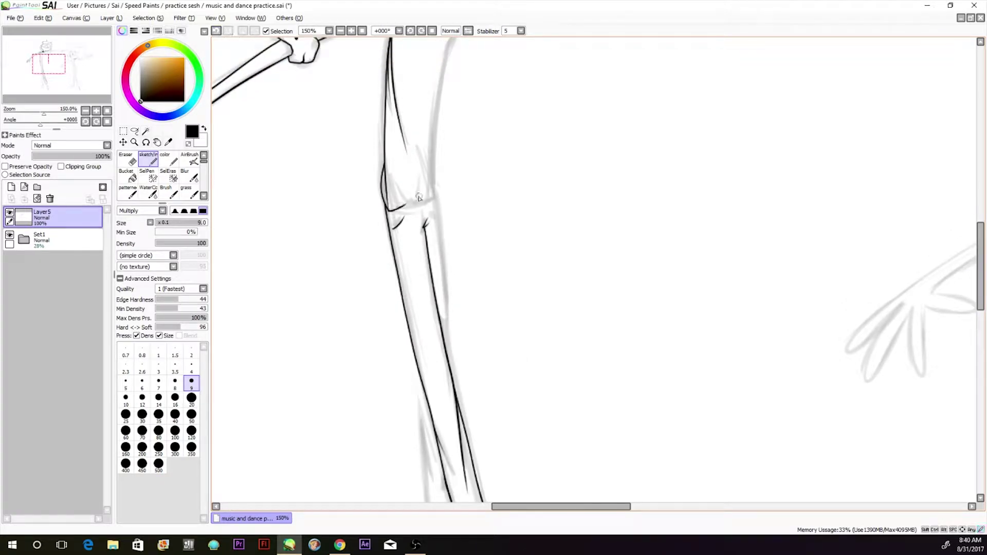
key(e)
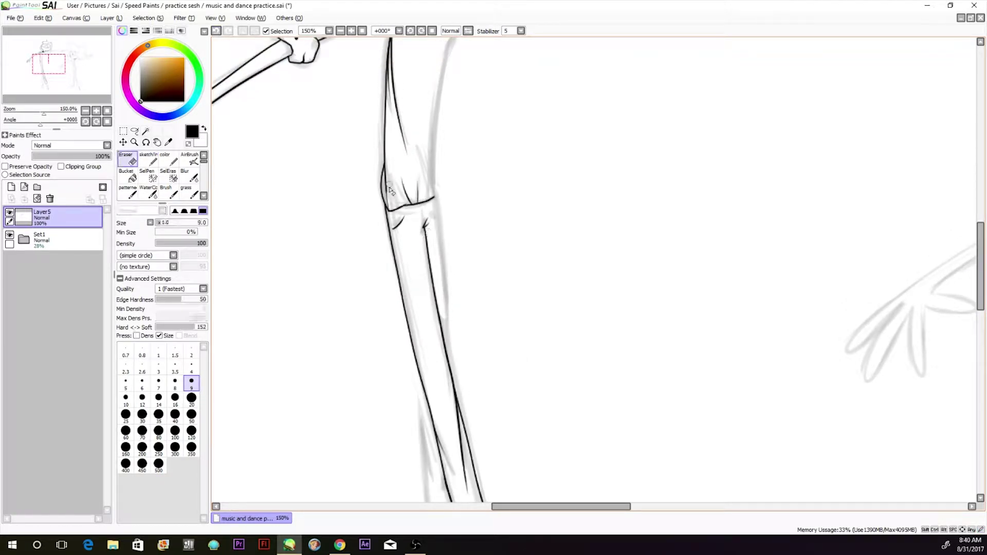
drag(391, 190, 387, 169)
key(ctrl+z)
click(10, 235)
click(9, 235)
Ink the right edge of the torso from the shoulder down to the shirt's hem.
drag(561, 507, 550, 507)
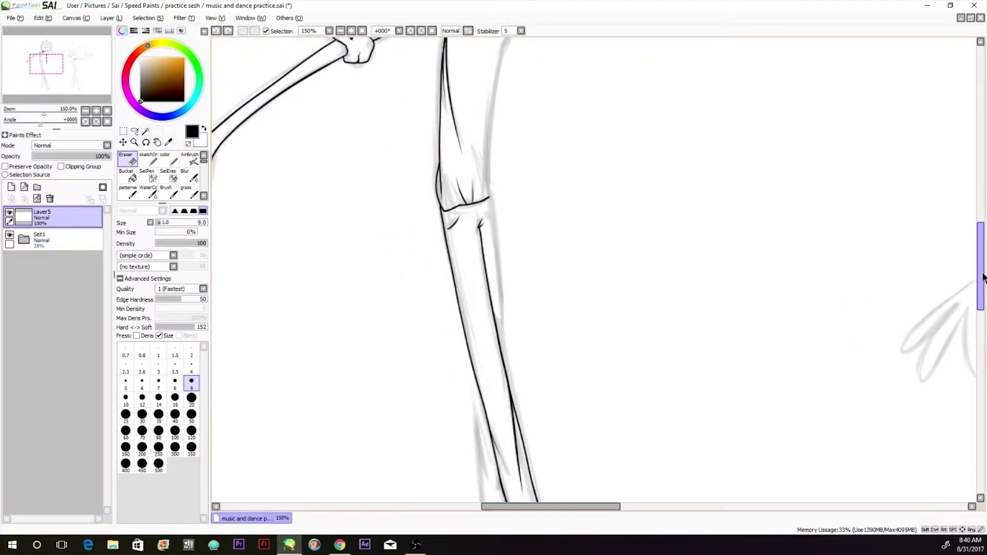
drag(983, 278, 980, 242)
key(n)
mouse_move(559, 178)
mouse_down()
mouse_move(511, 221)
mouse_move(488, 374)
mouse_up()
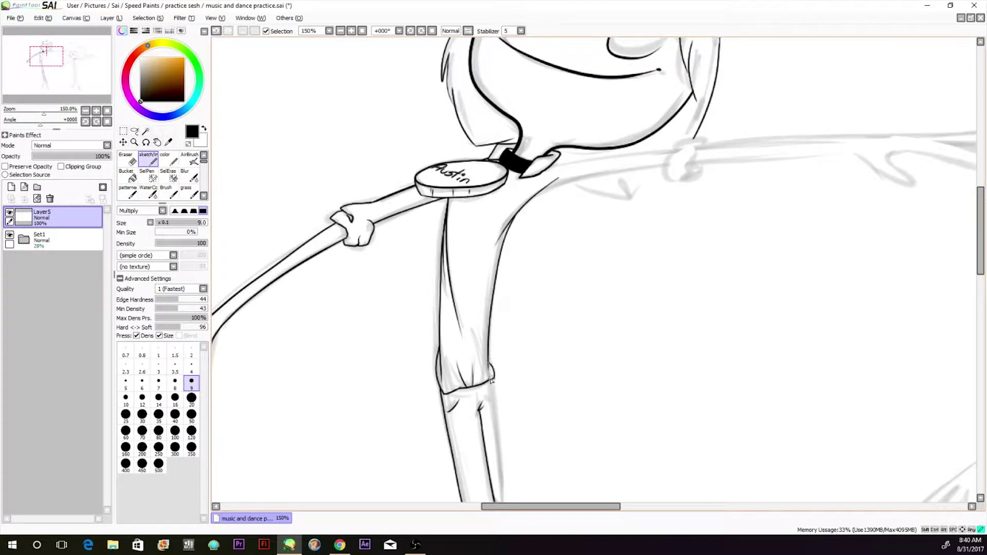
key(ctrl+z)
drag(488, 380, 469, 325)
Select the inside of the front leg, closing the gap in its outline at the waist, and invert the selection.
drag(979, 214, 968, 279)
click(146, 131)
click(476, 154)
click(148, 175)
click(217, 31)
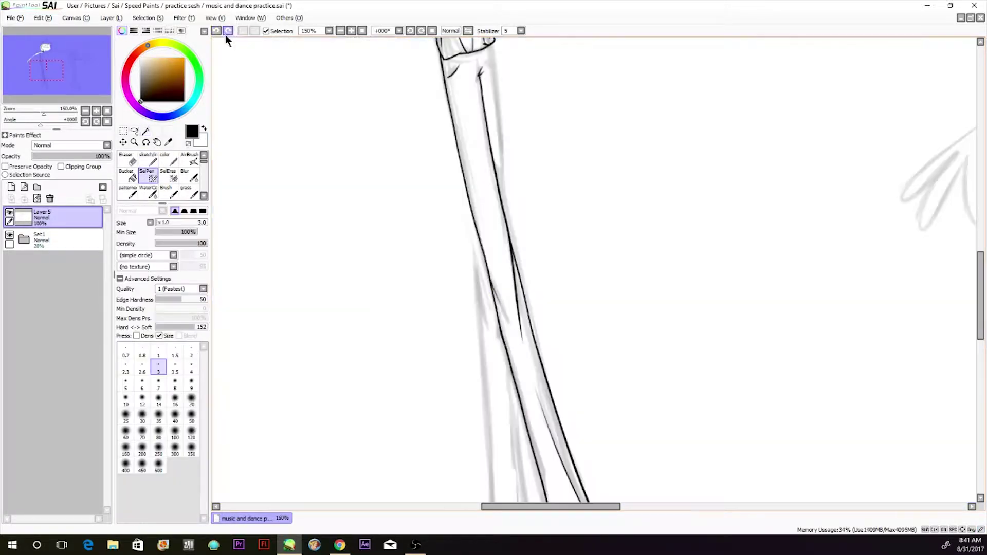
drag(479, 49, 479, 76)
click(146, 132)
click(474, 139)
click(149, 18)
click(156, 40)
Ink the right edge of the back leg from the waist to where it passes behind the front leg, and deselect.
click(149, 159)
drag(495, 42, 502, 201)
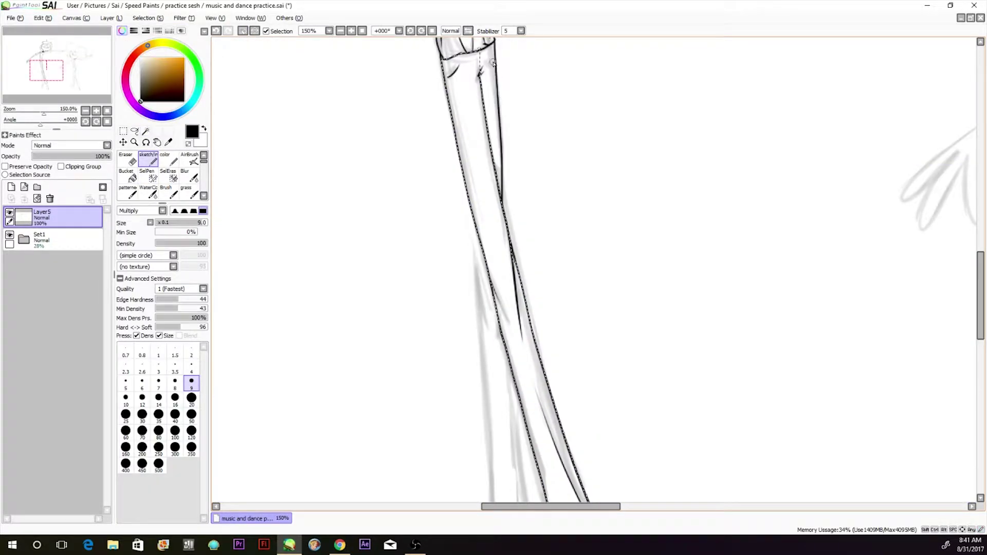
key(ctrl+z)
click(144, 17)
click(152, 32)
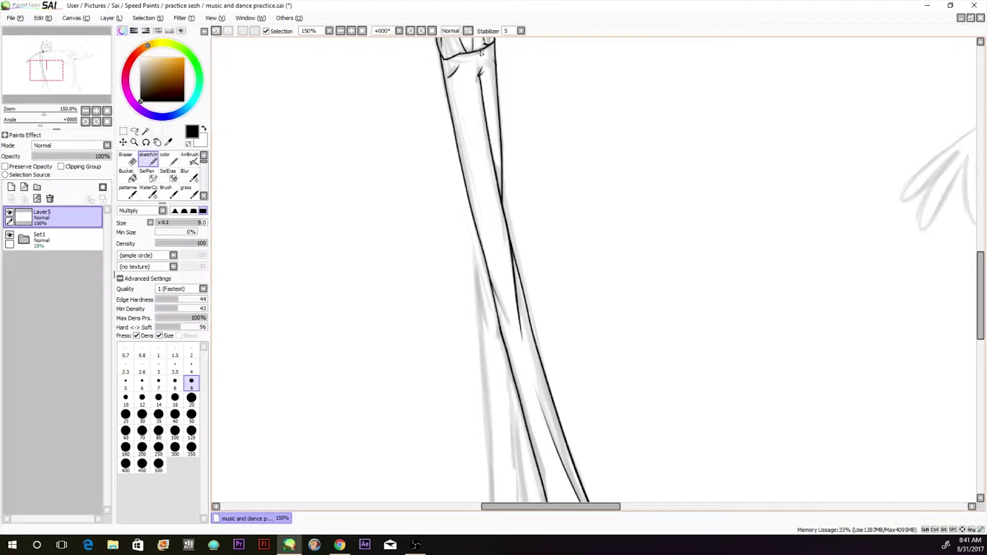
Add a new layer and ink both edges of the outstretched arm's sleeve from the shoulder and collar toward the cuff.
drag(984, 288, 970, 223)
click(97, 122)
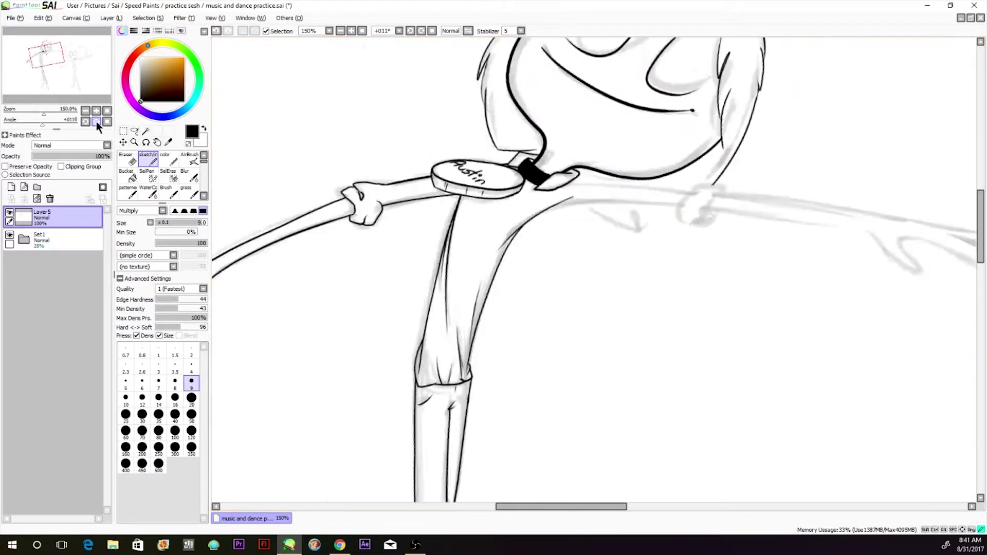
click(86, 121)
drag(712, 506, 748, 505)
drag(980, 237, 969, 249)
click(11, 188)
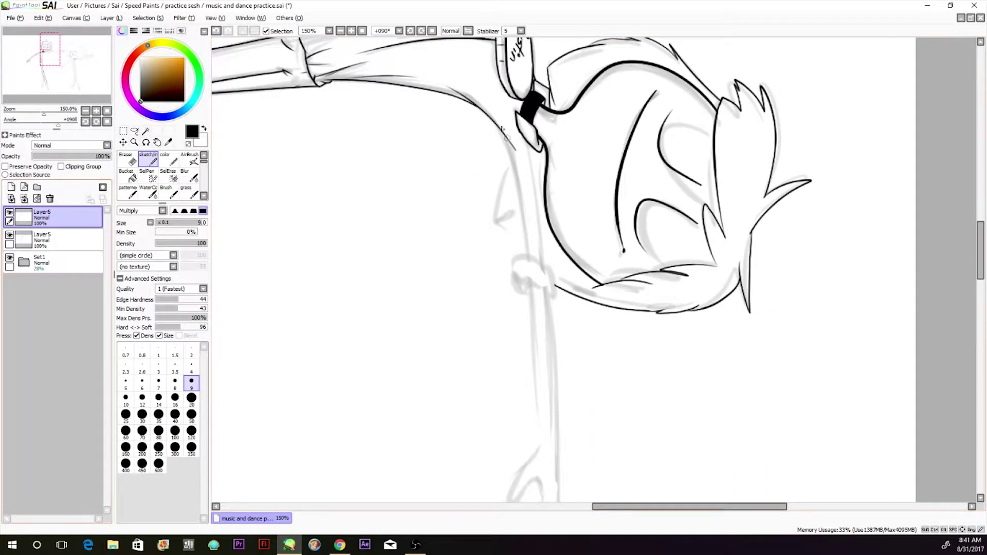
drag(487, 113, 535, 301)
drag(537, 139, 547, 307)
Try inking the outstretched forearm from the cuff to the hand, including the fingers and thumb.
drag(979, 244, 980, 268)
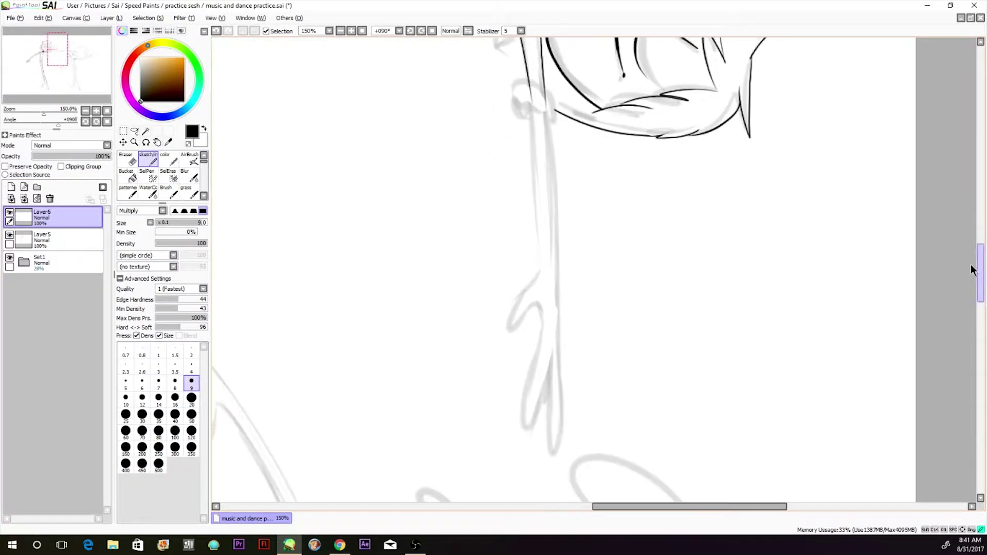
mouse_move(548, 99)
mouse_down()
mouse_move(568, 406)
mouse_move(557, 355)
mouse_up()
mouse_move(544, 316)
mouse_down()
mouse_move(557, 360)
mouse_move(552, 441)
mouse_up()
click(213, 32)
drag(546, 391, 548, 426)
click(216, 31)
drag(556, 371, 549, 443)
drag(546, 400, 541, 428)
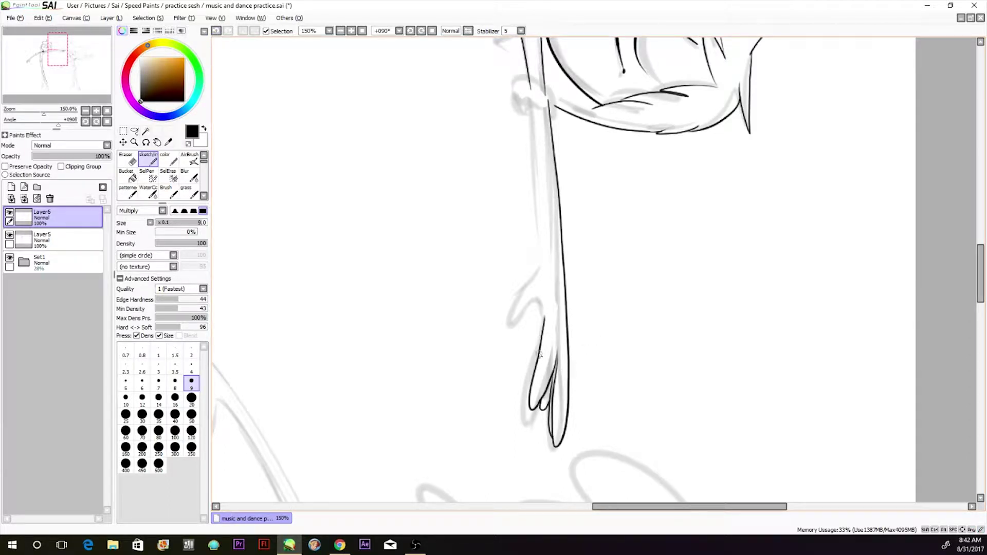
drag(531, 95, 525, 330)
Lasso the inked hand, move it closer to the body to shorten the forearm, and deselect.
click(107, 122)
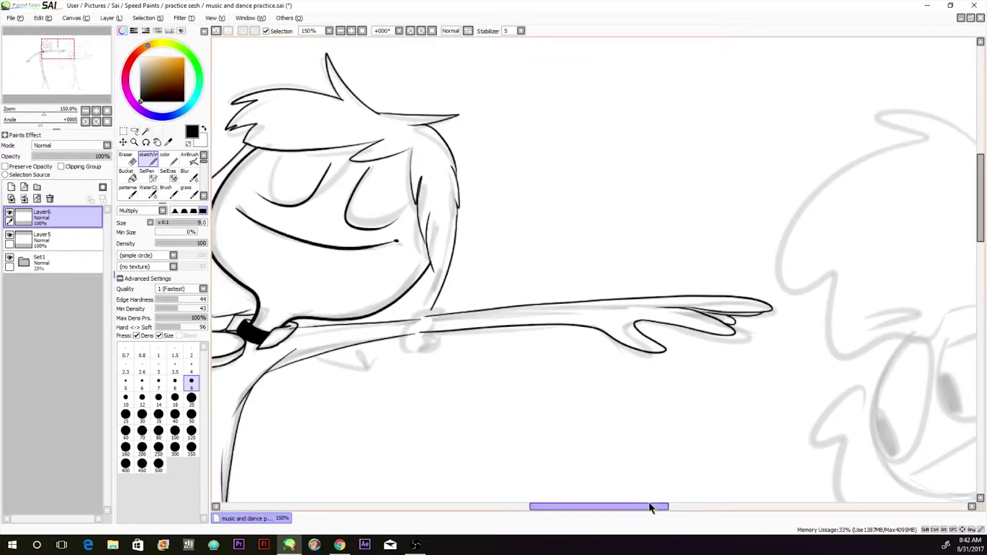
mouse_move(649, 506)
mouse_down()
mouse_move(566, 506)
mouse_move(636, 483)
mouse_up()
click(134, 132)
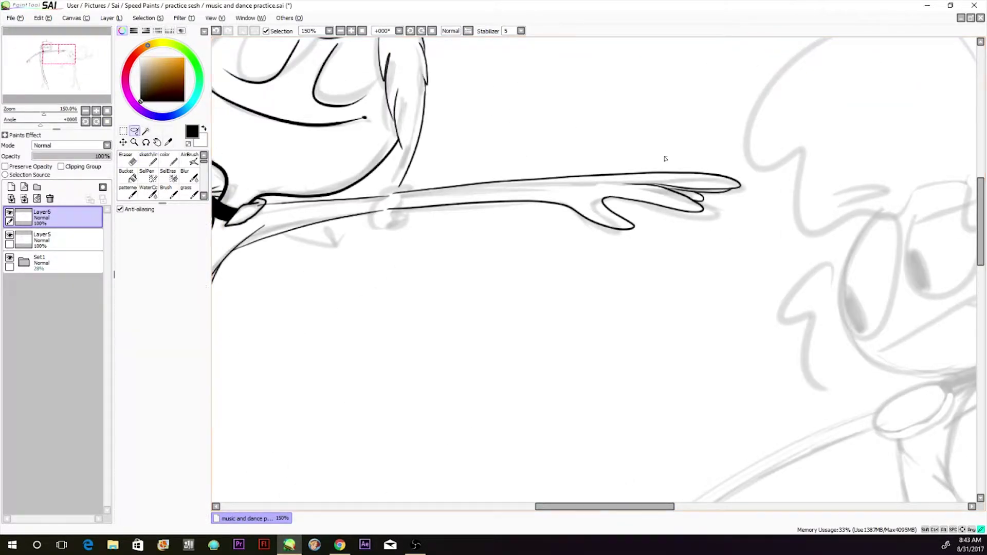
drag(665, 159, 662, 159)
click(124, 142)
drag(649, 194, 627, 193)
click(148, 18)
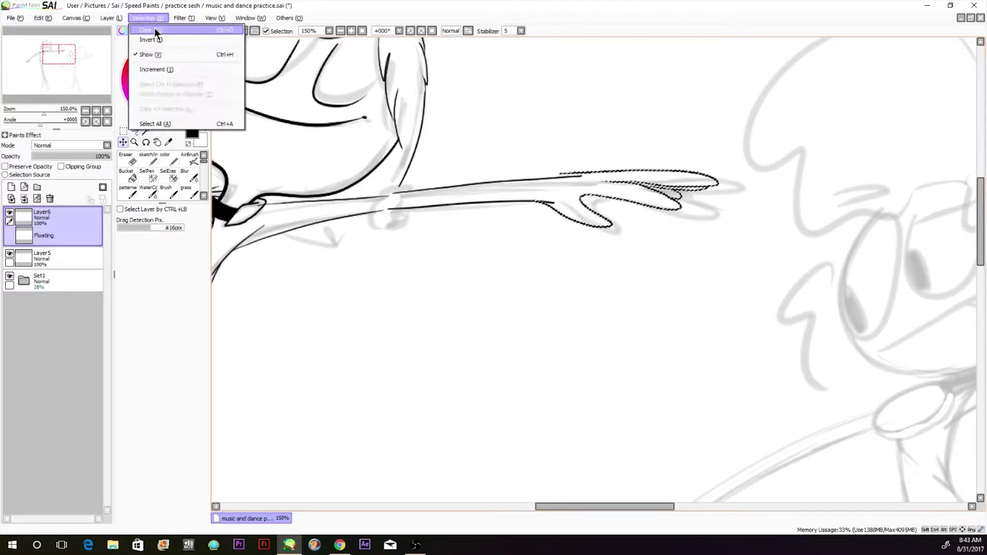
click(154, 30)
Try to rejoin the forearm's upper edge with the shifted hand and clean up the overlapping line.
click(149, 159)
mouse_move(563, 175)
mouse_down()
mouse_move(672, 171)
mouse_move(634, 172)
mouse_up()
key(ctrl+z)
key(ctrl+z)
click(86, 122)
click(85, 122)
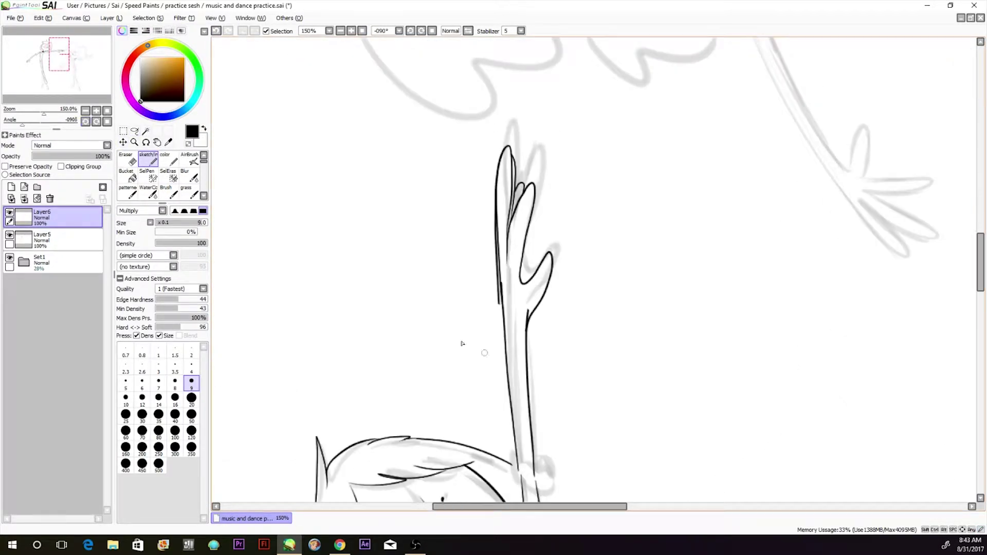
key(e)
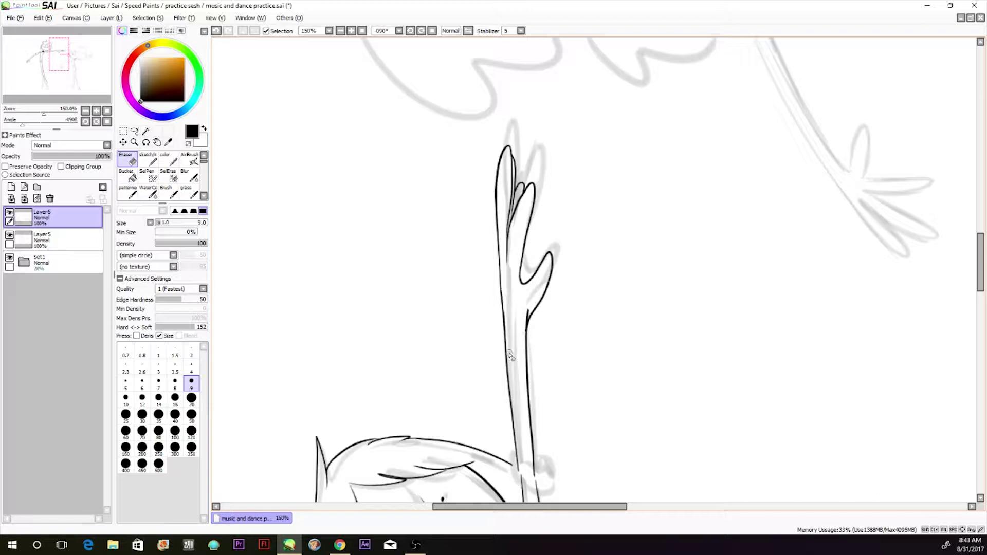
Erase the inked forearm and hand beyond the cuff of the outstretched arm.
click(107, 121)
drag(622, 507, 595, 507)
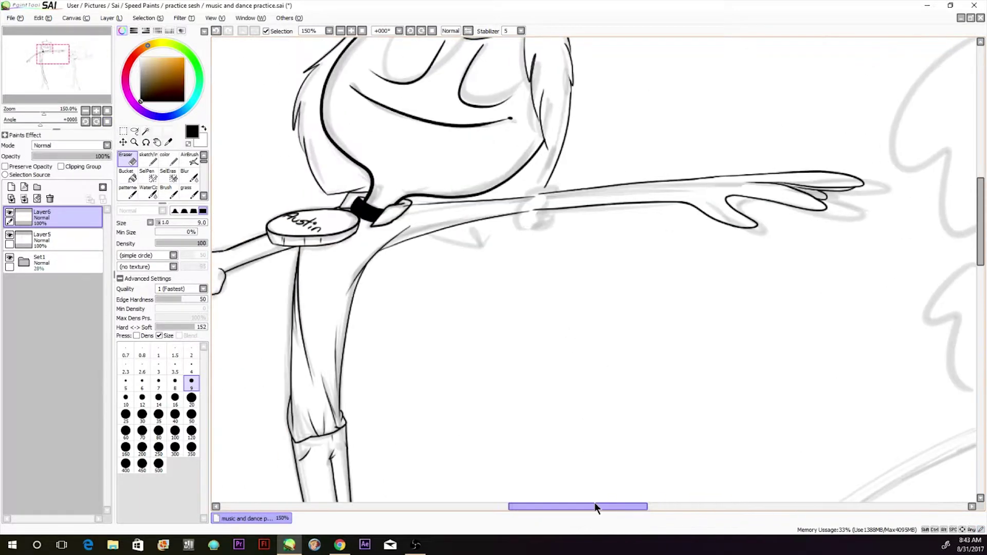
click(192, 432)
mouse_move(554, 199)
mouse_down()
mouse_move(828, 185)
mouse_move(746, 242)
mouse_move(766, 205)
mouse_move(848, 185)
mouse_up()
click(216, 31)
Ink the outstretched forearm again from the cuff to the fingertips, following the sketched thumb and fingers.
click(87, 121)
click(97, 122)
click(98, 122)
drag(658, 507, 675, 507)
key(n)
drag(982, 250, 982, 269)
mouse_move(584, 108)
mouse_down()
mouse_move(594, 280)
mouse_move(566, 341)
mouse_up()
mouse_move(566, 341)
mouse_down()
mouse_move(596, 338)
mouse_move(583, 437)
mouse_move(605, 359)
mouse_move(614, 361)
mouse_up()
click(216, 31)
drag(599, 110, 611, 366)
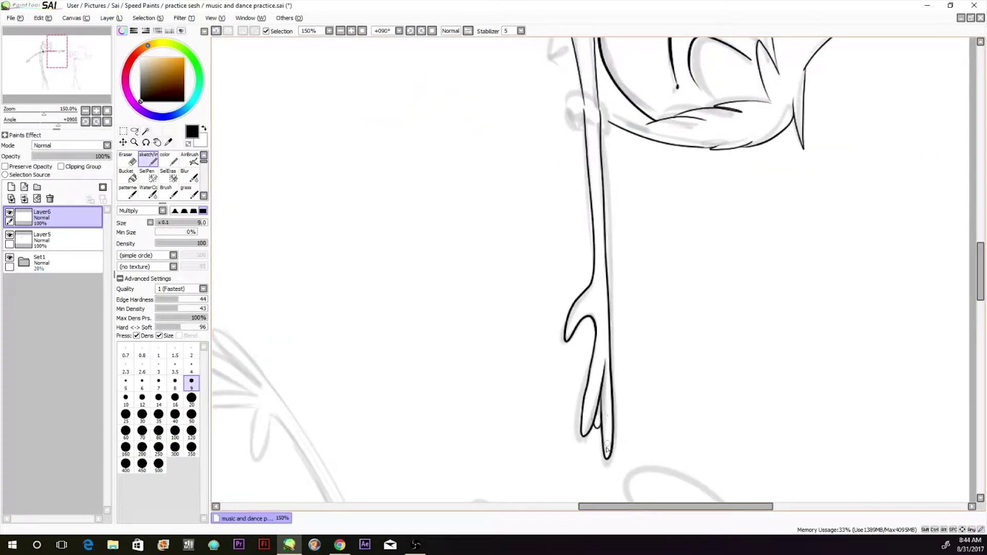
Merge the arm layer into the line art layer and ink the folded cuff between the sleeve and forearm.
click(107, 122)
key(e)
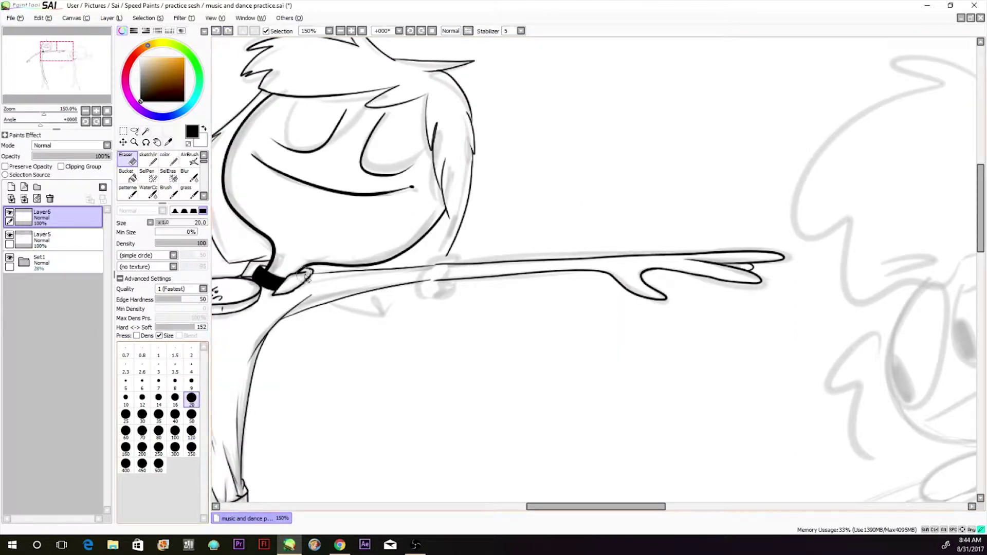
key(ctrl+e)
mouse_move(439, 267)
mouse_down()
mouse_move(431, 286)
mouse_move(451, 254)
mouse_up()
click(149, 159)
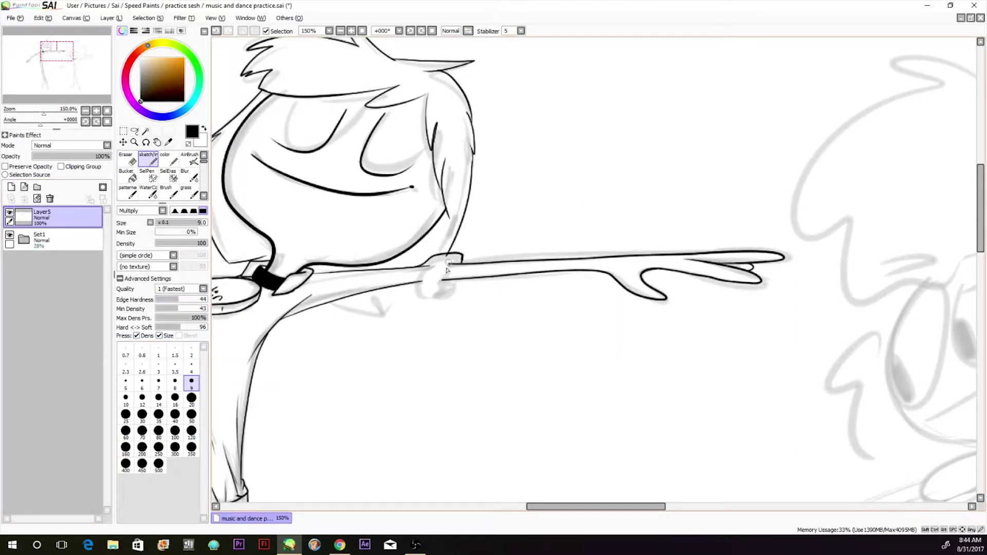
mouse_move(429, 299)
mouse_down()
mouse_move(455, 281)
mouse_move(436, 268)
mouse_up()
click(132, 160)
click(191, 383)
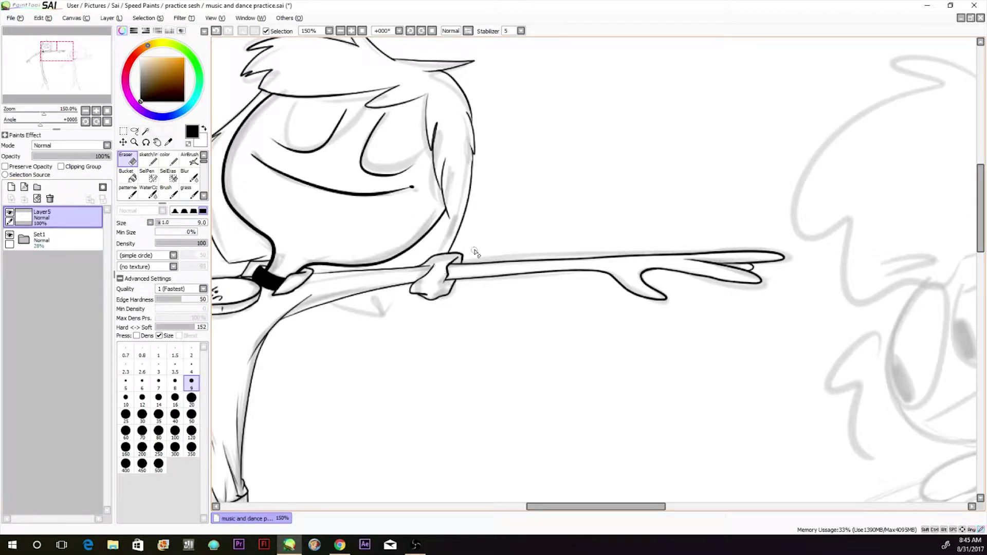
Select the inside of the shirt and its outstretched sleeve, and invert the selection.
key(n)
drag(588, 507, 543, 503)
key(e)
click(149, 160)
click(146, 132)
click(519, 303)
click(148, 18)
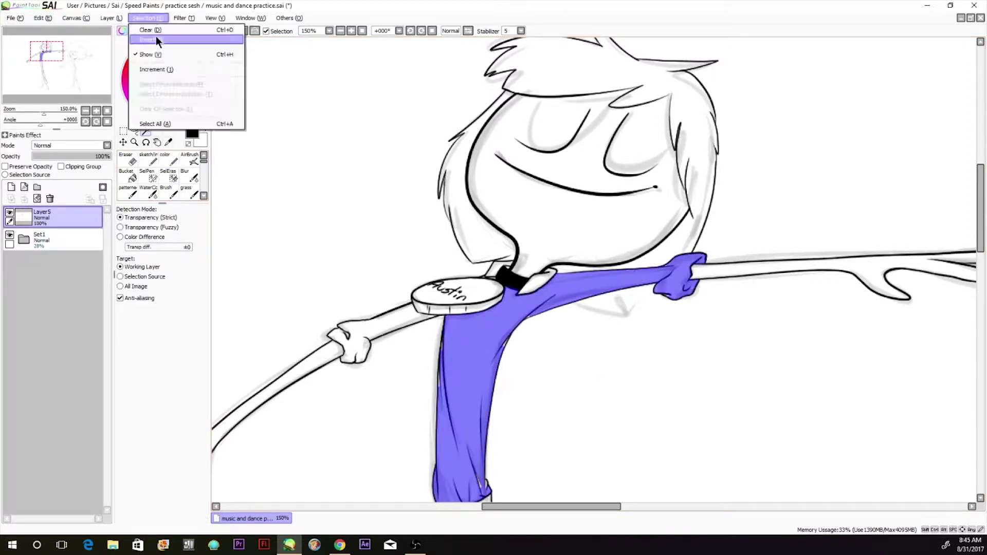
click(156, 38)
Ink the small pointed shape hanging beneath the outstretched sleeve, and deselect.
click(149, 160)
drag(575, 303, 624, 317)
mouse_move(623, 316)
mouse_down()
mouse_move(604, 294)
mouse_move(624, 314)
mouse_up()
key(ctrl+z)
mouse_move(623, 297)
mouse_down()
mouse_move(626, 313)
mouse_move(654, 289)
mouse_up()
click(154, 18)
click(153, 29)
Select the inside of the front trouser leg and invert the selection to protect it.
mouse_move(980, 224)
mouse_down()
mouse_move(961, 338)
mouse_move(979, 259)
mouse_move(976, 322)
mouse_up()
click(146, 132)
key(ctrl+d)
click(487, 241)
click(148, 18)
click(155, 38)
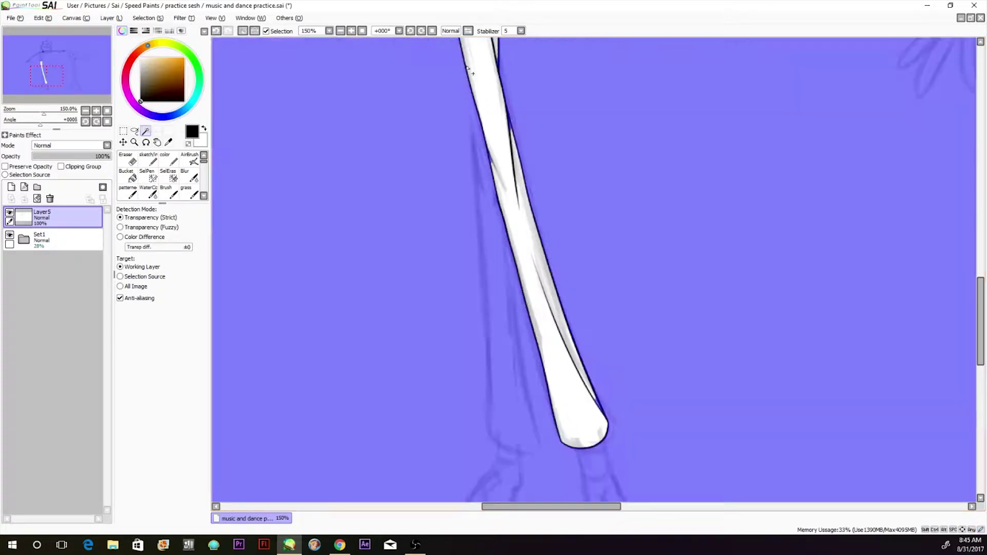
Ink the back trouser leg's outer edge from where it emerges behind the front leg down to the hem.
click(149, 160)
mouse_move(464, 62)
mouse_down()
mouse_move(487, 202)
mouse_move(484, 195)
mouse_up()
key(ctrl+z)
drag(499, 178, 494, 198)
mouse_move(469, 88)
mouse_down()
mouse_move(485, 339)
mouse_move(543, 453)
mouse_move(472, 186)
mouse_move(486, 450)
mouse_up()
key(ctrl+z)
Ink the back trouser leg's inner edge and curved hem, and add a crease line down the leg.
drag(501, 205, 529, 446)
drag(485, 442, 531, 446)
key(ctrl+z)
key(e)
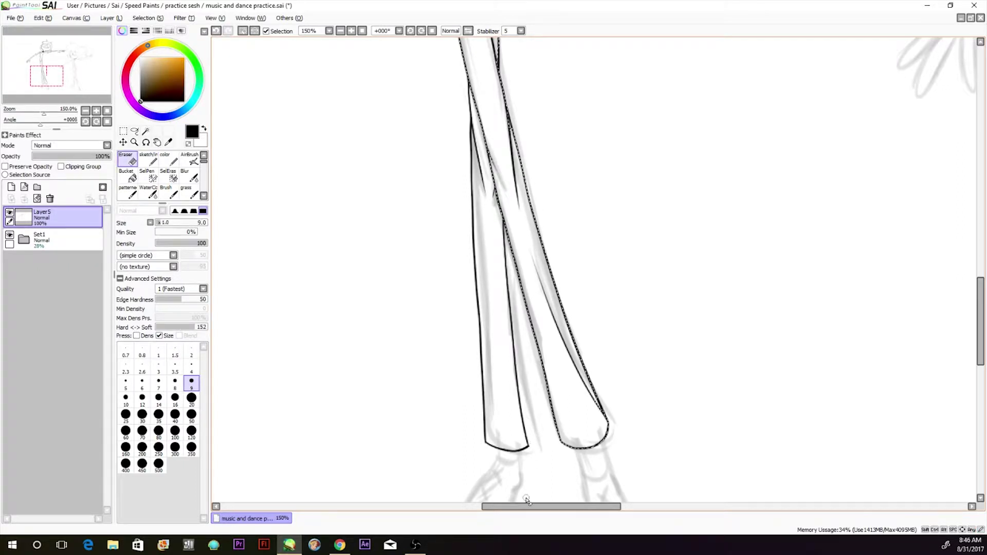
click(149, 160)
drag(492, 271, 498, 320)
Ink both sides of the front foot's ankle below the trouser hem, rotating the canvas to suit.
drag(981, 320, 980, 350)
drag(585, 317, 585, 339)
drag(602, 287, 613, 312)
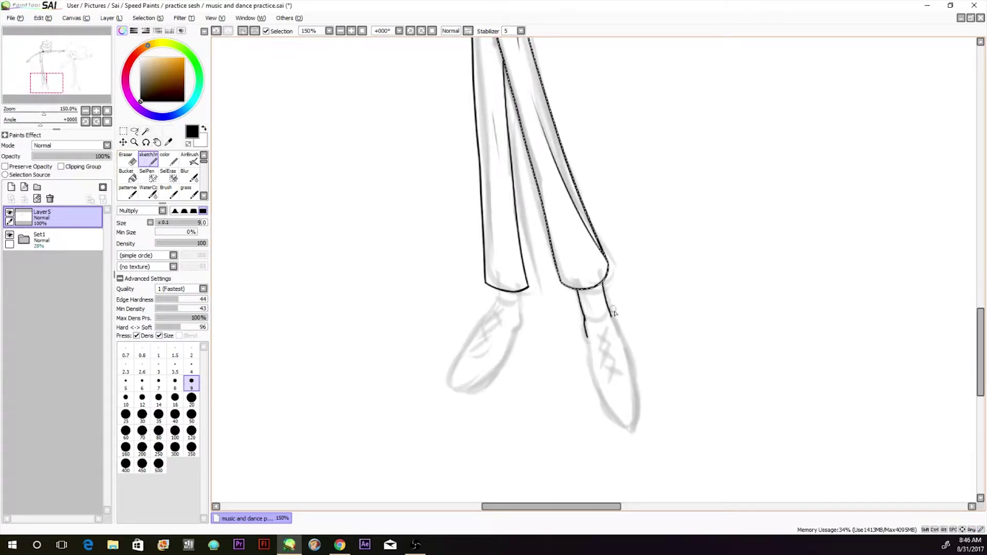
click(216, 31)
click(421, 31)
drag(596, 506, 605, 506)
drag(546, 286, 548, 315)
Ink the front shoe's pointed outline, its opening at the ankle and the crossed laces.
drag(523, 349, 546, 429)
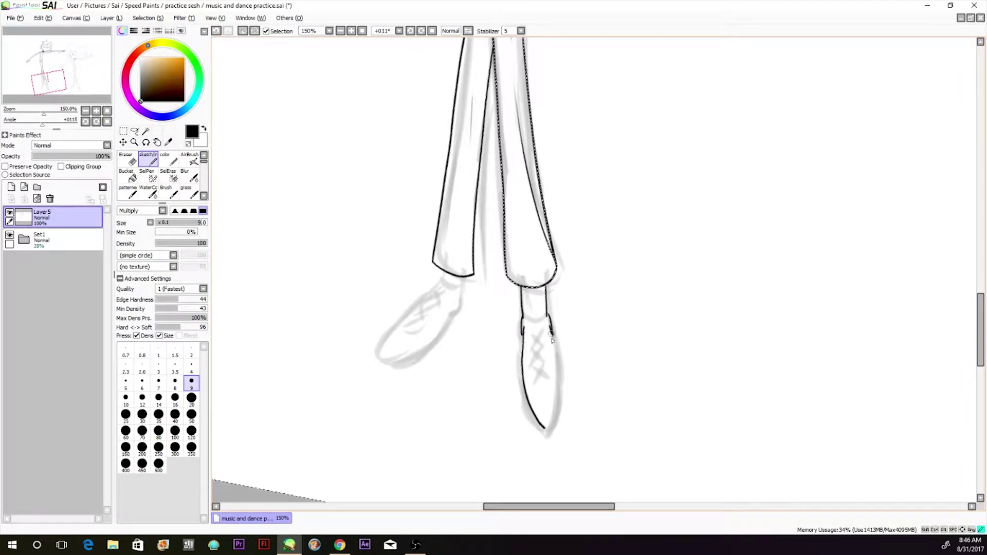
click(216, 32)
drag(548, 323, 547, 429)
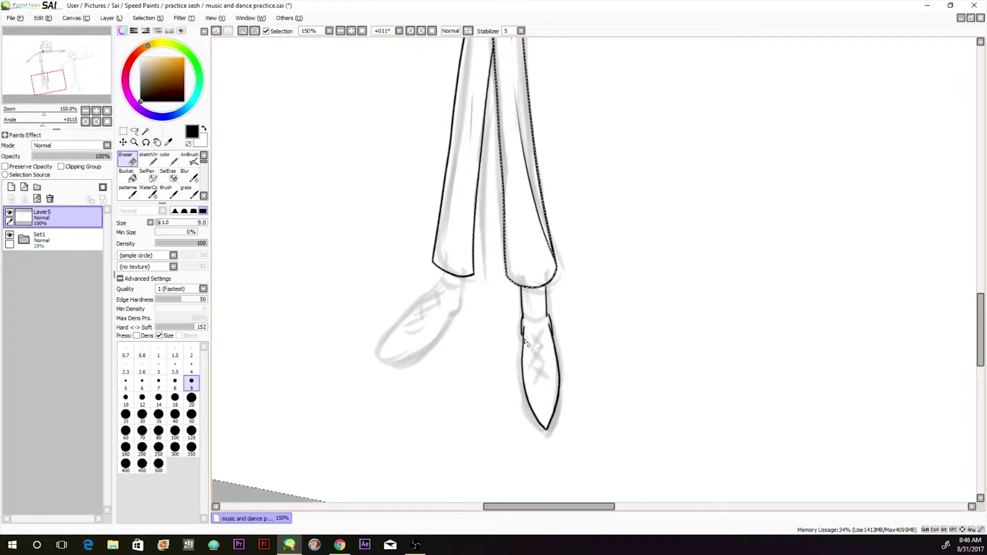
drag(523, 317, 540, 323)
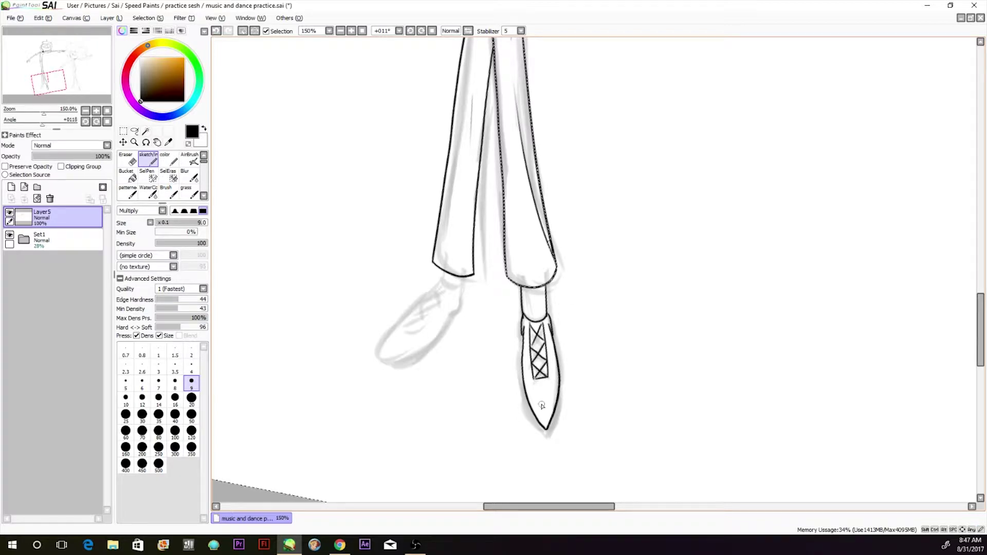
Extend the protected area to include the inside of the back trouser leg, inverting the selection around both legs.
click(148, 19)
click(154, 41)
click(146, 131)
click(454, 232)
click(148, 18)
click(155, 42)
click(151, 163)
click(410, 31)
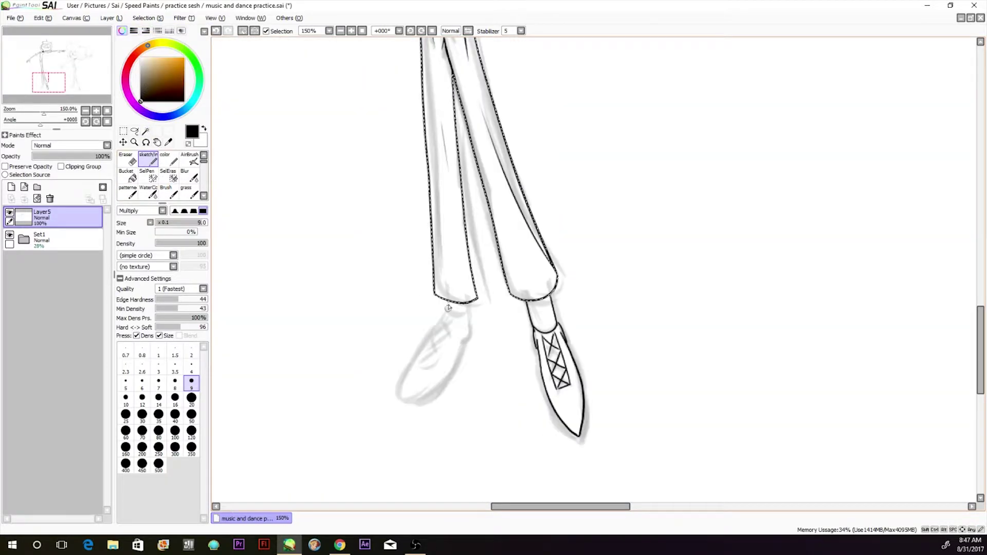
Ink the back foot's ankle and shoe with crossed laces, a sole line and a heel.
mouse_move(448, 304)
mouse_down()
mouse_move(399, 401)
mouse_move(460, 345)
mouse_move(469, 310)
mouse_up()
mouse_move(419, 348)
mouse_down()
mouse_move(459, 315)
mouse_move(440, 349)
mouse_up()
drag(420, 345, 446, 335)
drag(431, 334, 451, 324)
drag(443, 318, 452, 324)
drag(439, 325, 457, 314)
drag(401, 399, 442, 378)
drag(461, 339, 470, 337)
click(216, 29)
Ink short sole lines along both sides of the front shoe's toe.
mouse_move(550, 405)
mouse_down()
mouse_move(566, 426)
mouse_move(583, 426)
mouse_move(559, 419)
mouse_up()
click(216, 30)
click(217, 30)
drag(584, 386, 585, 419)
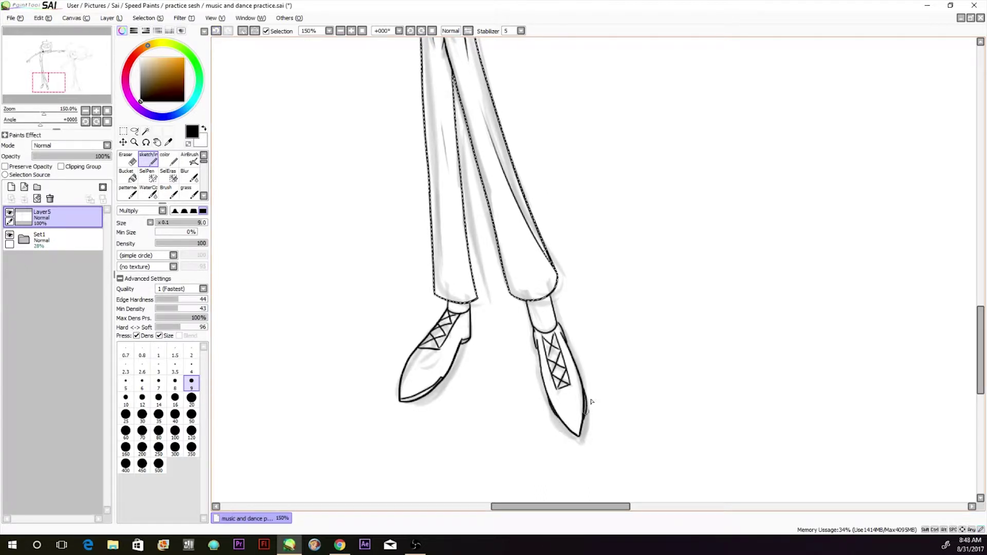
Ink the second character's top hair tuft, rounded crown and wavy fringe across the forehead.
click(107, 111)
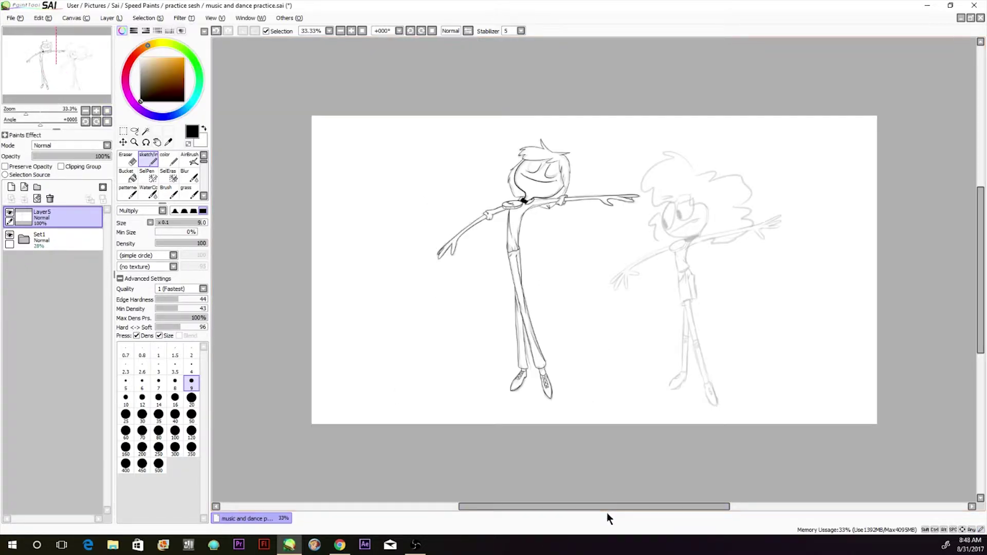
mouse_move(607, 509)
mouse_down()
mouse_move(661, 508)
mouse_move(616, 509)
mouse_up()
click(97, 111)
click(96, 111)
click(97, 111)
drag(981, 257, 980, 216)
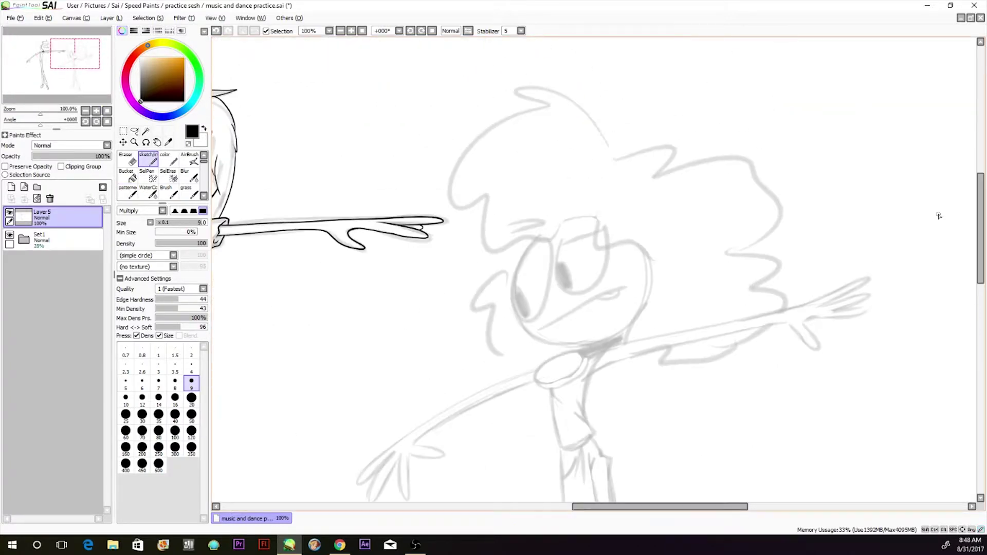
drag(557, 108, 621, 163)
mouse_move(556, 108)
mouse_down()
mouse_move(559, 240)
mouse_move(646, 215)
mouse_move(683, 281)
mouse_up()
key(ctrl+z)
mouse_move(613, 224)
mouse_down()
mouse_move(610, 244)
mouse_move(677, 282)
mouse_up()
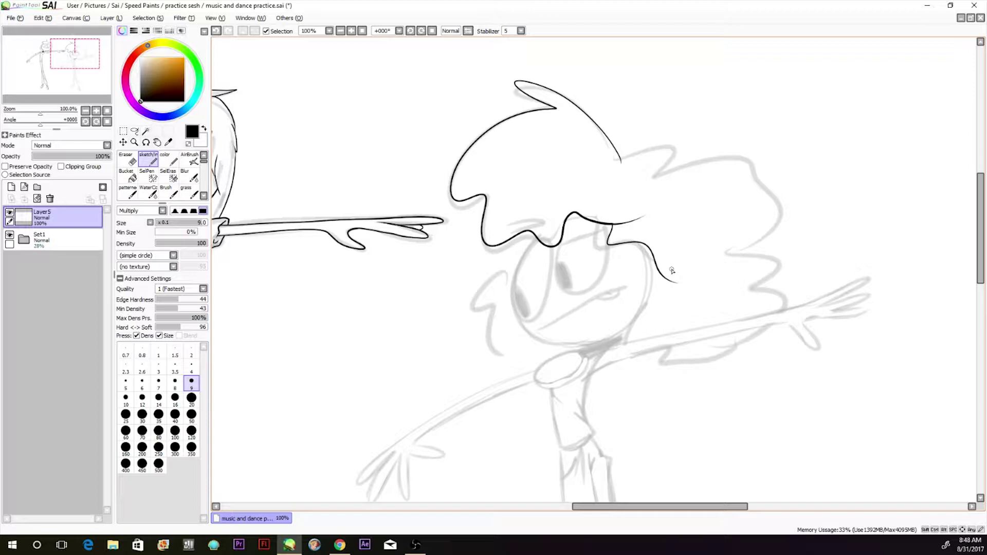
Ink the second character's large wavy hair flowing behind the head and the curly lock beside the face.
mouse_move(621, 163)
mouse_down()
mouse_move(755, 192)
mouse_move(610, 353)
mouse_up()
drag(522, 278, 539, 379)
key(e)
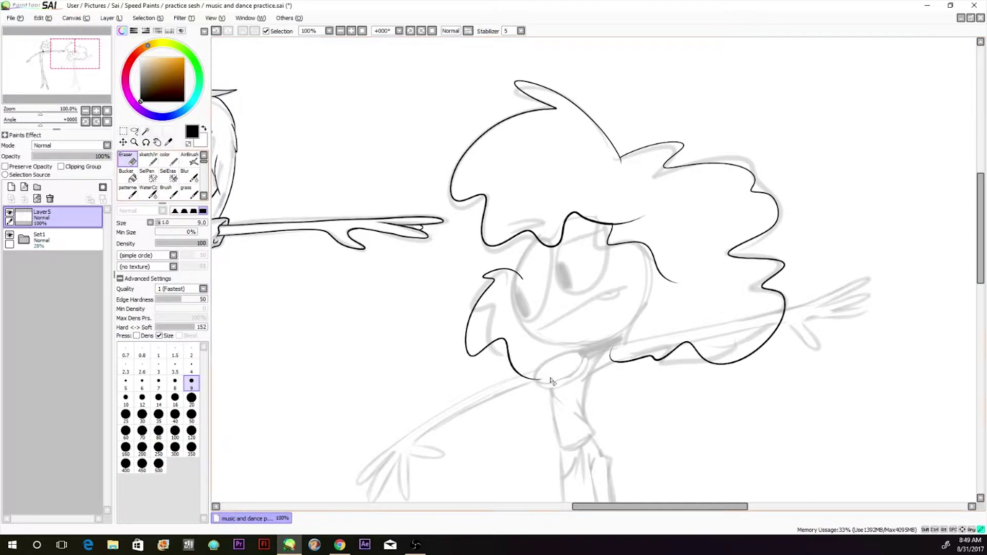
Add a new layer and ink the second character's round face outline beneath the fringe.
click(11, 187)
drag(717, 506, 731, 506)
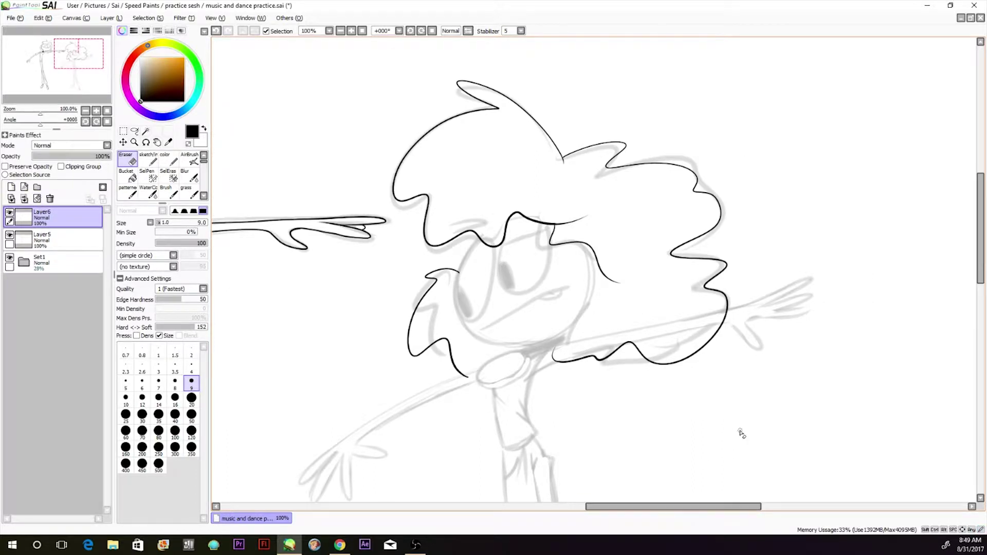
drag(980, 226, 981, 246)
click(149, 159)
drag(479, 154, 571, 253)
drag(458, 184, 571, 250)
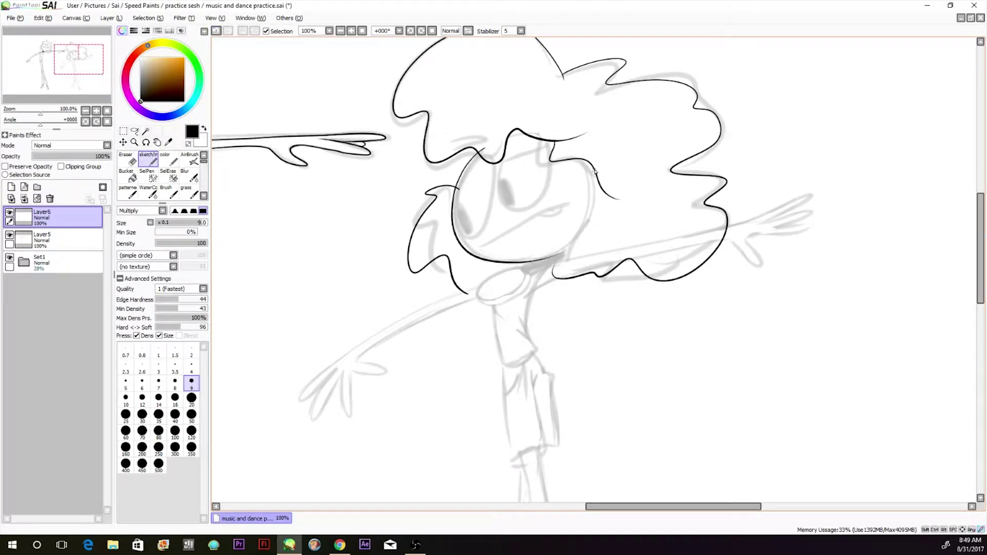
drag(583, 157, 548, 261)
click(215, 31)
Erase the overlapping line ends where the face and hair meet on both layers, and merge the face layer down.
click(128, 159)
drag(490, 146, 482, 151)
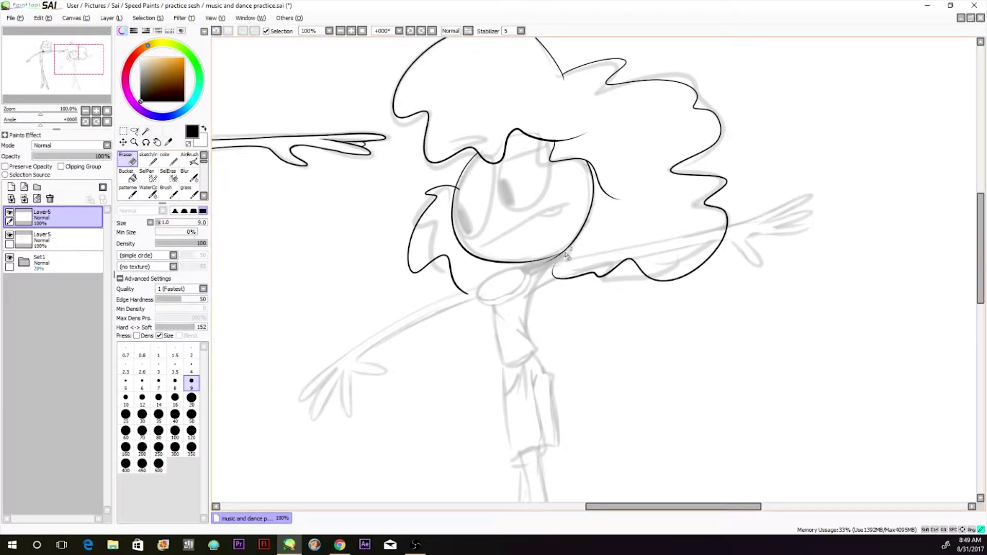
click(62, 241)
drag(460, 186, 459, 192)
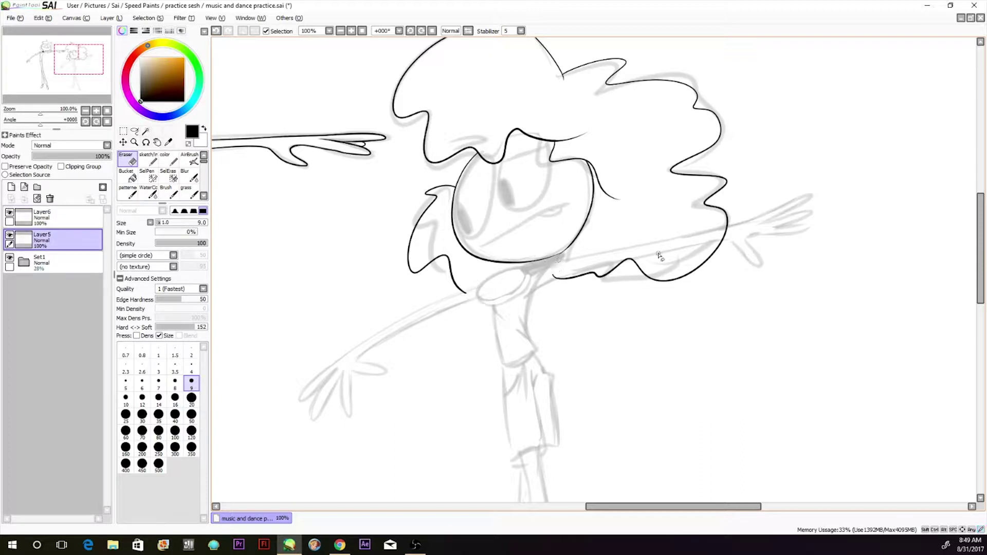
click(62, 217)
click(24, 199)
Ink the outlines of the second character's two eyes, with a slanted upper lid on the larger one.
click(148, 159)
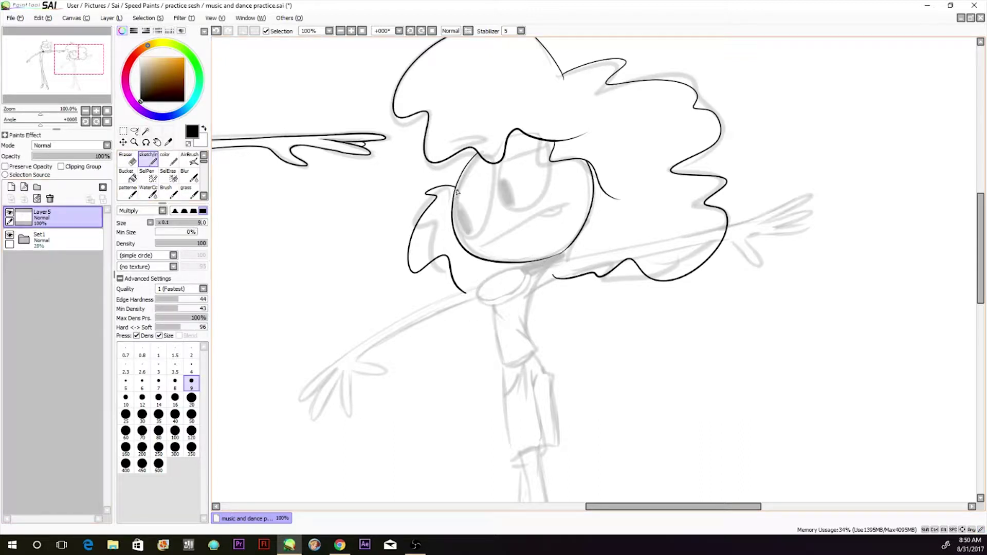
drag(458, 191, 458, 198)
key(ctrl+z)
key(ctrl+z)
drag(496, 167, 550, 148)
drag(495, 167, 550, 148)
click(126, 158)
click(148, 159)
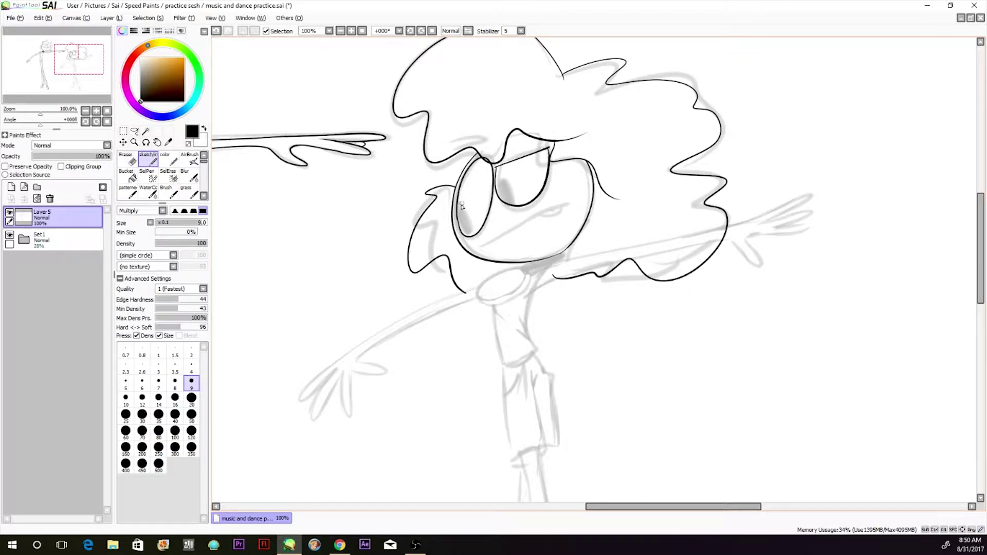
Outline the pupils in the second character's two eyes and fill them with black.
drag(459, 201, 475, 235)
mouse_move(496, 177)
mouse_down()
mouse_move(533, 147)
mouse_move(516, 204)
mouse_up()
click(127, 175)
click(465, 222)
click(504, 194)
Ink the second character's long slanted mouth line with a small lip shape at its upper end.
click(148, 159)
drag(480, 248, 568, 207)
drag(538, 219, 560, 213)
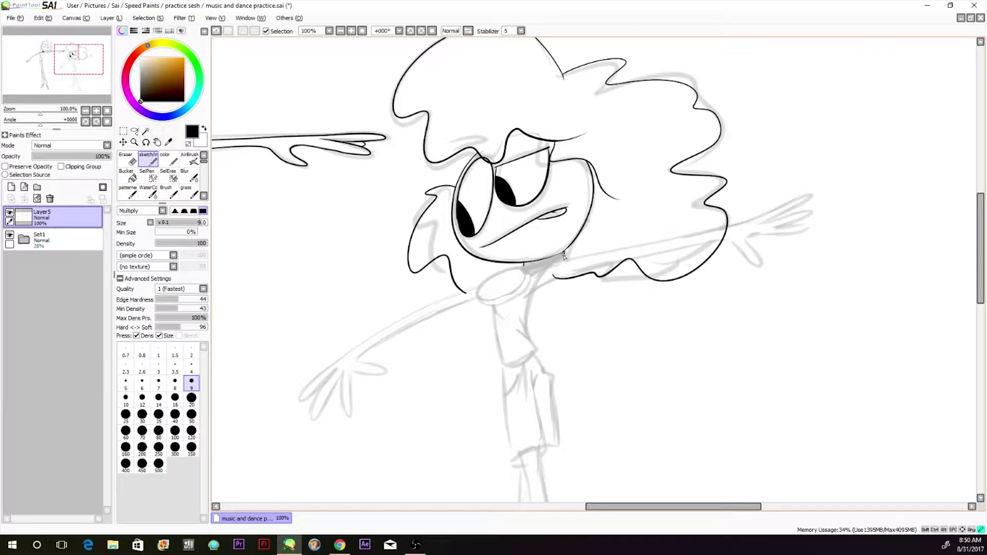
Ink the oval medallion beneath the second character's chin and fill the neck band black.
key(ctrl+z)
drag(521, 266, 521, 269)
key(e)
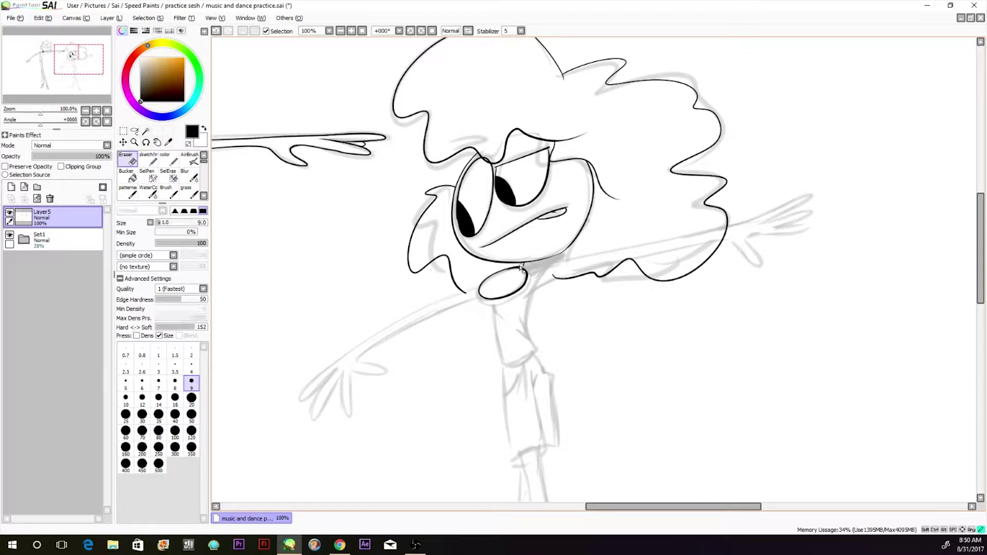
key(n)
key(b)
click(560, 256)
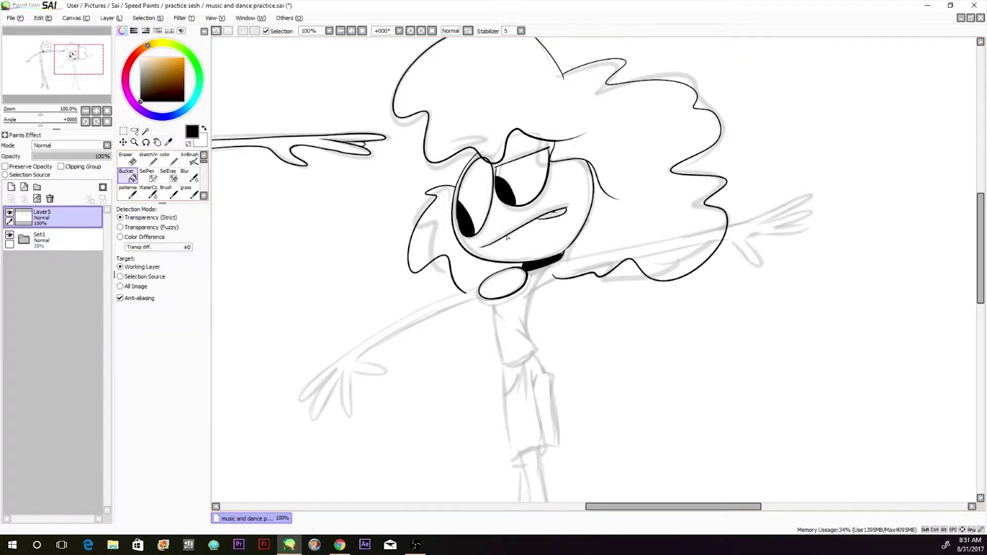
key(e)
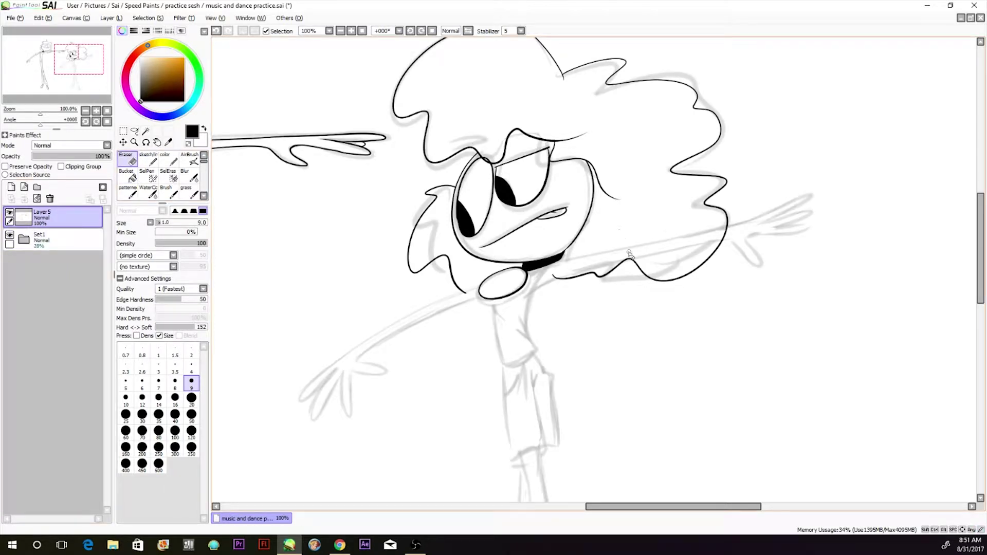
Add a thick rim to the oval medallion and letter "M.D." on its face.
key(n)
scroll(629, 254, down, 2)
scroll(482, 190, up, 1)
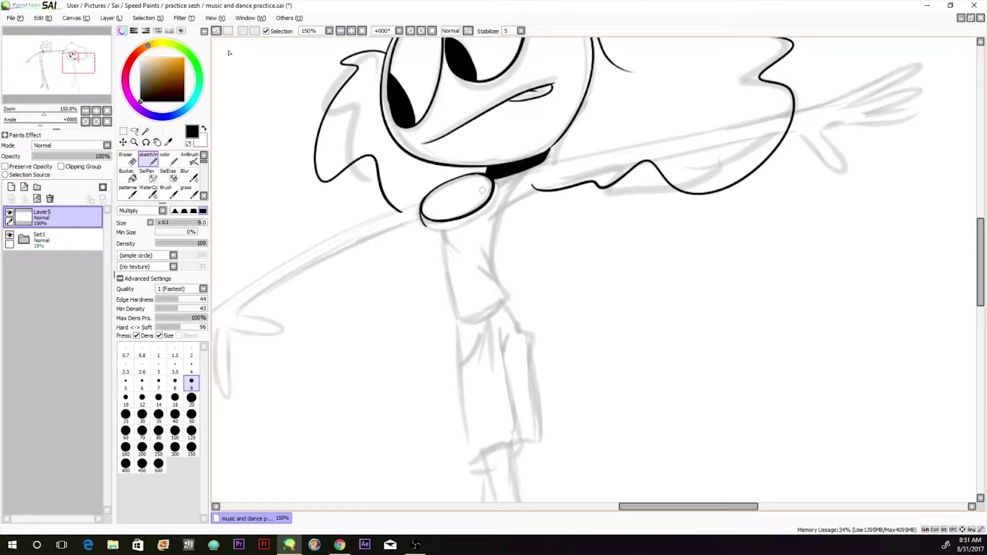
click(216, 31)
mouse_move(423, 199)
mouse_down()
mouse_move(450, 204)
mouse_move(495, 188)
mouse_move(428, 225)
mouse_move(497, 195)
mouse_up()
drag(433, 202, 451, 197)
click(444, 206)
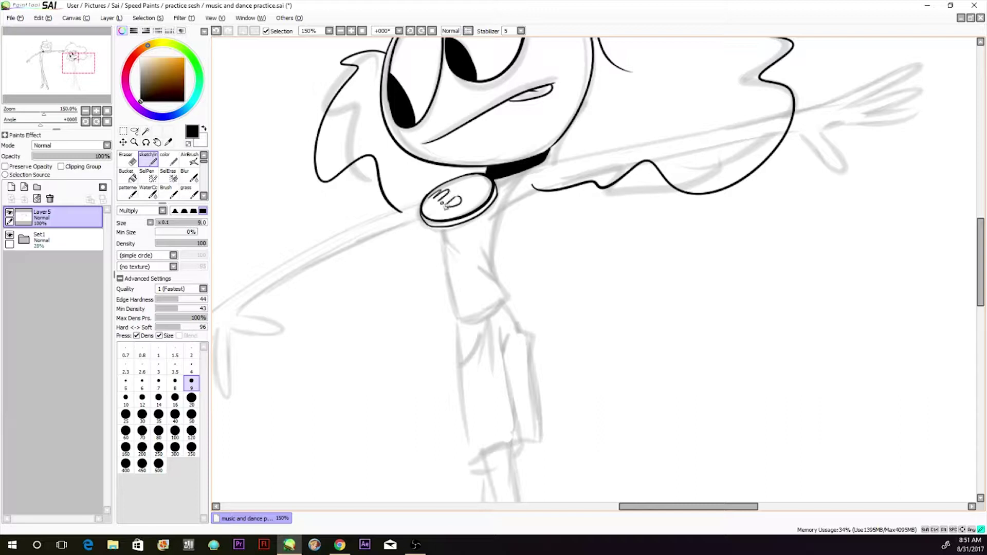
key(alt+Tab)
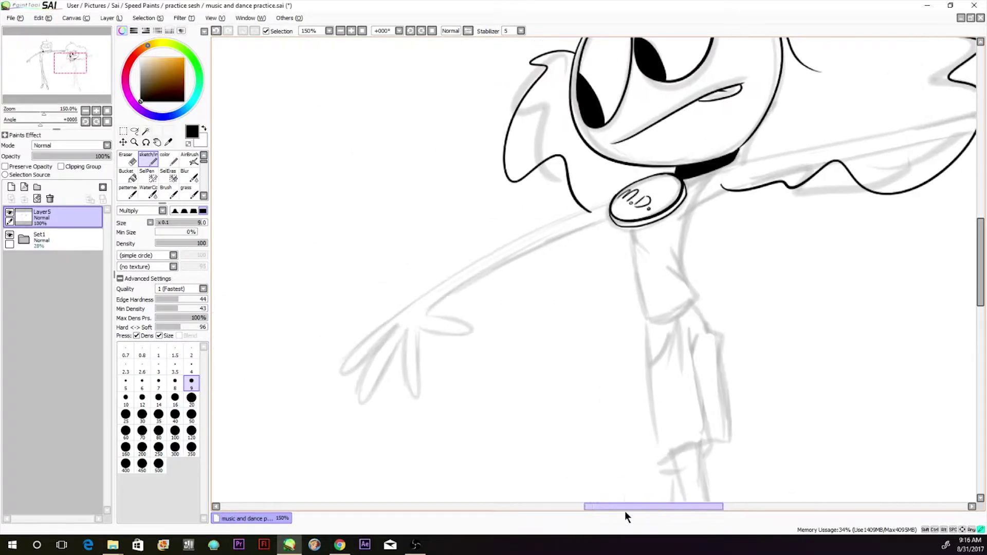
Add a new layer and ink the second character's lowered arm with its hand and splayed fingers.
drag(626, 516, 591, 507)
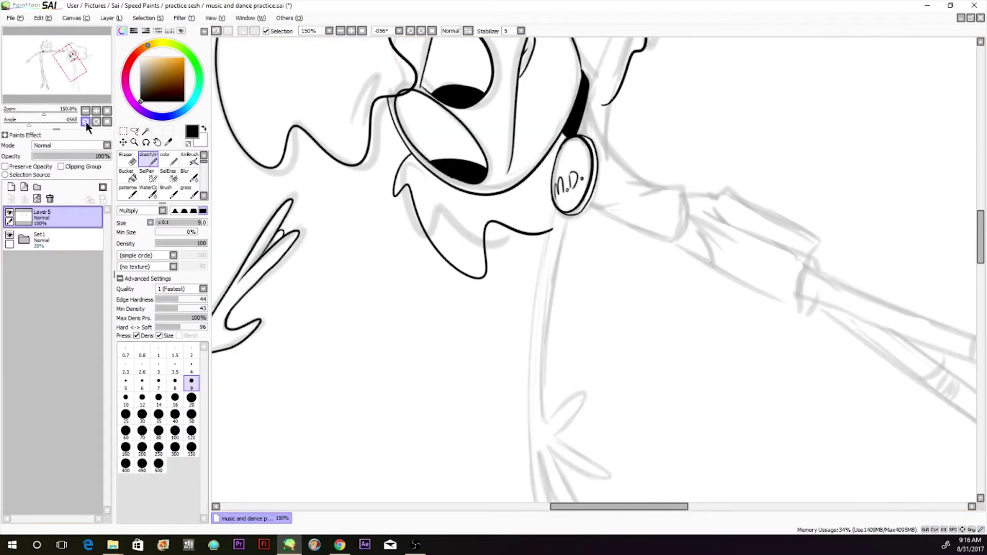
click(11, 187)
click(62, 240)
click(127, 160)
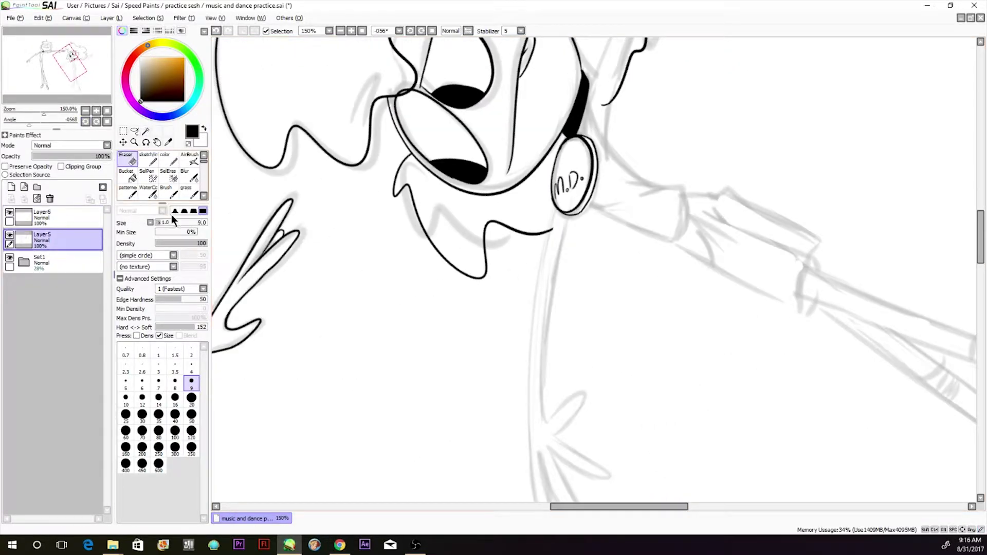
click(217, 31)
click(62, 217)
click(149, 160)
drag(643, 508, 653, 508)
drag(981, 229, 981, 238)
mouse_move(499, 128)
mouse_down()
mouse_move(483, 382)
mouse_move(505, 432)
mouse_move(493, 372)
mouse_up()
click(96, 122)
click(96, 122)
drag(462, 327, 470, 300)
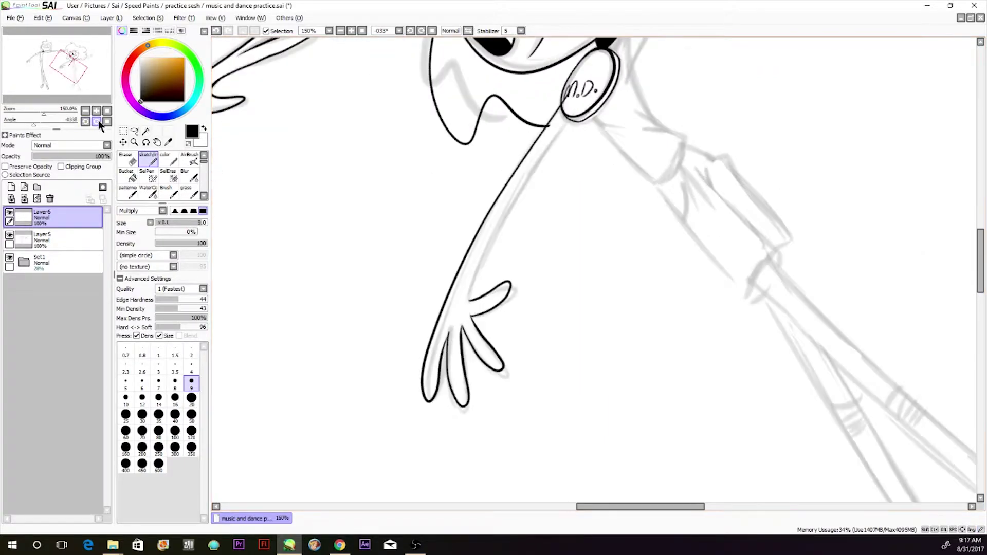
Ink the lowered arm's underside and erase the overlapping line near the shoulder on the layer below.
click(98, 120)
click(97, 121)
drag(631, 506, 662, 506)
click(217, 31)
mouse_move(518, 159)
mouse_down()
mouse_move(584, 399)
mouse_move(547, 221)
mouse_move(578, 392)
mouse_move(577, 376)
mouse_move(594, 380)
mouse_up()
click(216, 31)
click(217, 31)
click(128, 159)
click(93, 242)
drag(584, 340, 583, 334)
Ink the second character's other outstretched arm and its fingers across the hair on the upper layer.
drag(981, 288, 981, 334)
click(61, 222)
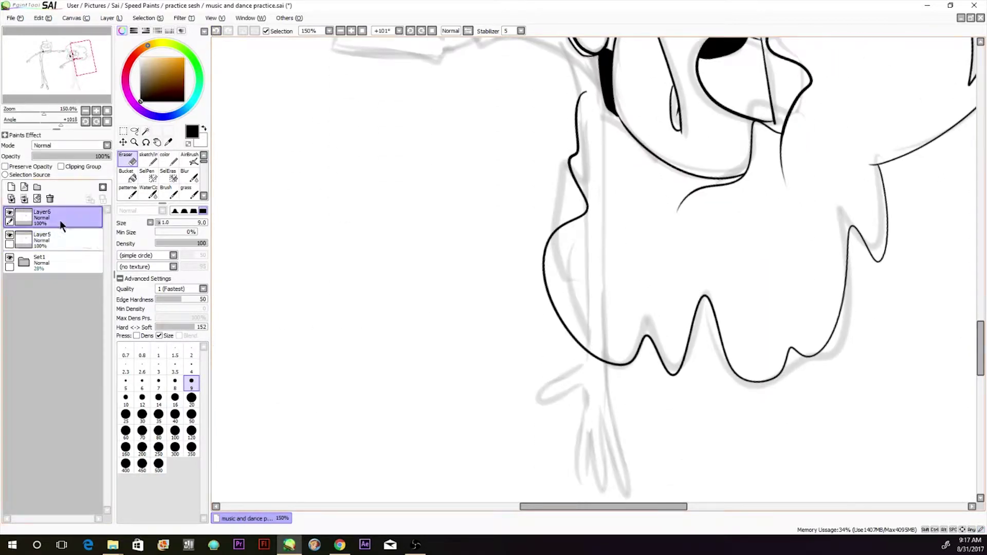
drag(650, 507, 669, 507)
click(148, 160)
drag(516, 107, 517, 414)
click(216, 31)
click(217, 31)
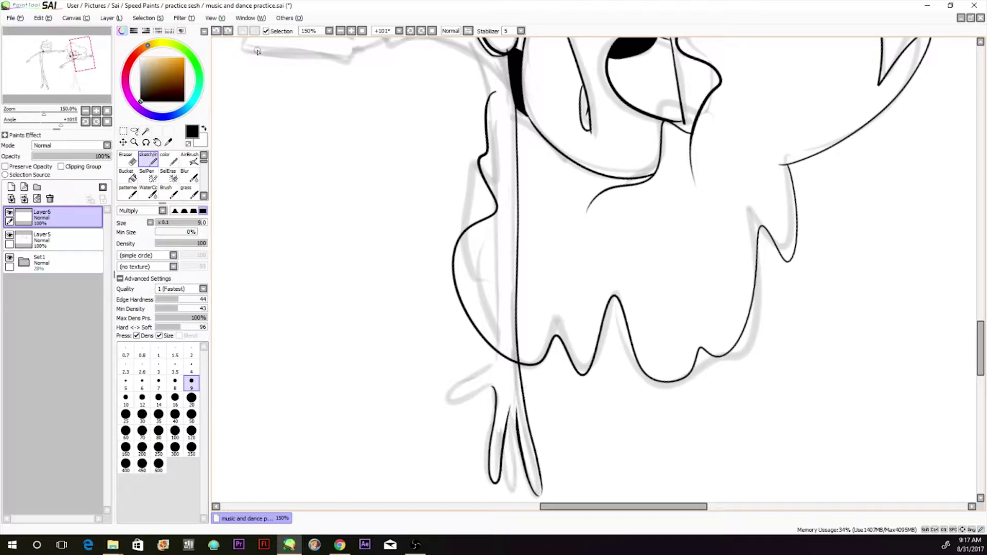
key(e)
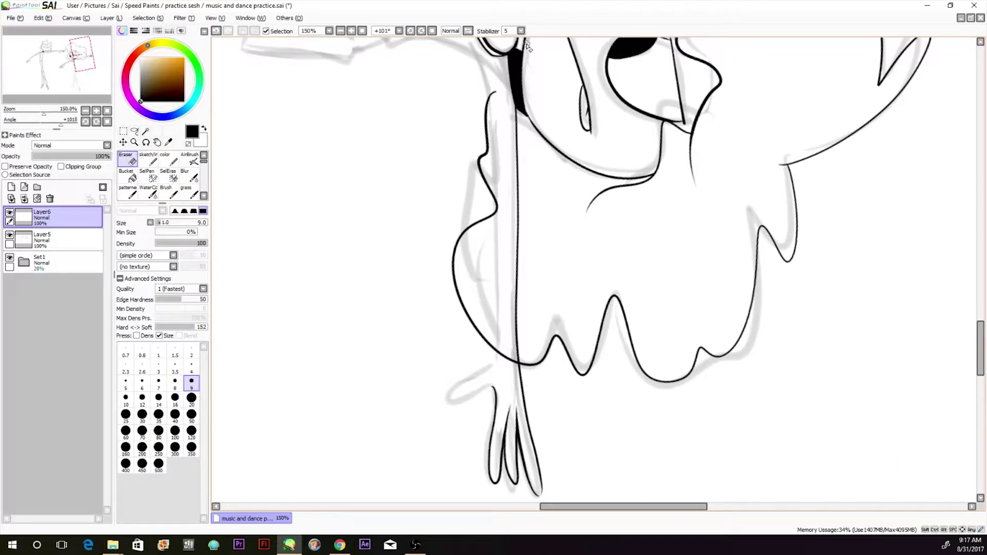
click(85, 122)
key(n)
mouse_move(470, 119)
mouse_down()
mouse_move(557, 425)
mouse_move(557, 459)
mouse_up()
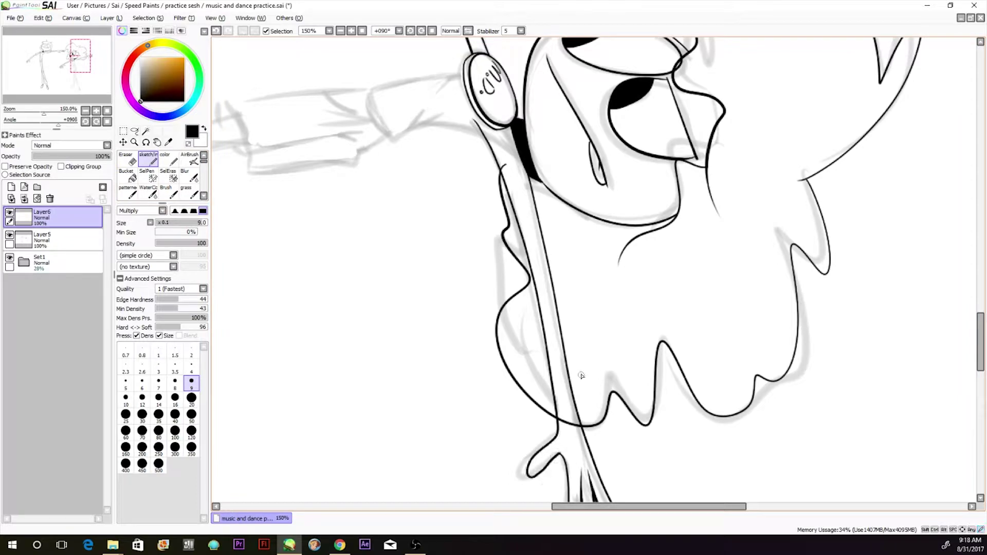
Erase the hair lines crossing the outstretched arm on the lower layer, and merge the arms layer down.
click(62, 240)
key(e)
drag(561, 420, 579, 426)
drag(506, 165, 502, 172)
click(97, 121)
click(107, 121)
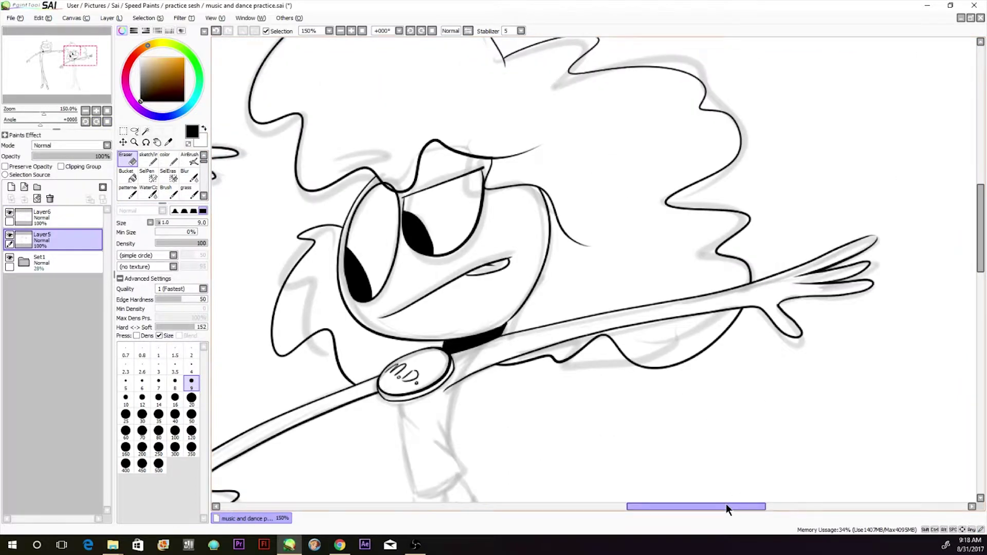
drag(727, 508, 704, 509)
click(61, 218)
click(24, 198)
Ink the second character's shirt from the medallion to the waist, with fold creases inside.
key(n)
drag(981, 252, 981, 272)
drag(610, 239, 580, 279)
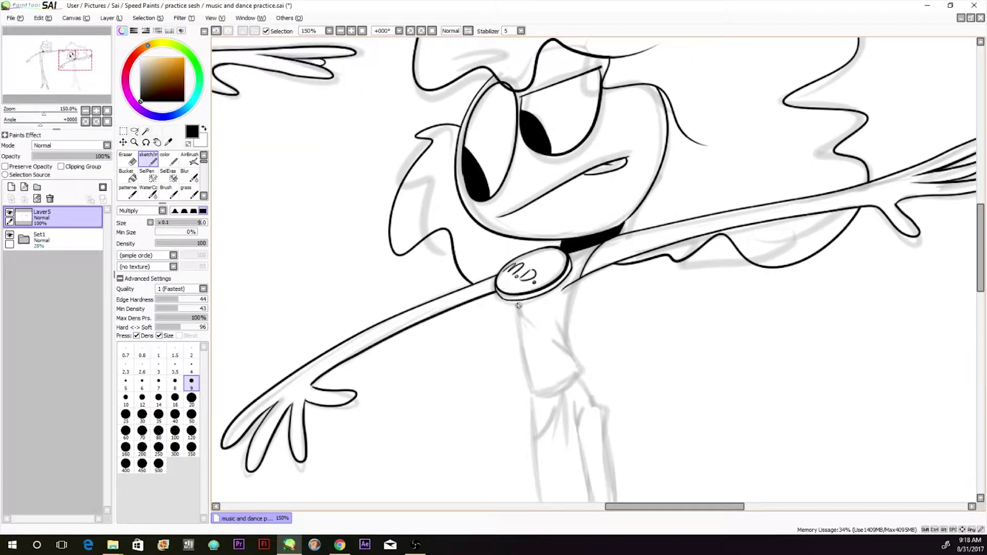
mouse_move(518, 306)
mouse_down()
mouse_move(547, 359)
mouse_move(531, 390)
mouse_move(583, 366)
mouse_move(556, 319)
mouse_up()
drag(566, 276, 580, 357)
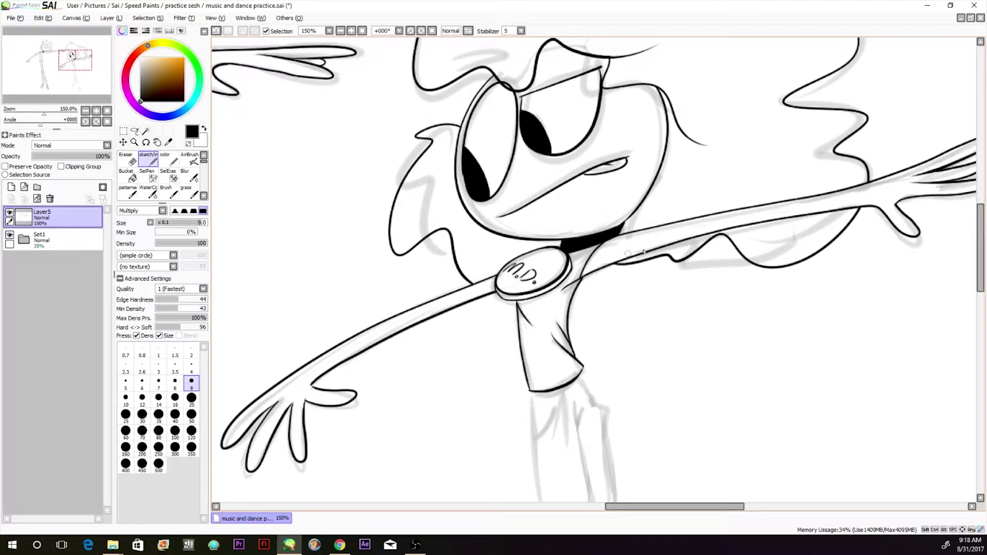
drag(519, 310, 551, 354)
click(217, 30)
click(217, 30)
click(218, 30)
drag(516, 308, 544, 355)
Ink the second character's shorts with waistband, creases, curved leg opening and the second leg behind.
scroll(651, 245, down, 3)
mouse_move(584, 221)
mouse_down()
mouse_move(528, 243)
mouse_move(550, 360)
mouse_move(592, 357)
mouse_move(544, 371)
mouse_move(588, 371)
mouse_up()
click(218, 29)
drag(545, 371, 564, 383)
click(218, 30)
mouse_move(596, 353)
mouse_down()
mouse_move(574, 231)
mouse_move(559, 285)
mouse_up()
key(ctrl+z)
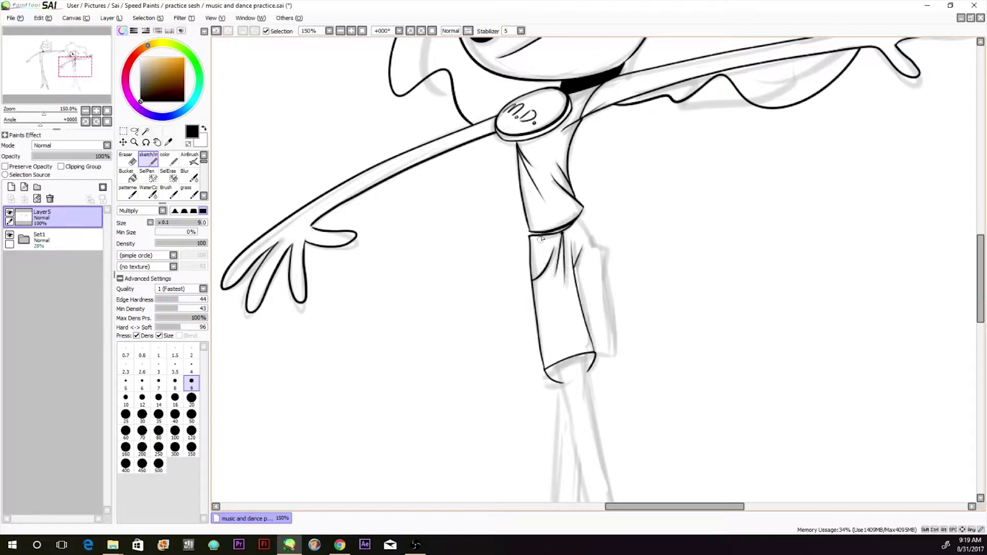
click(216, 31)
mouse_move(590, 247)
mouse_down()
mouse_move(610, 248)
mouse_move(603, 352)
mouse_up()
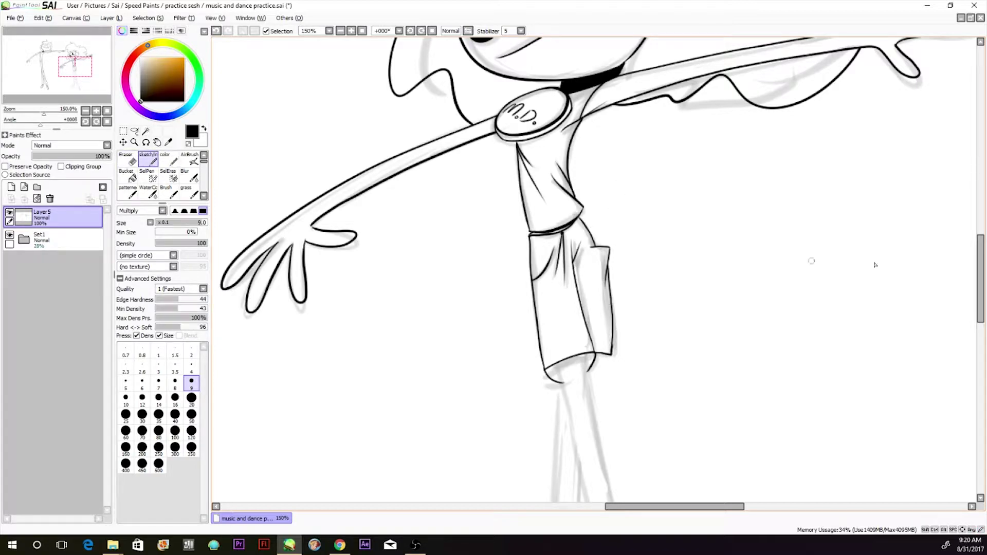
Select the area inside the shorts and invert the selection to protect it while inking the legs.
click(146, 132)
click(572, 339)
click(148, 18)
click(145, 54)
drag(981, 290, 980, 348)
click(96, 122)
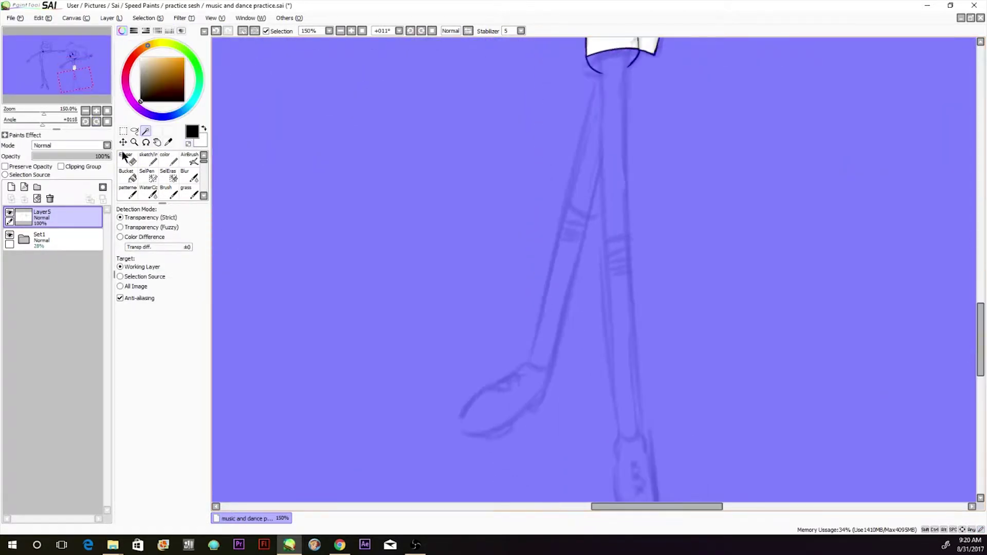
Ink the two long edges of the second character's front leg from the shorts down to the ankle.
drag(656, 507, 681, 507)
click(148, 159)
mouse_move(463, 54)
mouse_down()
mouse_move(492, 428)
mouse_move(463, 114)
mouse_move(476, 459)
mouse_up()
click(216, 31)
drag(483, 50, 499, 462)
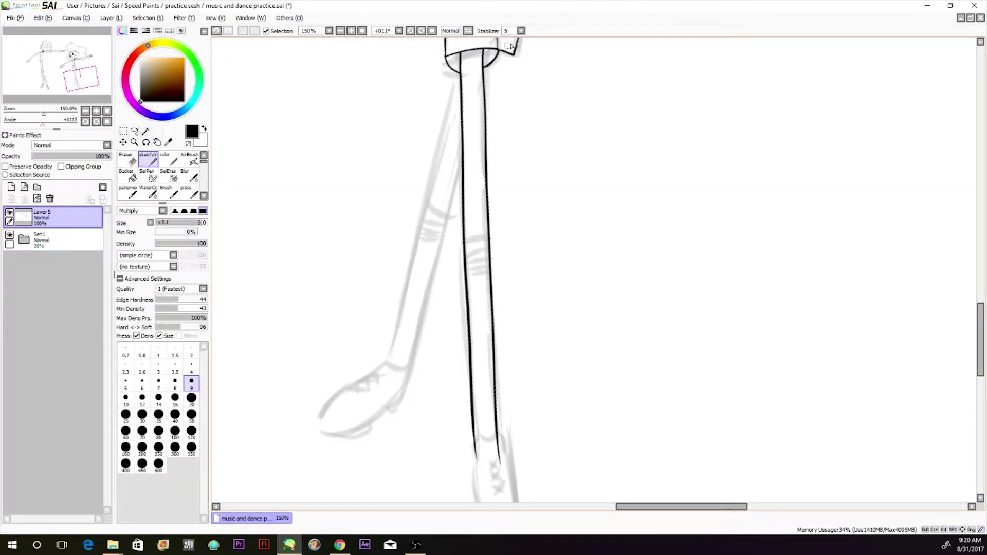
Ink the front foot's pointed shoe with an ankle collar and crisscross laces.
drag(981, 335, 981, 354)
mouse_move(473, 309)
mouse_down()
mouse_move(497, 309)
mouse_move(470, 312)
mouse_move(476, 334)
mouse_up()
click(126, 159)
click(148, 159)
drag(497, 299, 506, 421)
drag(502, 324, 505, 420)
mouse_move(633, 506)
mouse_down()
mouse_move(544, 501)
mouse_move(626, 506)
mouse_up()
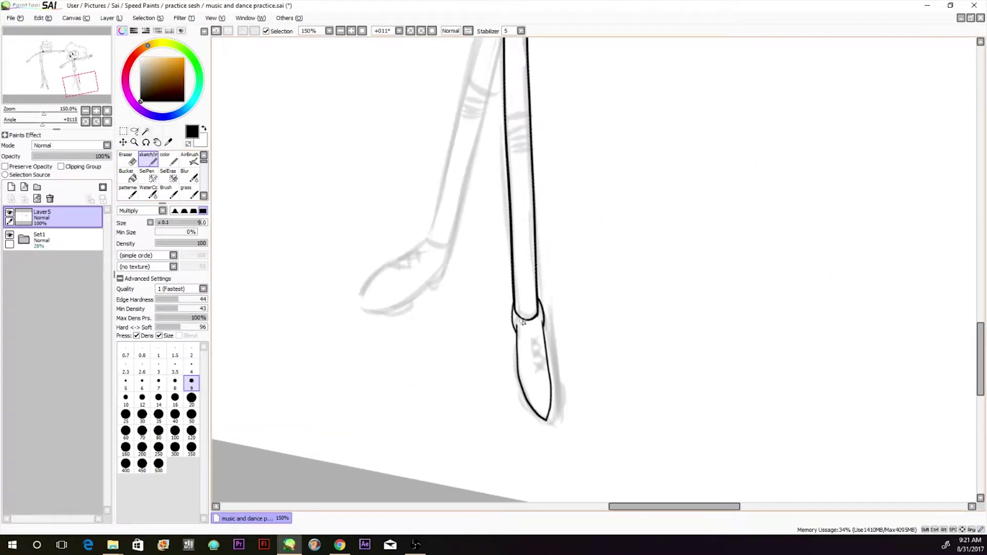
click(218, 31)
mouse_move(543, 322)
mouse_down()
mouse_move(548, 420)
mouse_move(530, 365)
mouse_up()
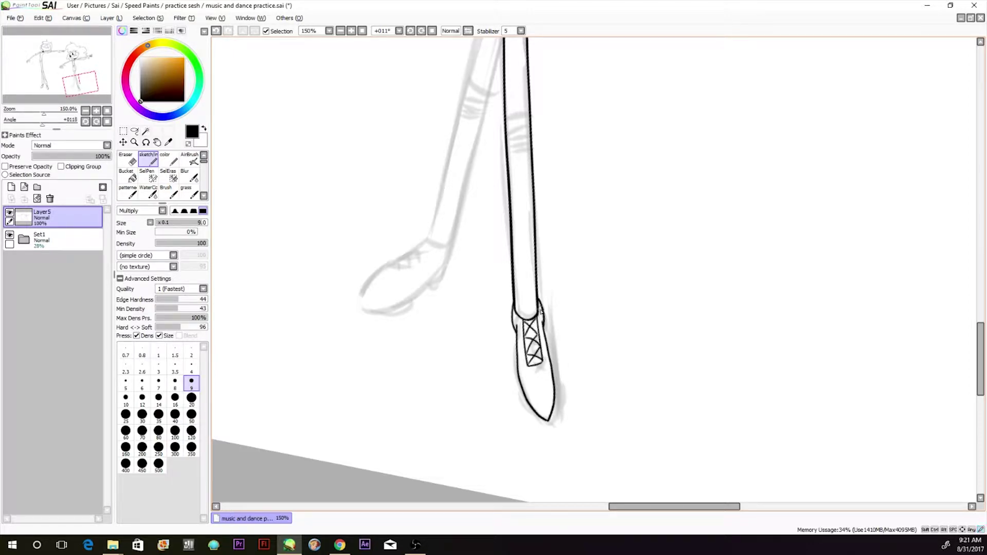
Ink a curved sock-top line across the front leg at the knee and reset the canvas rotation.
drag(642, 506, 610, 507)
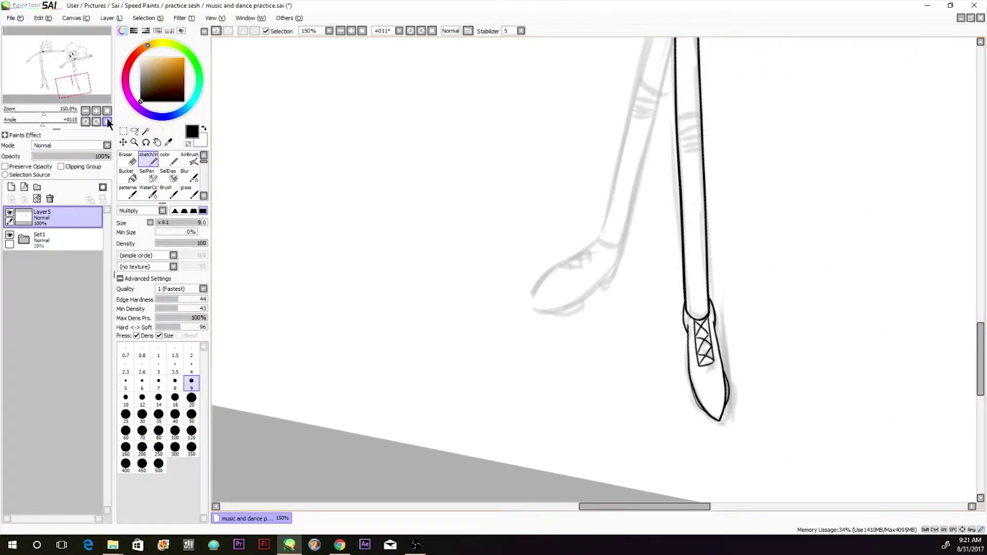
scroll(916, 302, up, 3)
mouse_move(678, 302)
mouse_down()
mouse_move(702, 298)
mouse_move(702, 306)
mouse_up()
click(216, 31)
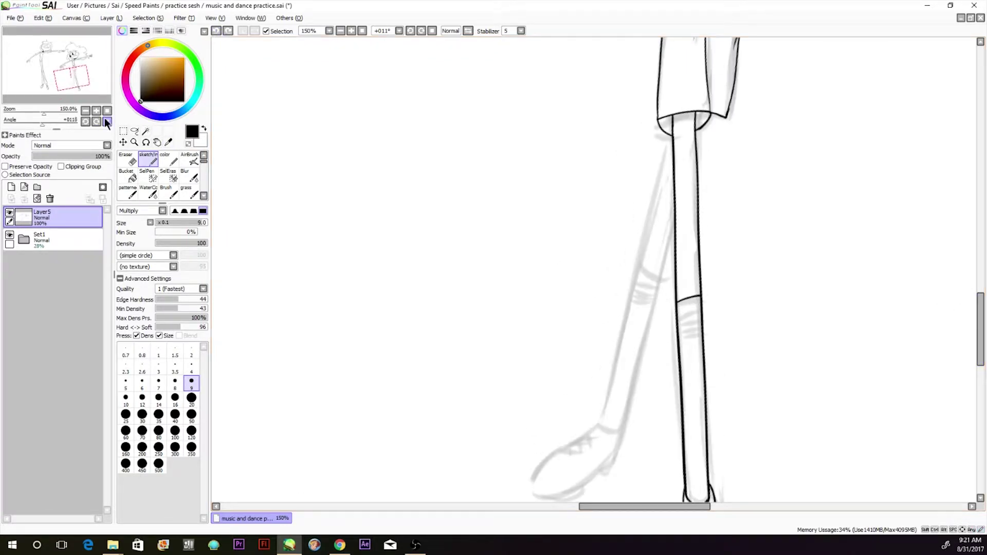
click(107, 122)
drag(715, 506, 729, 509)
Ink the back leg on a new layer and erase its lines where they cross the front leg and shorts.
click(127, 159)
click(11, 187)
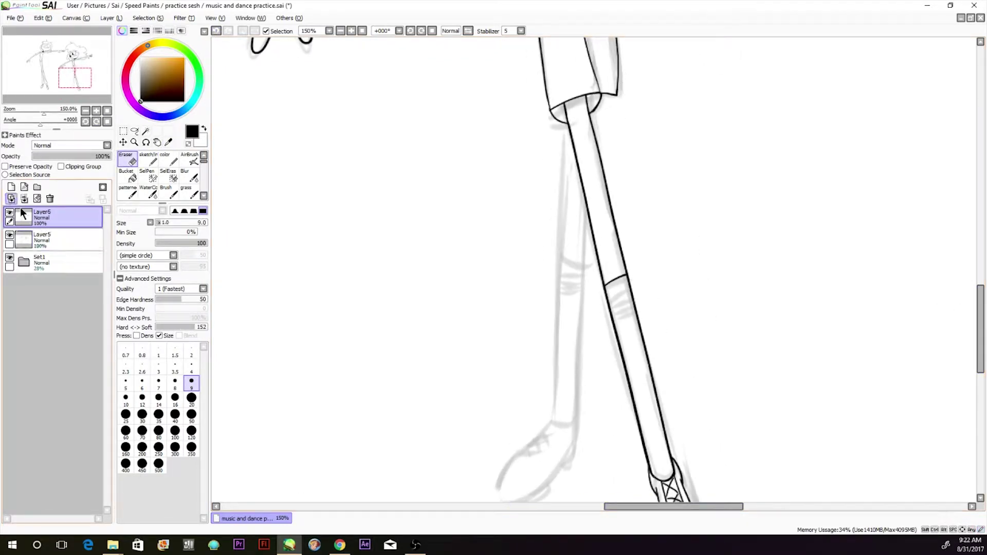
click(148, 159)
drag(981, 302, 983, 305)
drag(598, 65, 572, 458)
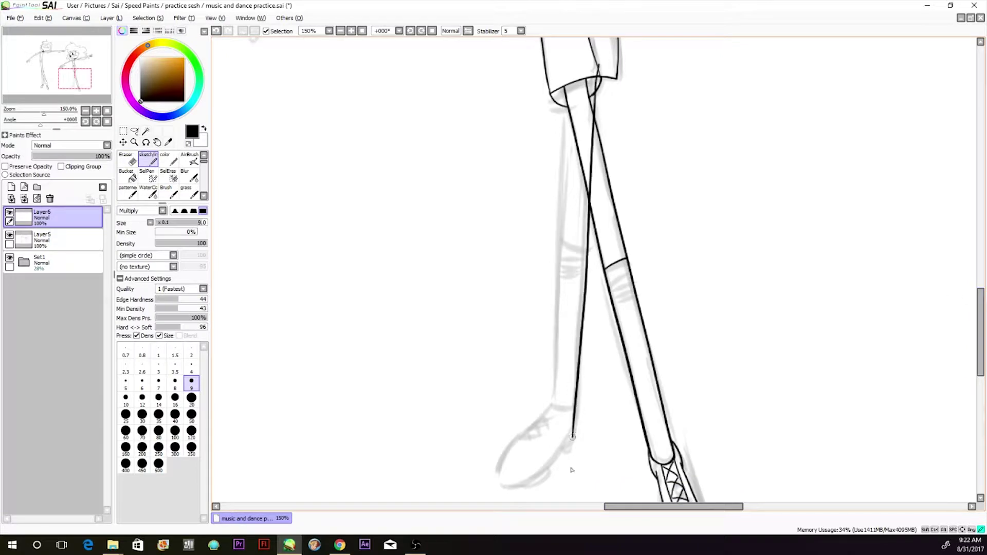
mouse_move(569, 95)
mouse_down()
mouse_move(552, 429)
mouse_move(573, 124)
mouse_up()
key(ctrl+z)
click(128, 159)
drag(590, 196, 594, 122)
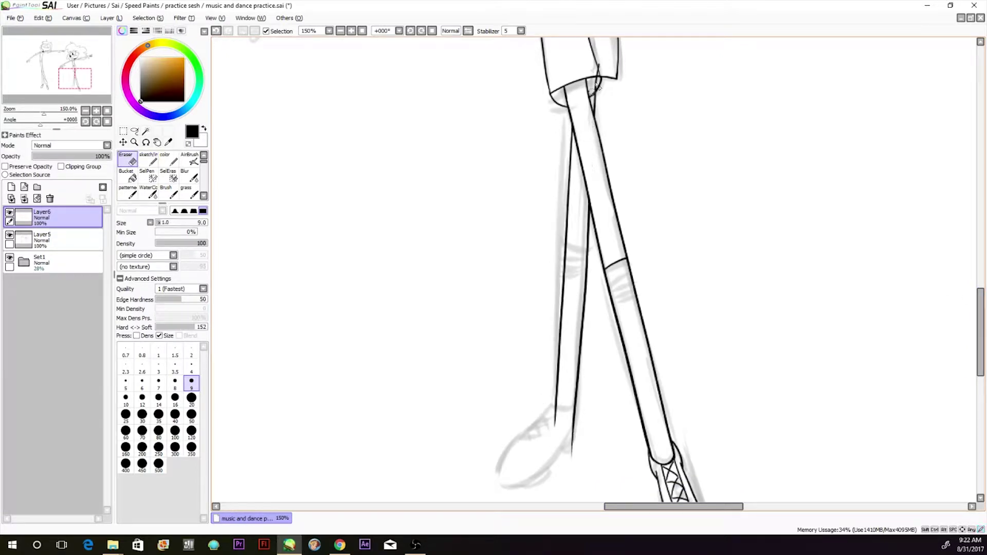
drag(598, 65, 596, 93)
Ink the back leg's sock top and bent knee, erase the straight line behind it, and merge the layer down.
key(n)
scroll(567, 164, down, 3)
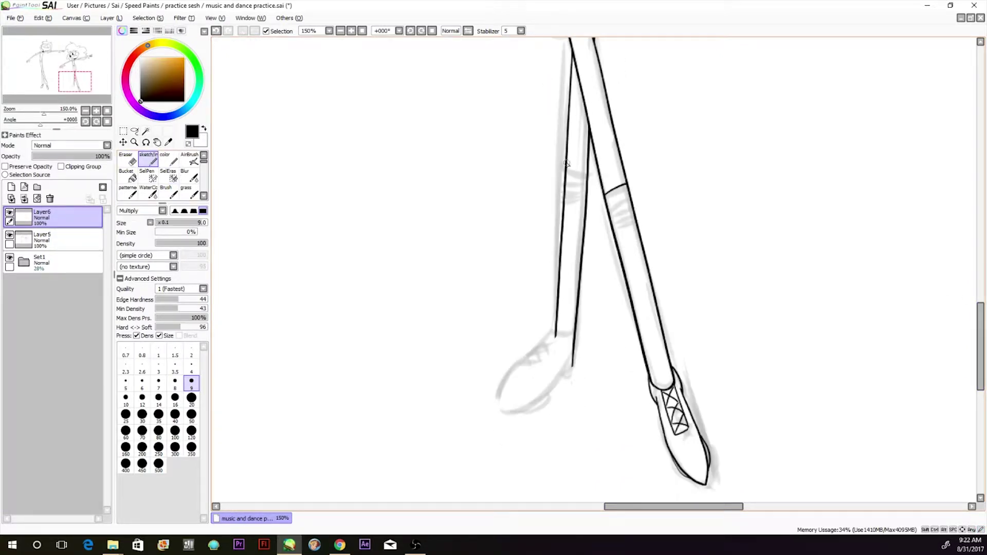
key(ctrl+z)
click(61, 240)
mouse_move(566, 164)
mouse_down()
mouse_move(588, 186)
mouse_move(585, 221)
mouse_up()
click(62, 217)
click(127, 159)
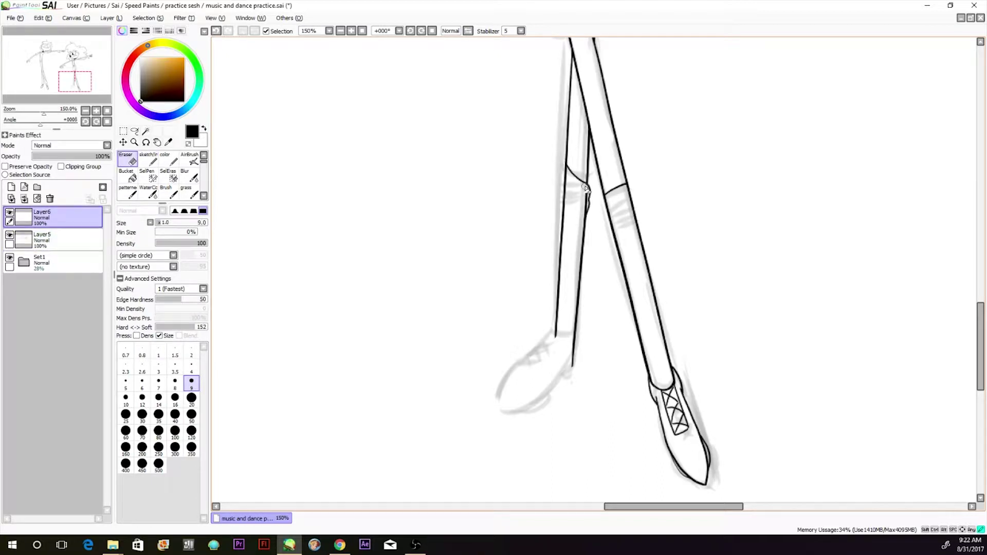
drag(586, 187, 584, 218)
key(ctrl+e)
Ink the back foot's shoe with ankle line, sole, heel and crisscross laces.
key(n)
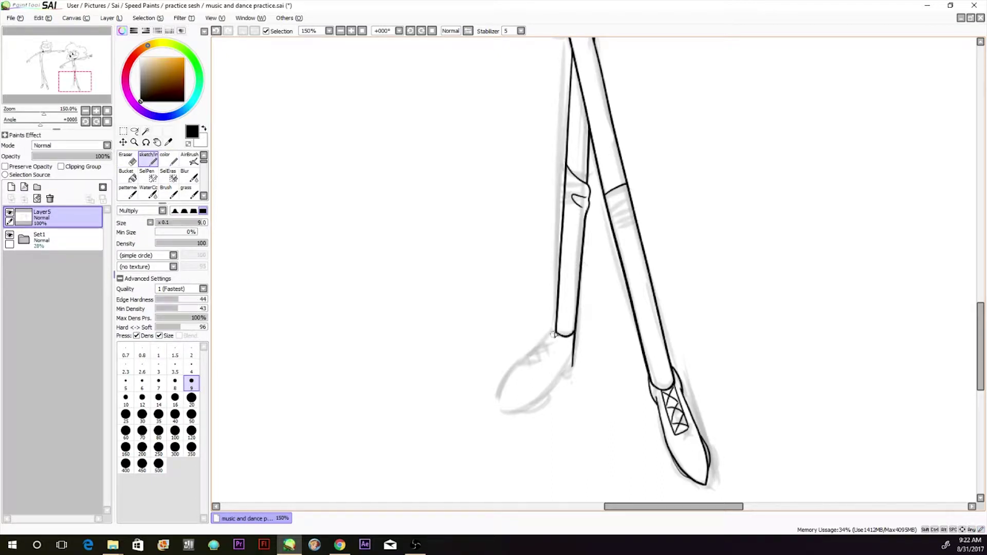
mouse_move(554, 334)
mouse_down()
mouse_move(499, 409)
mouse_move(574, 365)
mouse_up()
click(216, 31)
drag(520, 409, 549, 390)
mouse_move(520, 363)
mouse_down()
mouse_move(552, 355)
mouse_move(565, 338)
mouse_up()
drag(532, 355, 537, 366)
drag(521, 363, 544, 357)
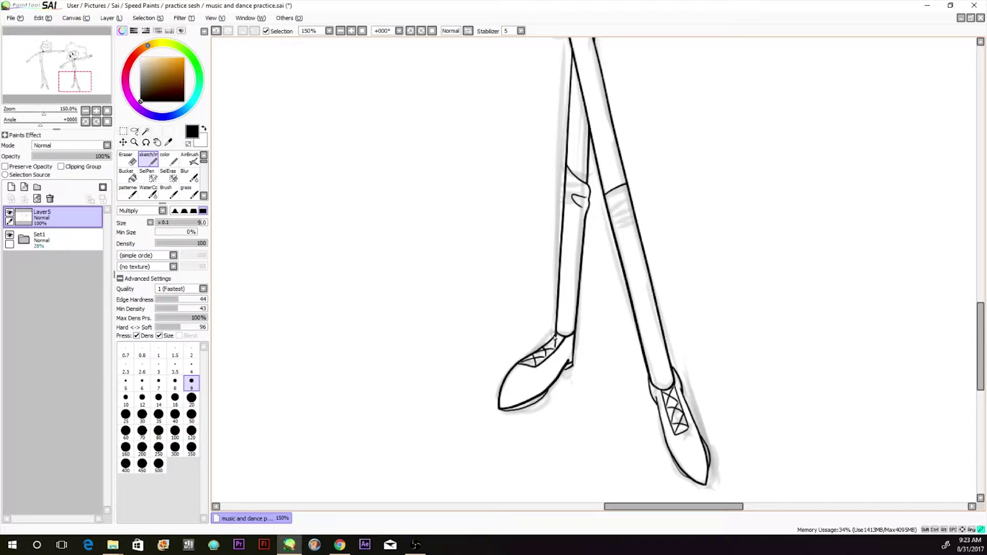
Hide the rough sketch folder, then select the second character's line art and scale it down slightly.
scroll(671, 312, down, 4)
click(9, 235)
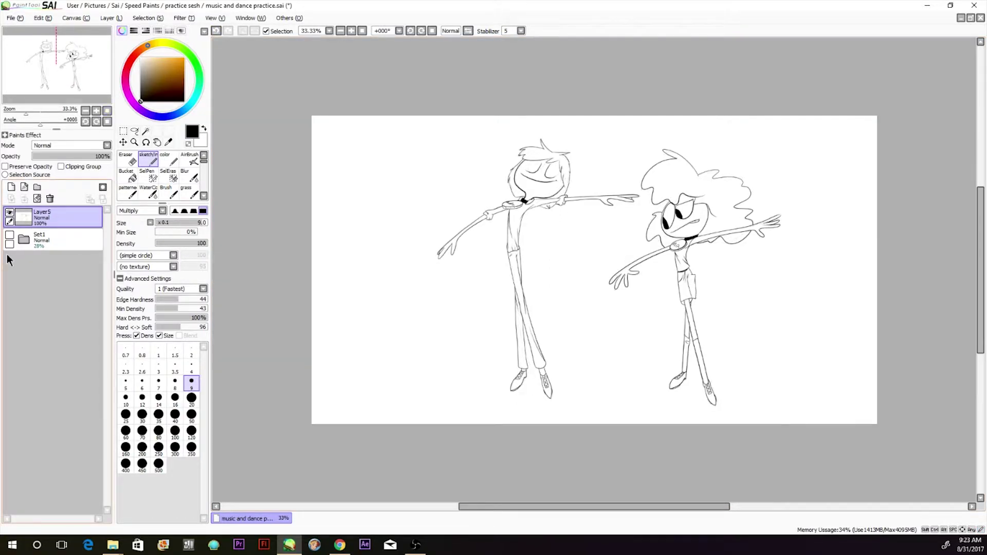
click(135, 131)
mouse_move(689, 136)
mouse_down()
mouse_move(632, 190)
mouse_move(680, 134)
mouse_up()
key(ctrl+t)
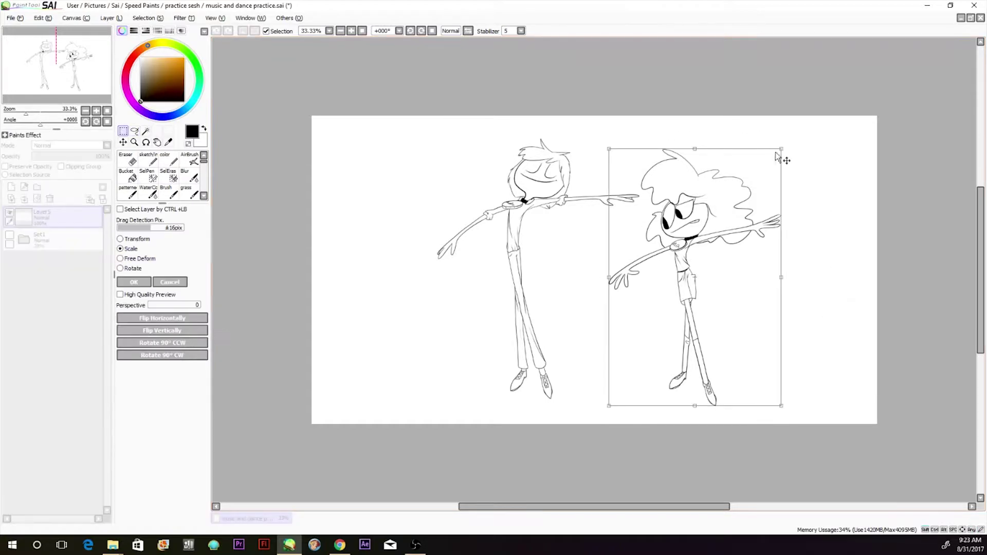
drag(781, 149, 772, 166)
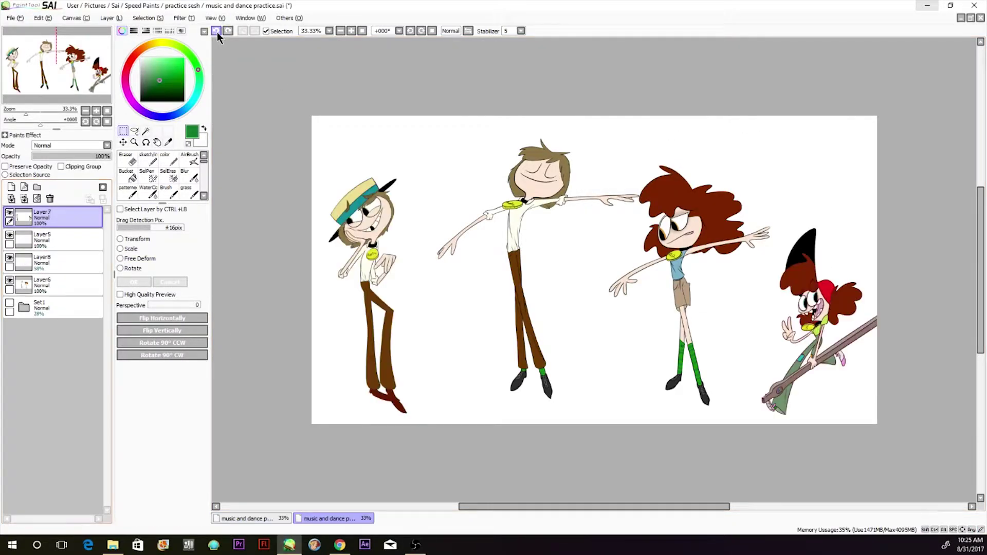
Sample the hat-wearing character's dark brown outline colour and add a new layer clipped to the line art on Layer5.
key(ctrl+plus)
key(ctrl+plus)
drag(533, 506, 427, 506)
click(467, 256)
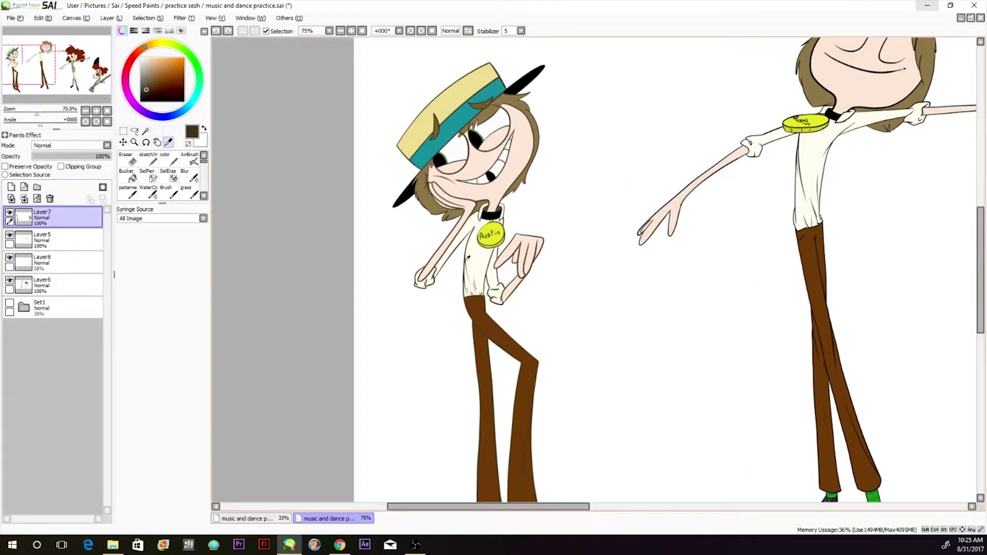
drag(533, 507, 606, 508)
click(54, 240)
click(13, 188)
click(61, 166)
Paint dark brown over the middle dancer's line art on the clipped layer with the size 350 color brush.
key(ctrl+minus)
click(128, 160)
click(193, 449)
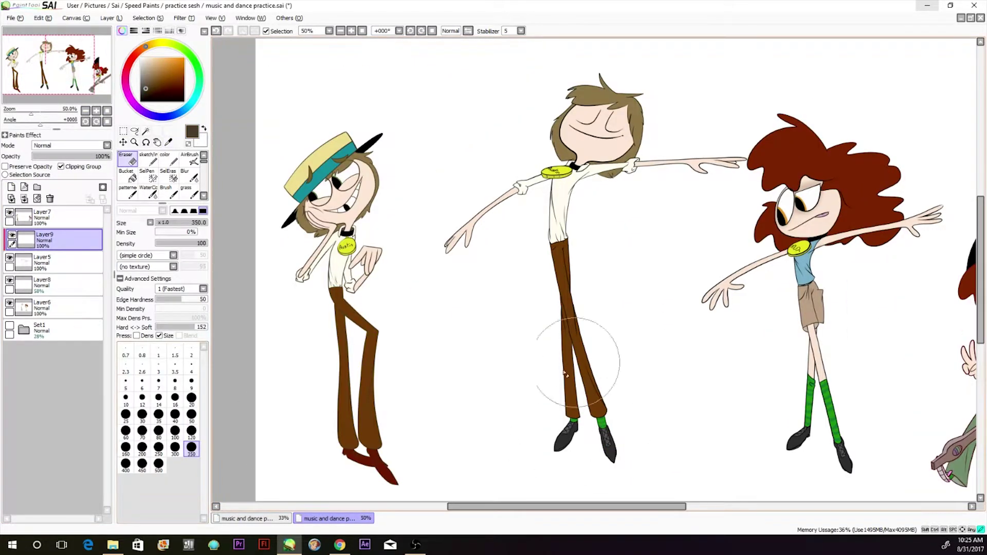
click(149, 160)
click(192, 448)
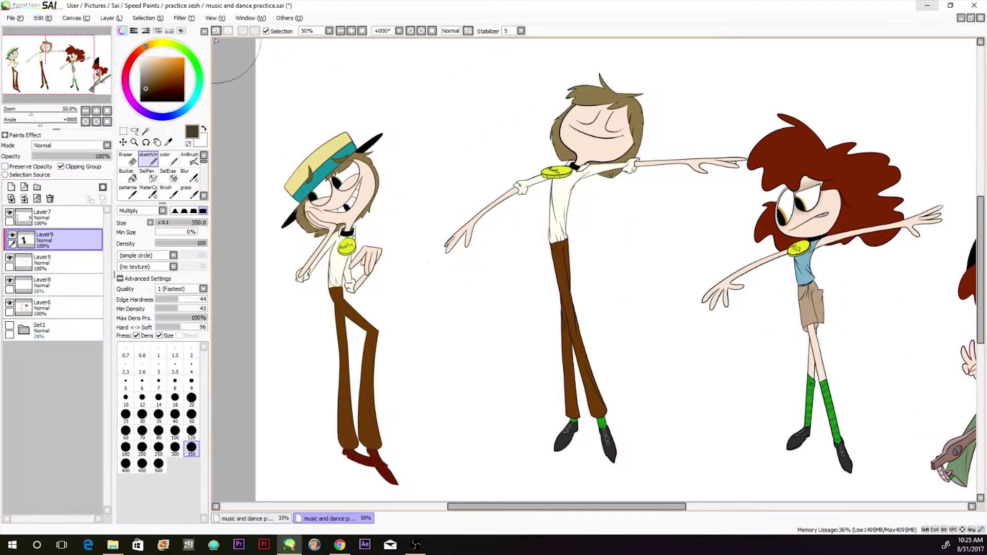
click(170, 160)
drag(568, 169, 719, 165)
Sample the small red-haired character's dark maroon outline and paint it over the taller red-haired dancer's line art from head to feet.
drag(681, 507, 797, 507)
key(ctrl+plus)
key(ctrl+plus)
click(169, 142)
click(712, 355)
click(169, 159)
key(ctrl+minus)
drag(360, 170, 370, 411)
drag(638, 506, 587, 507)
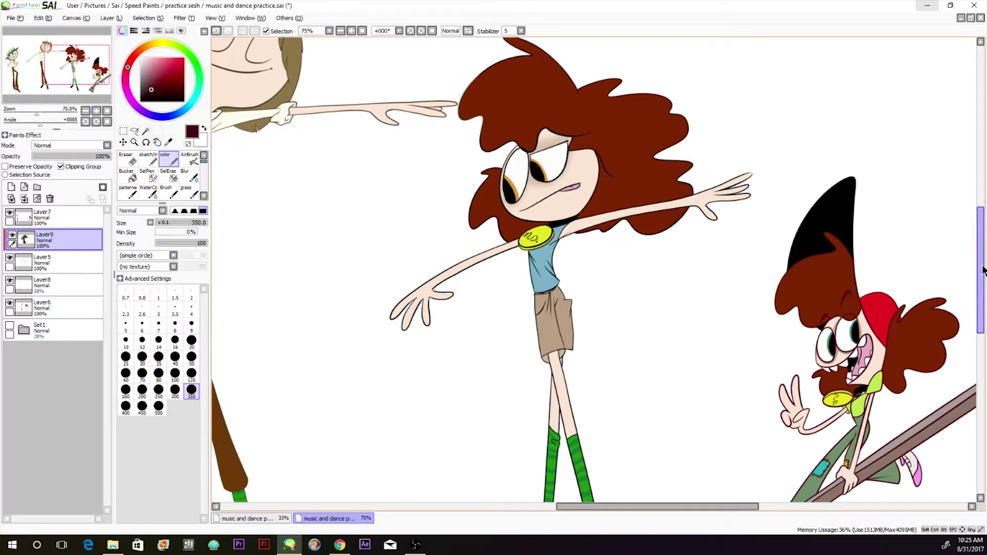
drag(981, 271, 981, 298)
drag(582, 434, 555, 331)
Tint the remaining outlines of the red-haired dancer's hair maroon using brush sizes 120 and 20.
drag(982, 298, 982, 246)
click(191, 376)
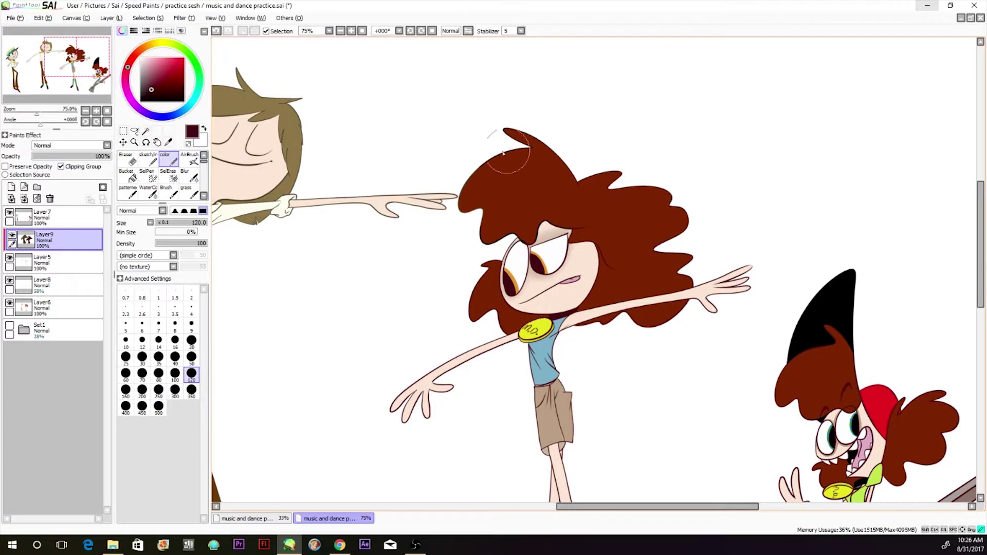
drag(509, 152, 511, 251)
key(ctrl+plus)
click(191, 342)
drag(453, 129, 436, 140)
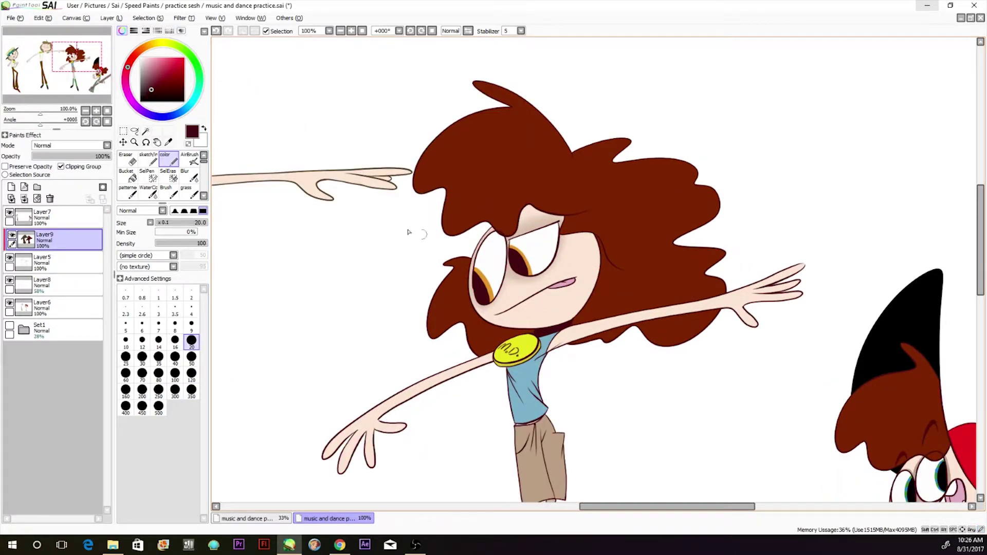
Delete the reference characters' Layer7 and leave the line colour layer clipped to the line art.
click(61, 166)
key(ctrl+minus)
drag(654, 507, 569, 515)
drag(980, 267, 967, 344)
click(57, 218)
click(50, 199)
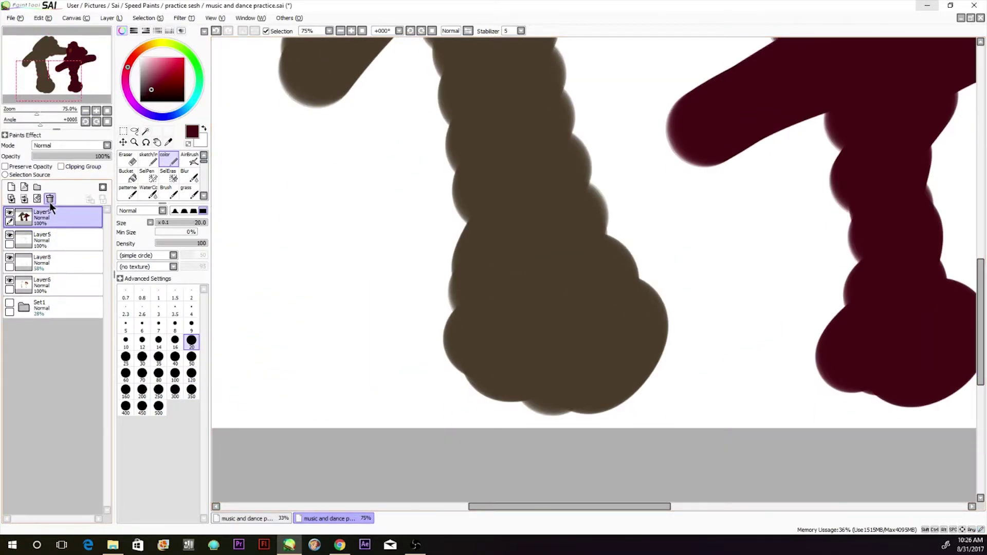
click(62, 167)
Touch up the middle dancer's shoes in dark gray on Layer6 with the size 9 color brush.
click(98, 112)
click(128, 158)
click(61, 286)
click(98, 112)
click(169, 142)
click(444, 370)
click(168, 159)
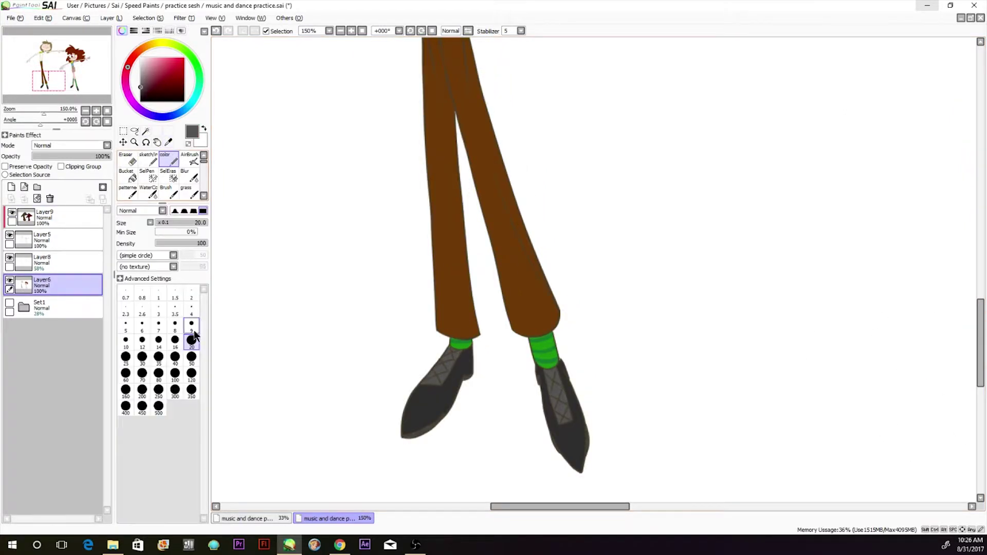
click(193, 331)
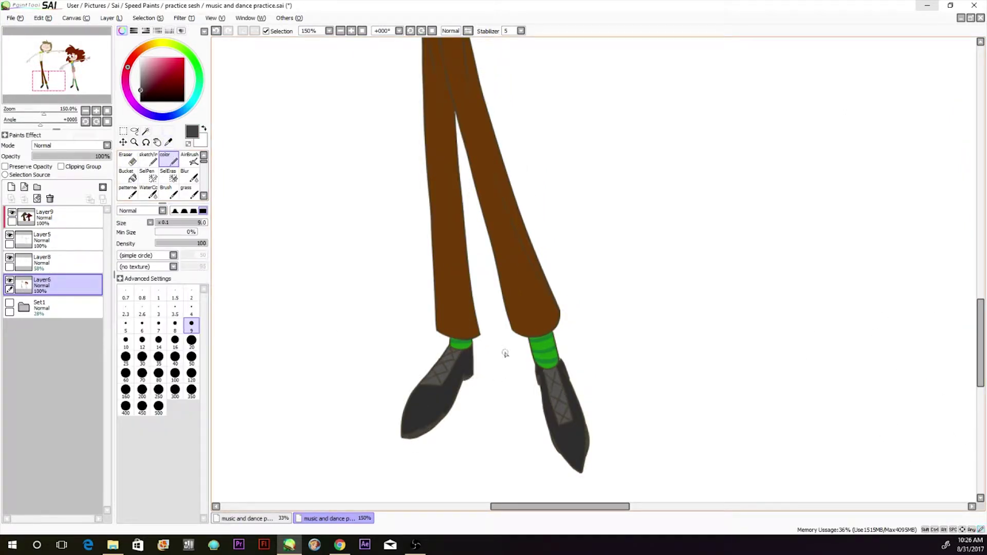
Erase the brown tint from the middle dancer's black collar on Layer9 with a size 9 eraser, then touch up its edge in dark brown.
drag(983, 311, 944, 186)
drag(600, 507, 598, 506)
click(128, 158)
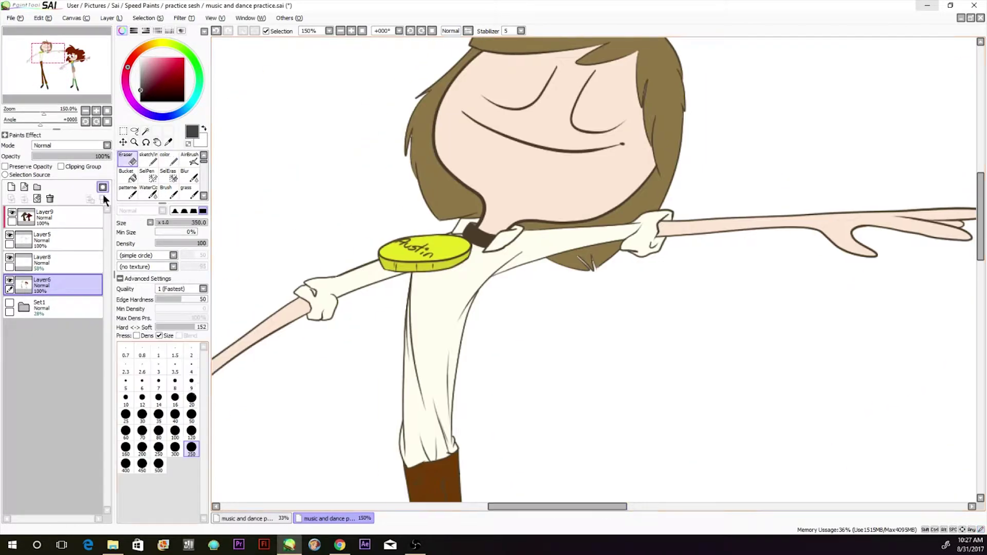
click(65, 218)
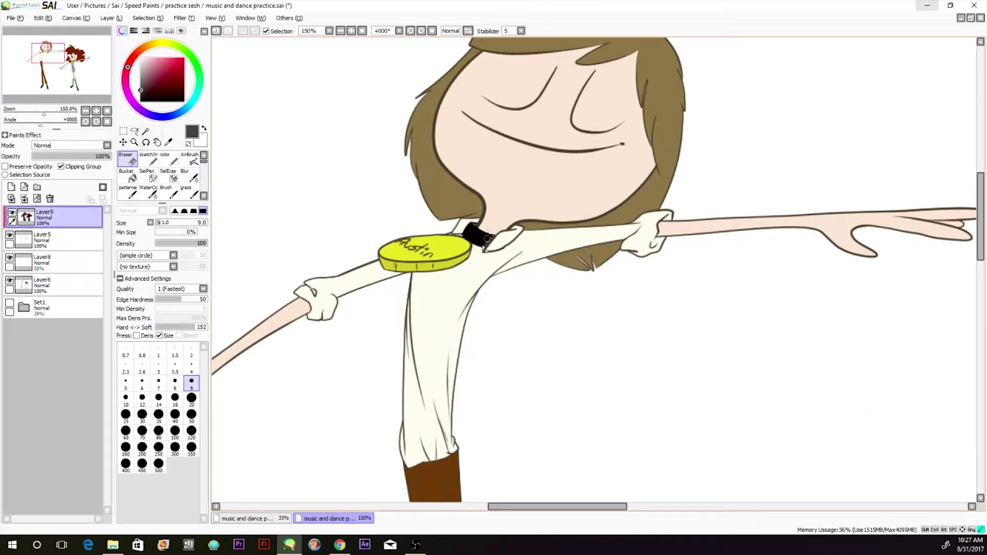
right_click(486, 205)
click(169, 159)
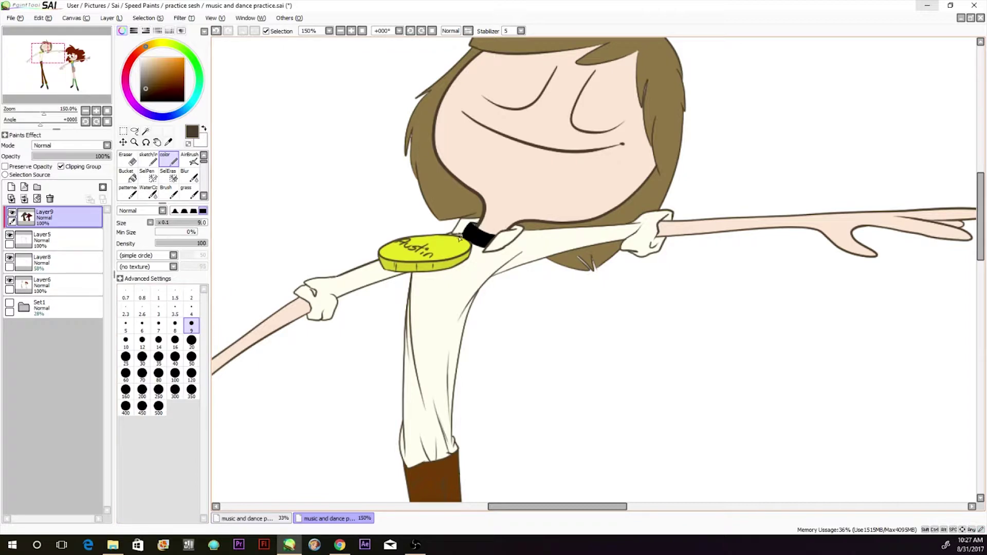
Erase the maroon tint from the red-haired dancer's pupils and collar on Layer9 so they are pure black.
drag(604, 506, 719, 507)
key(e)
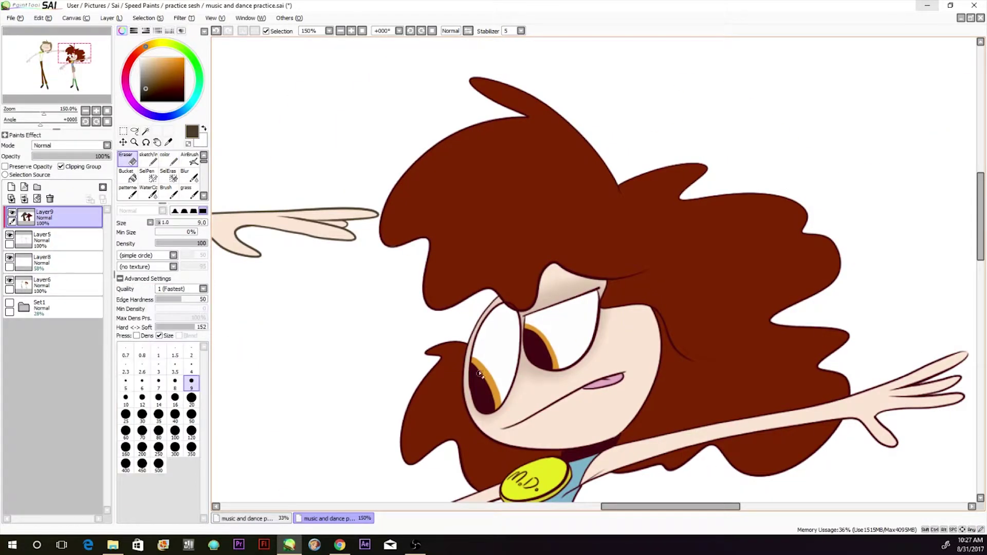
drag(473, 374, 490, 410)
mouse_move(530, 337)
mouse_down()
mouse_move(547, 362)
mouse_move(527, 342)
mouse_up()
scroll(567, 284, down, 4)
drag(582, 284, 612, 272)
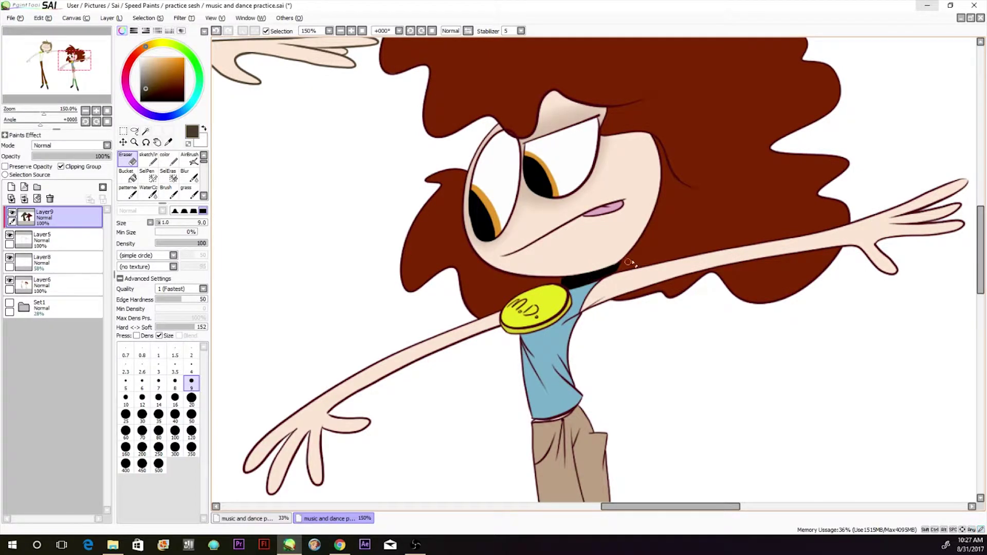
click(167, 160)
click(127, 161)
Sample the red-haired dancer's dark gray shoe colour and fill in her heel and shoe edges on Layer6, undoing the strokes on Layer5.
drag(980, 261, 981, 369)
click(127, 176)
click(64, 240)
click(127, 160)
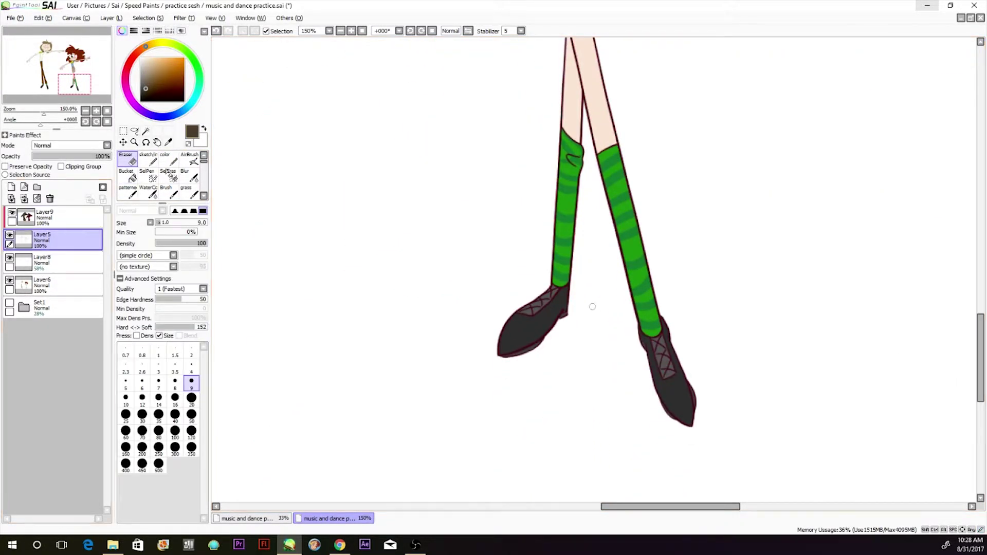
click(168, 142)
click(545, 320)
click(168, 160)
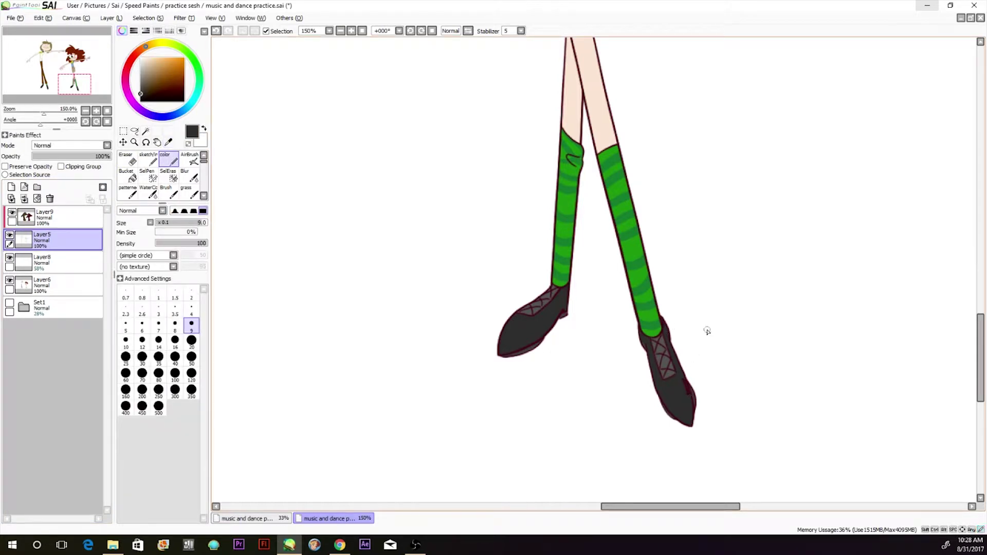
click(216, 32)
click(216, 31)
click(64, 286)
click(566, 310)
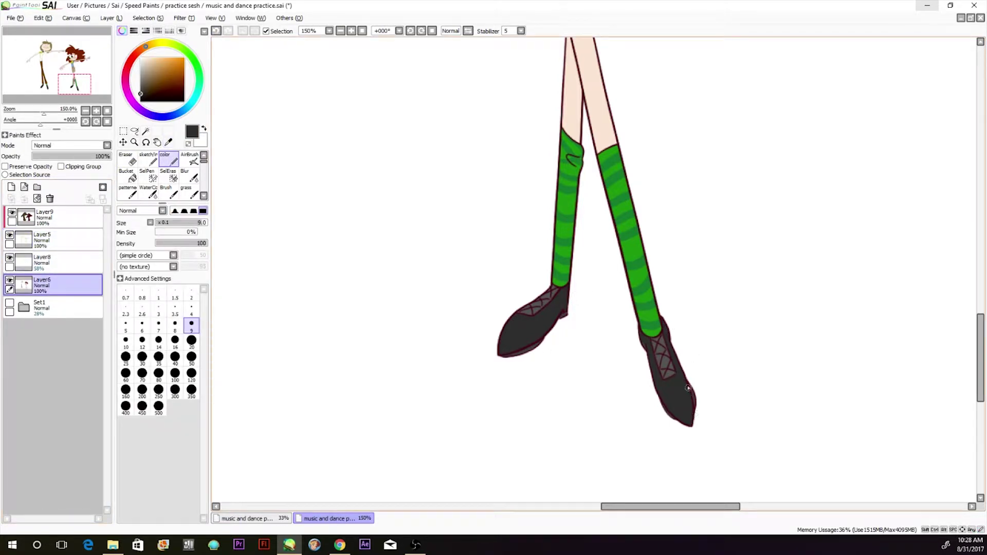
Ink the seated animal guitarist's eyes and mouth on Layer11 with the size 9 sketch/ink brush.
drag(980, 335, 950, 240)
click(86, 111)
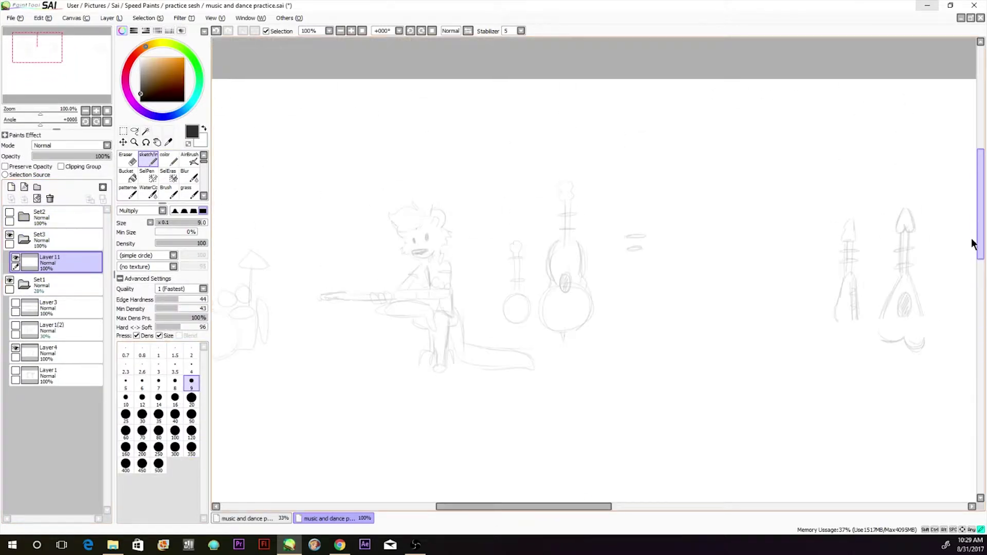
drag(973, 244, 973, 253)
mouse_move(592, 507)
mouse_down()
mouse_move(532, 508)
mouse_move(583, 509)
mouse_up()
click(96, 111)
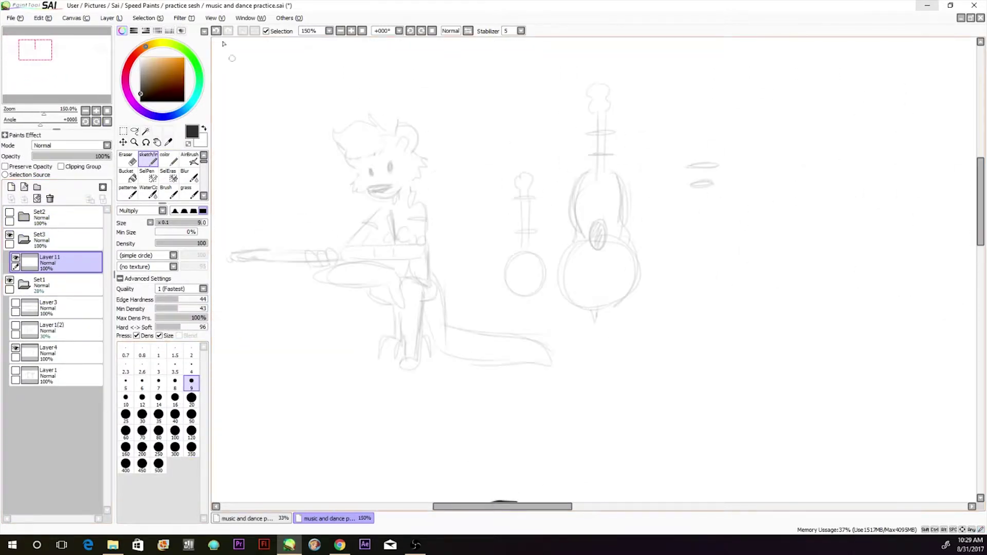
click(142, 383)
click(96, 110)
click(190, 384)
drag(488, 507, 456, 507)
drag(981, 224, 981, 214)
drag(539, 194, 538, 201)
drag(513, 199, 514, 207)
mouse_move(510, 220)
mouse_down()
mouse_move(540, 218)
mouse_move(509, 221)
mouse_move(532, 207)
mouse_up()
Ink the guitarist's rounded ear, hair tuft and fluffy cheek outline over the sketch.
mouse_move(546, 162)
mouse_down()
mouse_move(559, 146)
mouse_move(567, 178)
mouse_move(566, 164)
mouse_move(542, 154)
mouse_up()
mouse_move(537, 150)
mouse_down()
mouse_move(485, 134)
mouse_move(479, 156)
mouse_up()
mouse_move(479, 156)
mouse_down()
mouse_move(506, 185)
mouse_move(575, 184)
mouse_move(585, 203)
mouse_move(548, 229)
mouse_move(573, 220)
mouse_up()
click(217, 31)
click(217, 30)
click(217, 31)
click(228, 30)
click(229, 31)
click(228, 31)
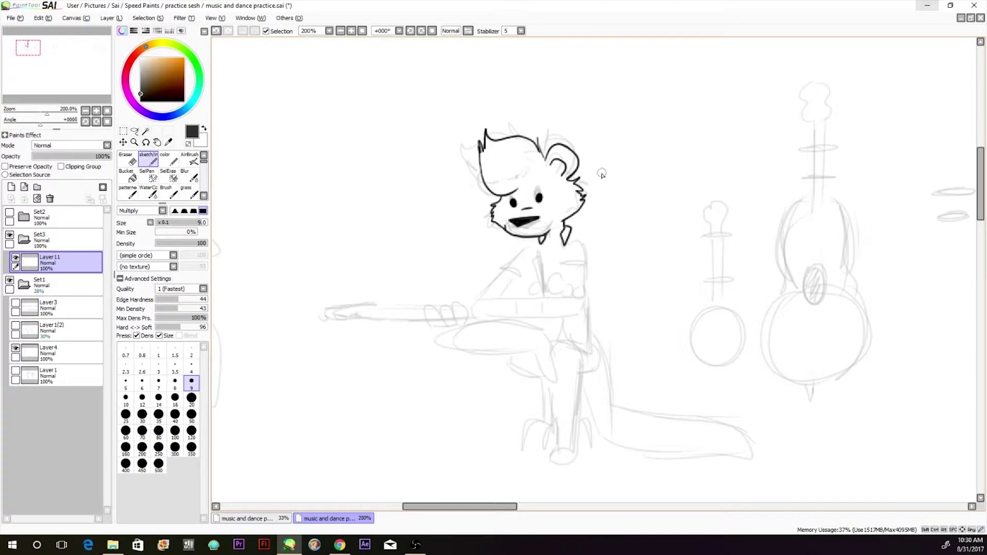
Ink the guitarist's shirt collar, shoulders and short sleeve cuffs.
drag(567, 226, 586, 262)
mouse_move(540, 238)
mouse_down()
mouse_move(517, 256)
mouse_move(590, 264)
mouse_move(581, 269)
mouse_up()
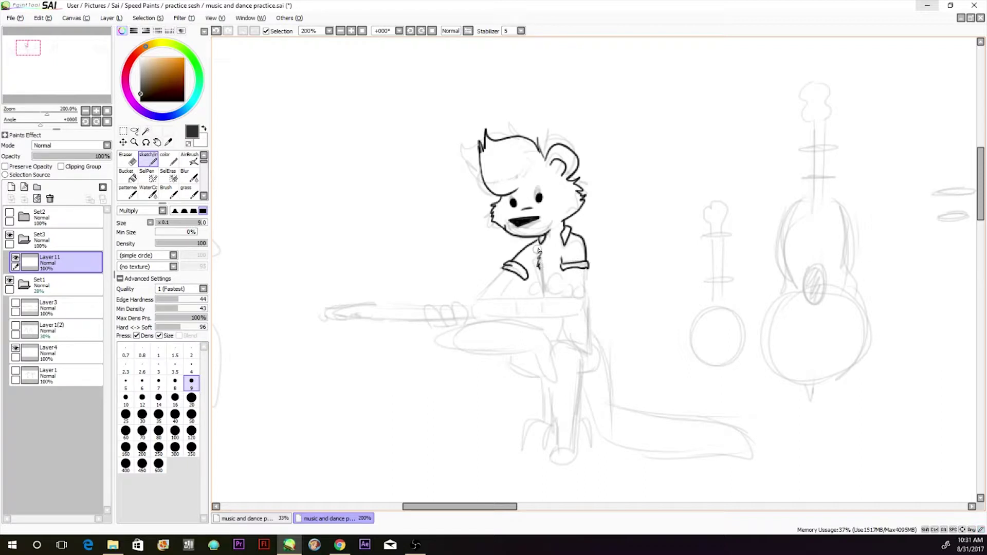
drag(565, 242, 559, 273)
drag(578, 190, 574, 211)
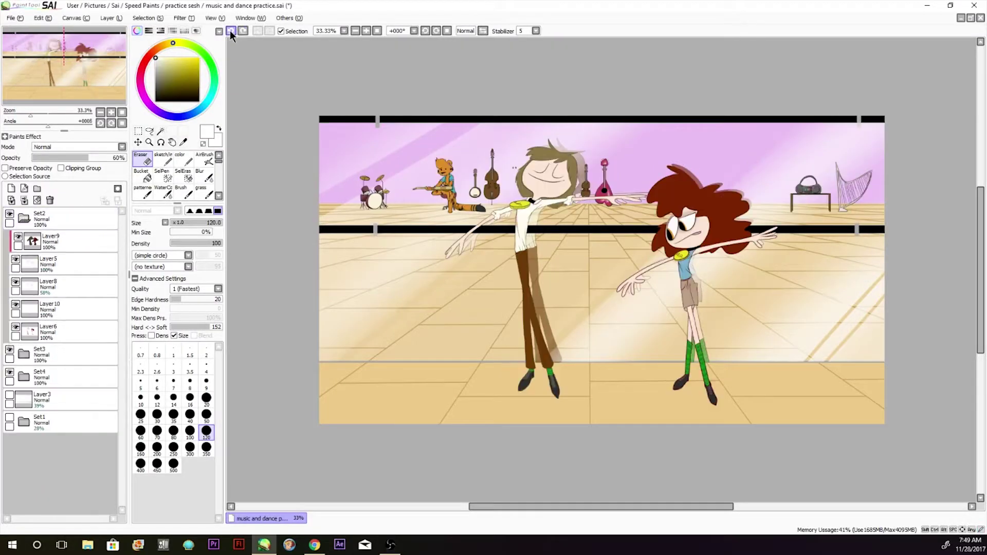
Select the tall dancer's face, arms and hands on Layer5 with the Magic Wand.
click(66, 331)
click(67, 264)
click(161, 132)
click(524, 137)
click(392, 230)
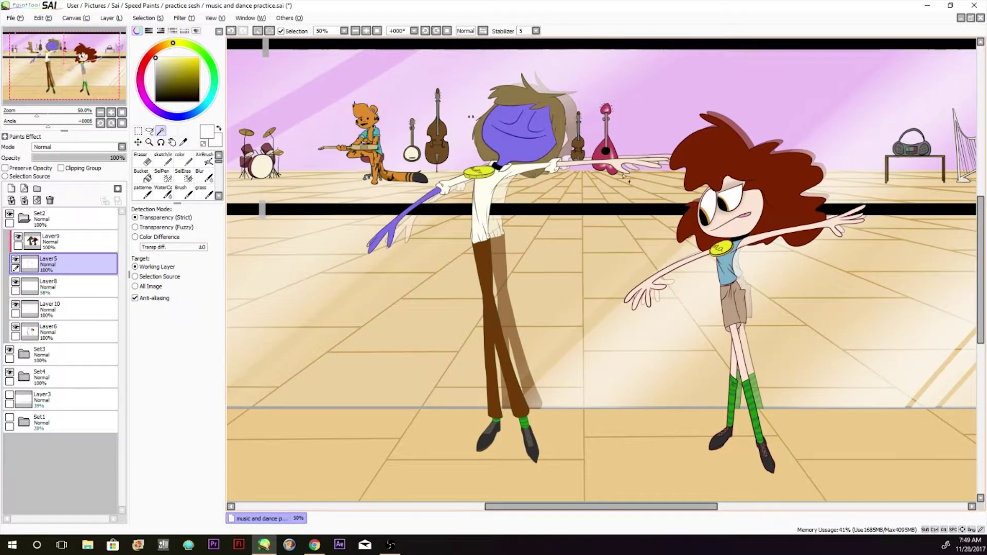
click(592, 164)
Add the red-haired dancer's face, arms and legs to the Magic Wand selection.
click(678, 265)
click(750, 203)
click(794, 231)
click(744, 342)
Fill the gaps in the dancers' skin selection using the selection pen at sizes 2 and 4.
click(163, 175)
key(Page_Up)
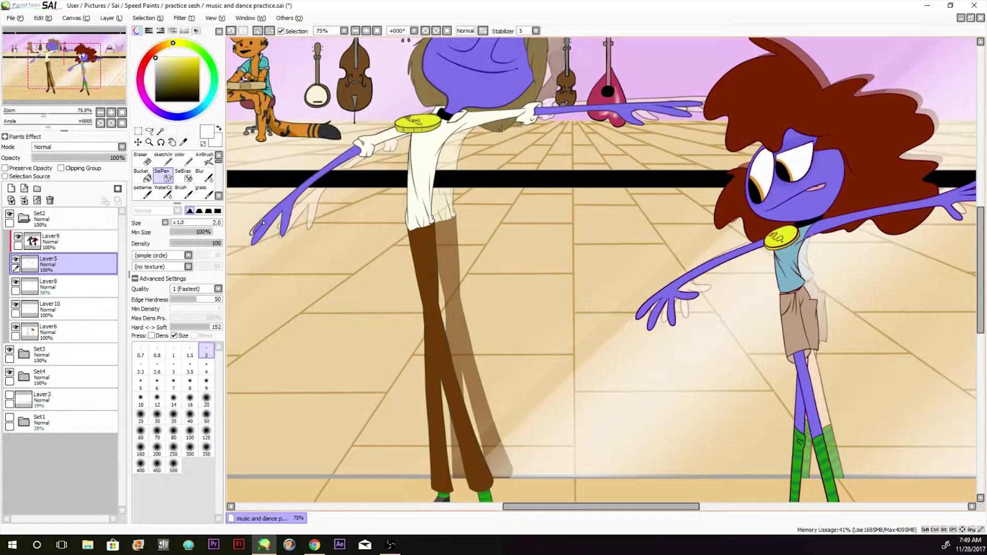
drag(265, 222, 255, 227)
click(207, 366)
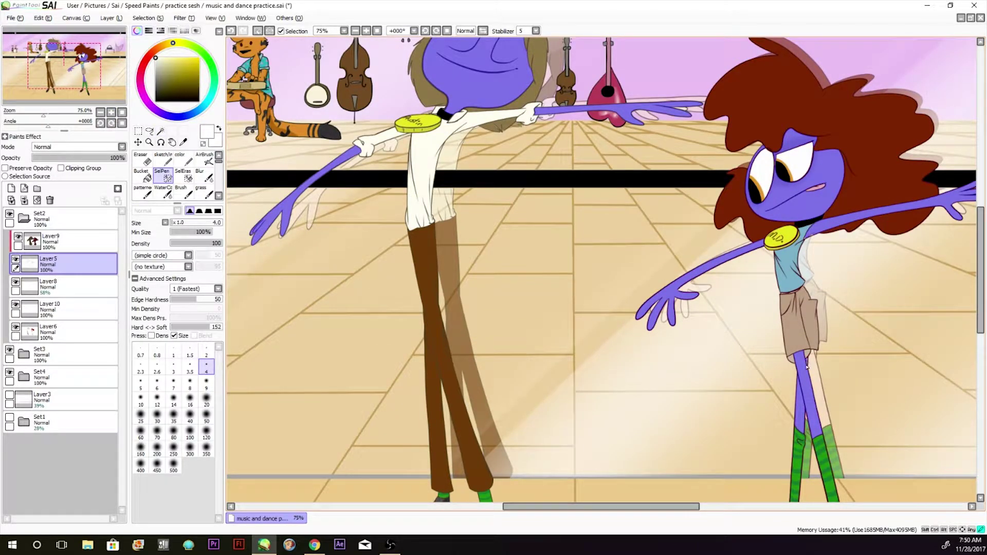
scroll(889, 175, up, 3)
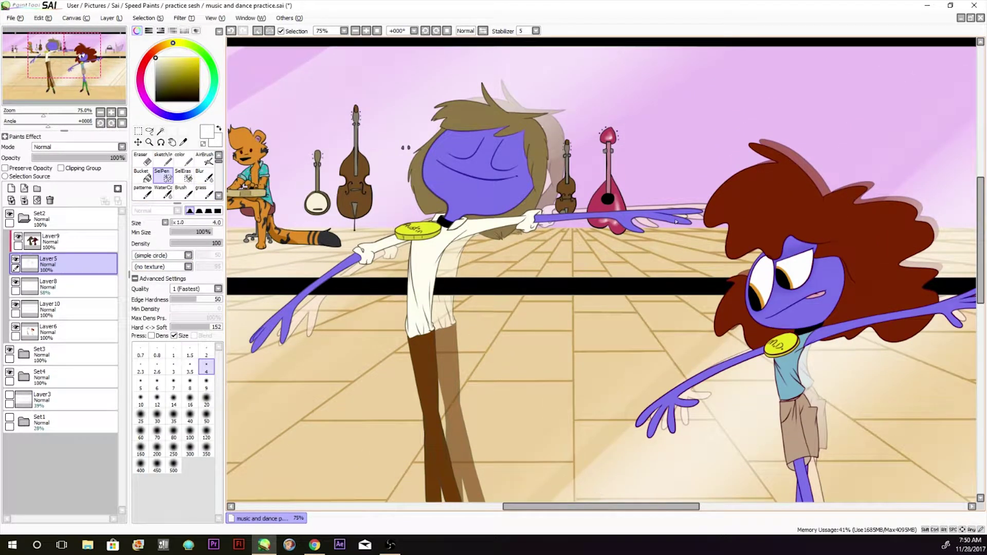
drag(637, 507, 656, 519)
Add a new layer above Layer6 and set a darker tan based on the tall dancer's skin colour.
click(72, 309)
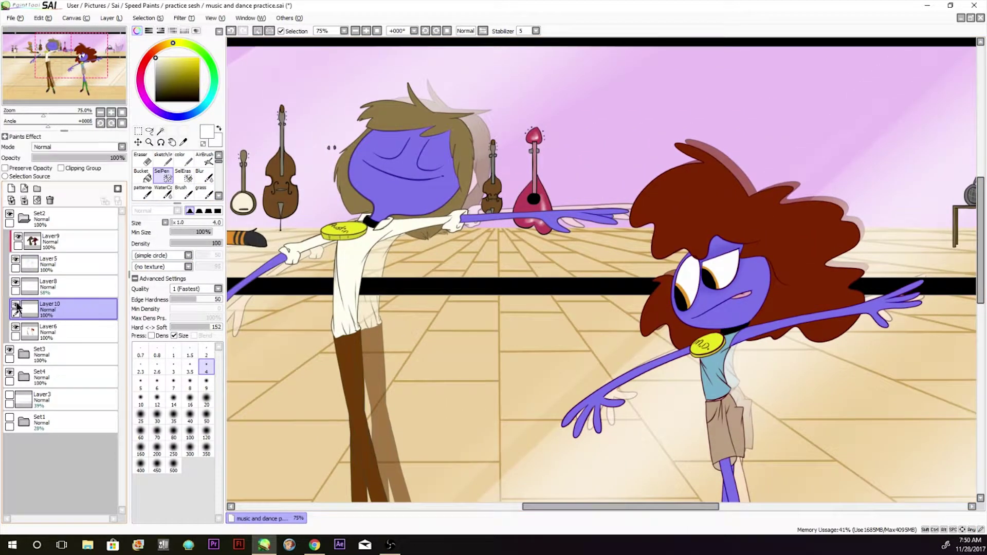
click(72, 332)
click(12, 189)
click(183, 142)
click(381, 180)
click(166, 64)
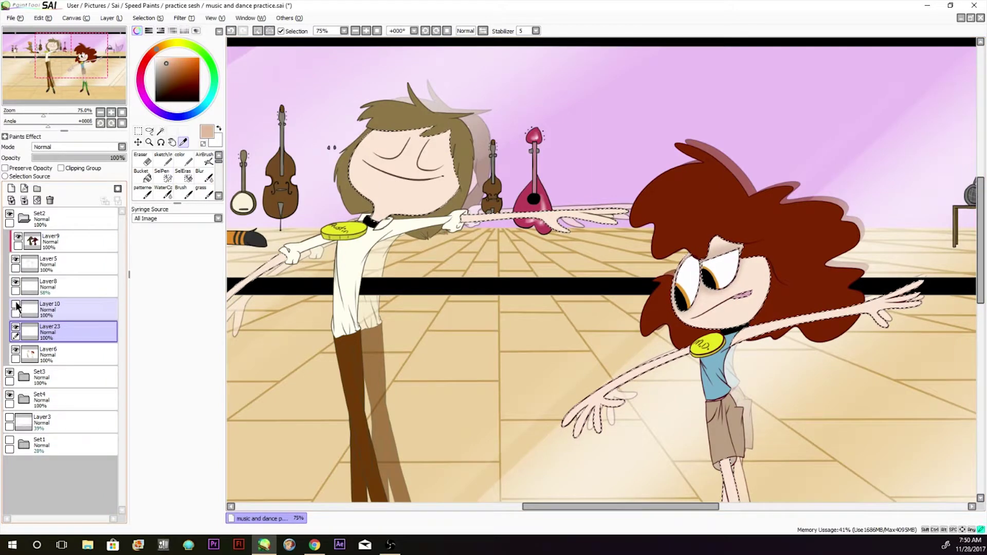
Move Layer8 below the new shading layer and airbrush the darker tan over the selected skin at size 350.
mouse_move(31, 286)
mouse_down()
mouse_move(66, 308)
mouse_move(61, 331)
mouse_up()
click(204, 159)
click(207, 447)
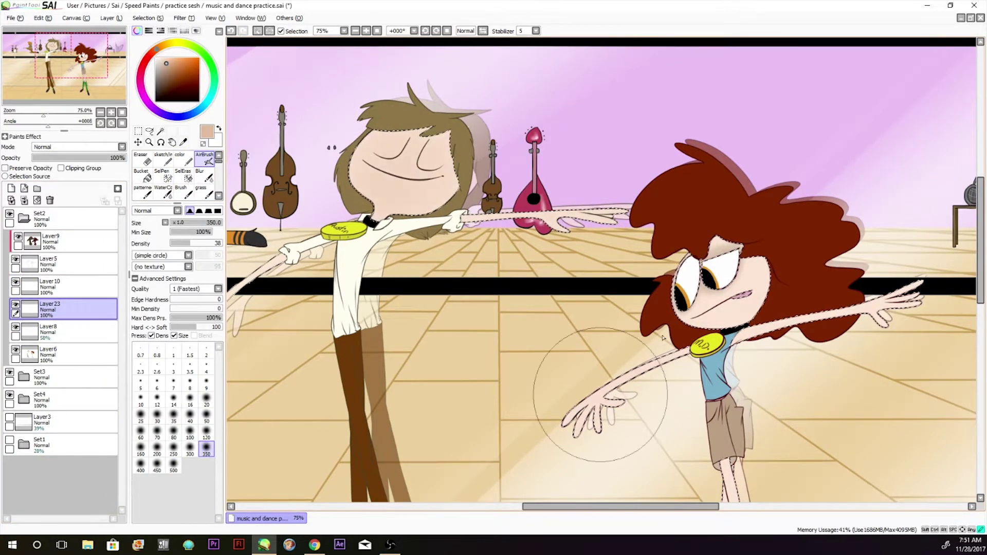
Erase the shading along the lit parts of the dancers' legs, arms and hands with a size 20 eraser.
drag(668, 507, 640, 506)
drag(981, 242, 981, 276)
click(142, 160)
click(206, 398)
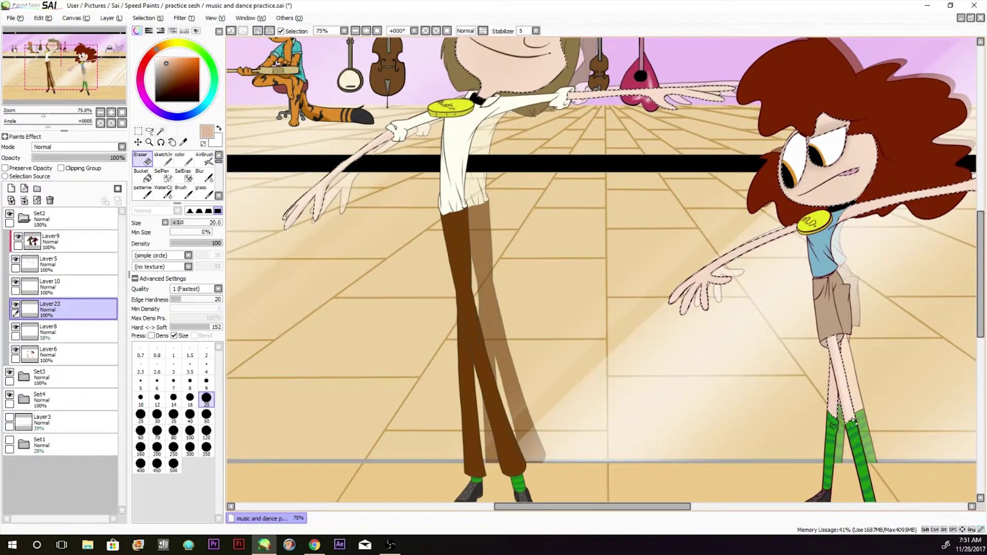
scroll(899, 264, up, 3)
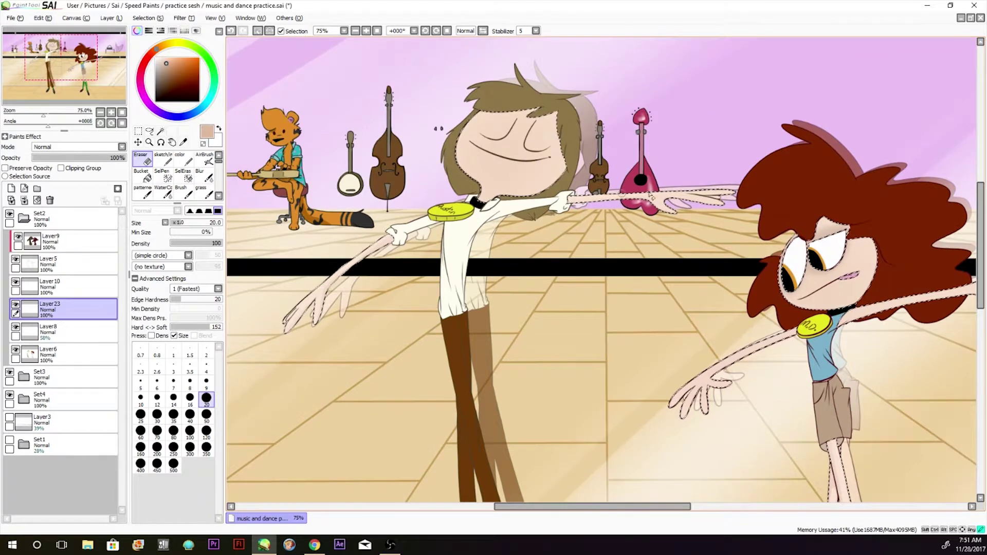
scroll(710, 174, right, 3)
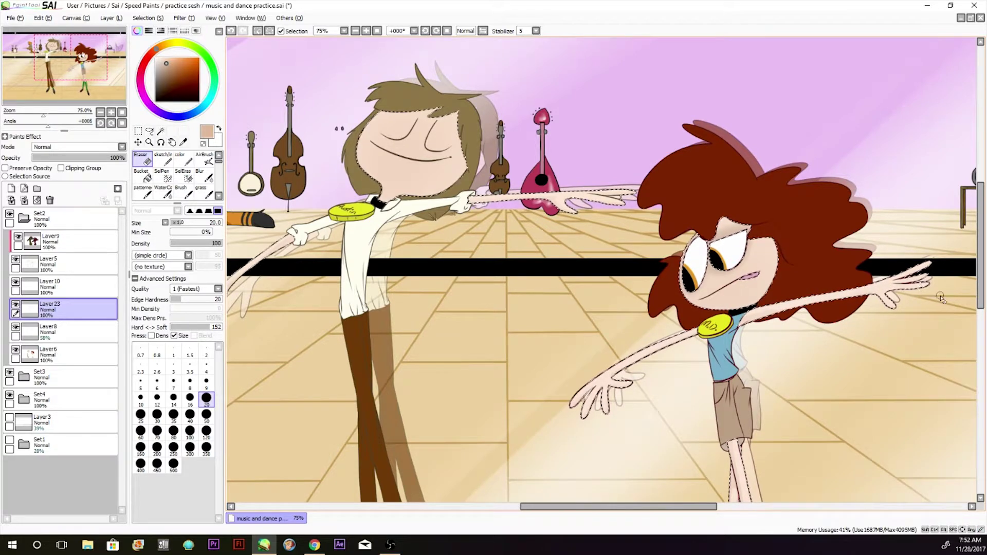
Erase the shading from the lit area of the tall dancer's face with a size 50 eraser, refining near the chin at size 20.
click(206, 415)
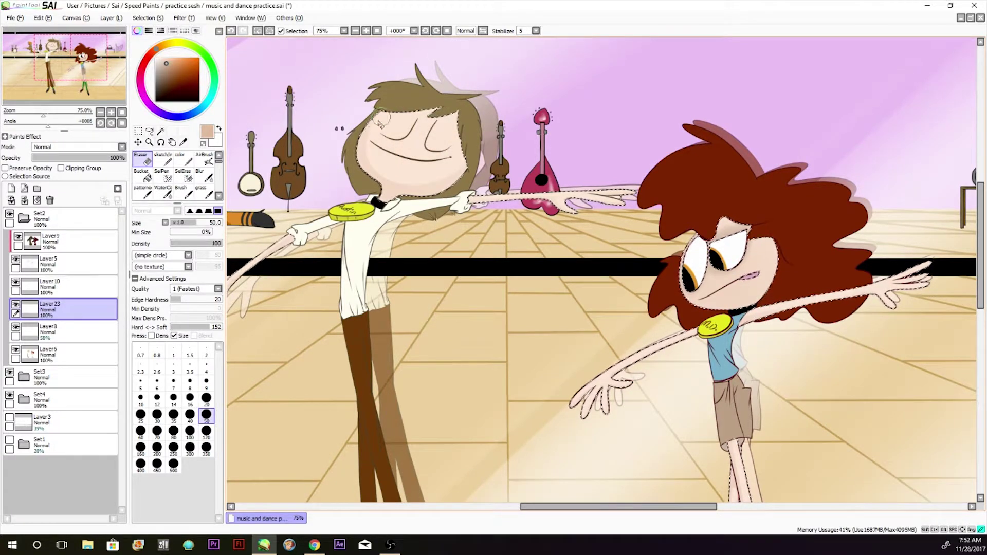
key(bracketleft)
key(bracketleft)
key(bracketleft)
key(bracketleft)
key(bracketleft)
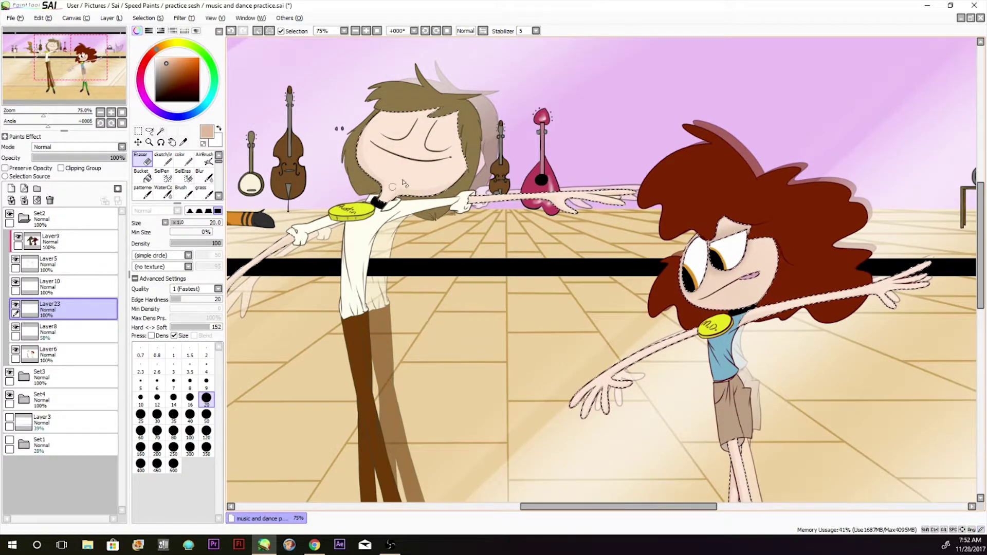
Erase the shading from the lit area of the red-haired dancer's face with a size 50 eraser.
key(bracketright)
key(bracketright)
key(bracketright)
key(bracketright)
key(bracketright)
drag(727, 256, 729, 266)
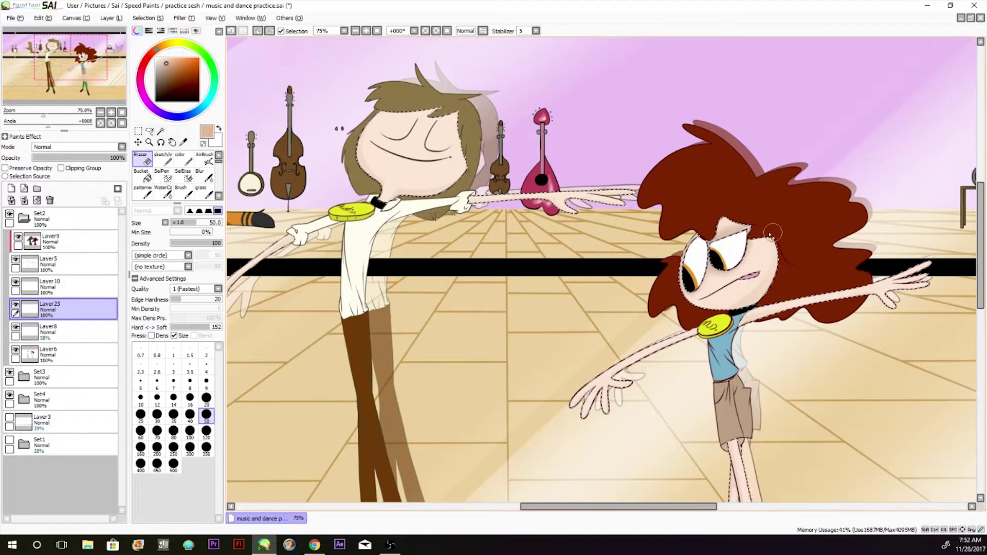
Paint extra tan shading along the red-haired dancer's face on Layer10 with the size 20 color brush at density 100.
click(230, 31)
click(244, 31)
click(72, 287)
click(183, 159)
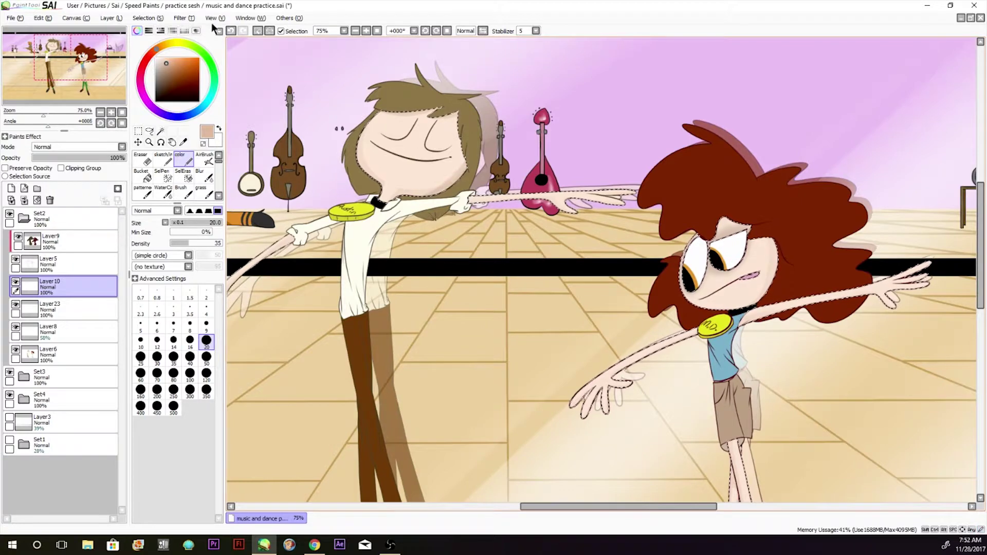
click(219, 243)
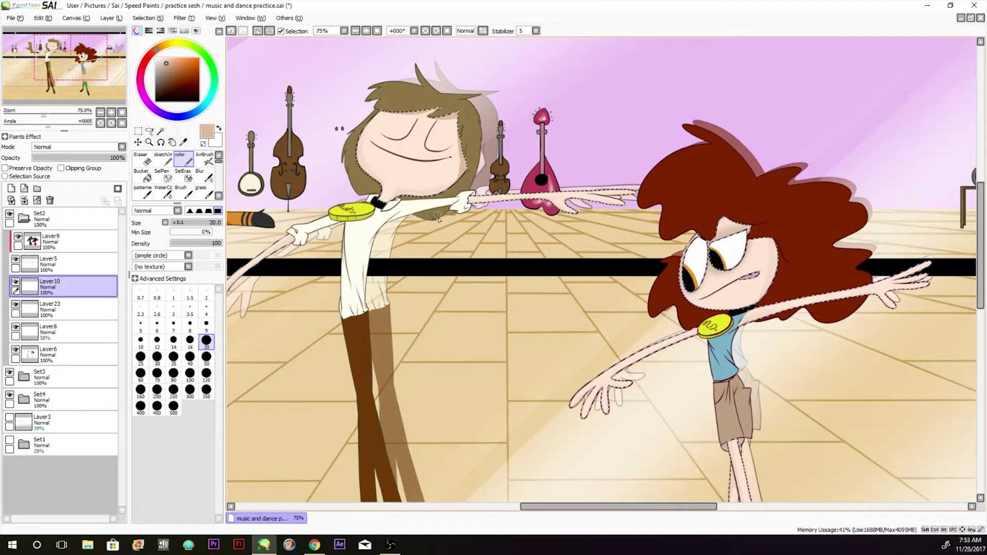
drag(722, 234, 739, 220)
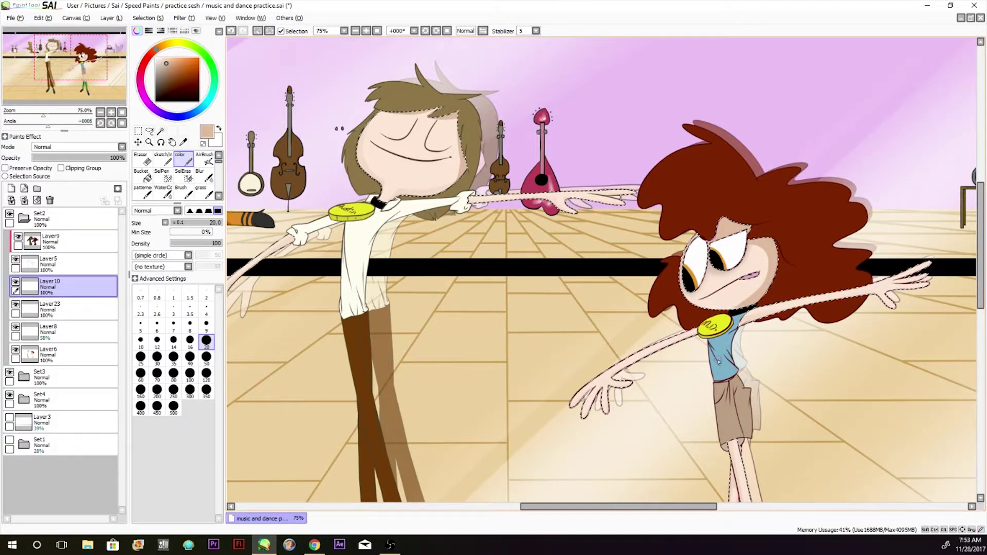
key(e)
key(e)
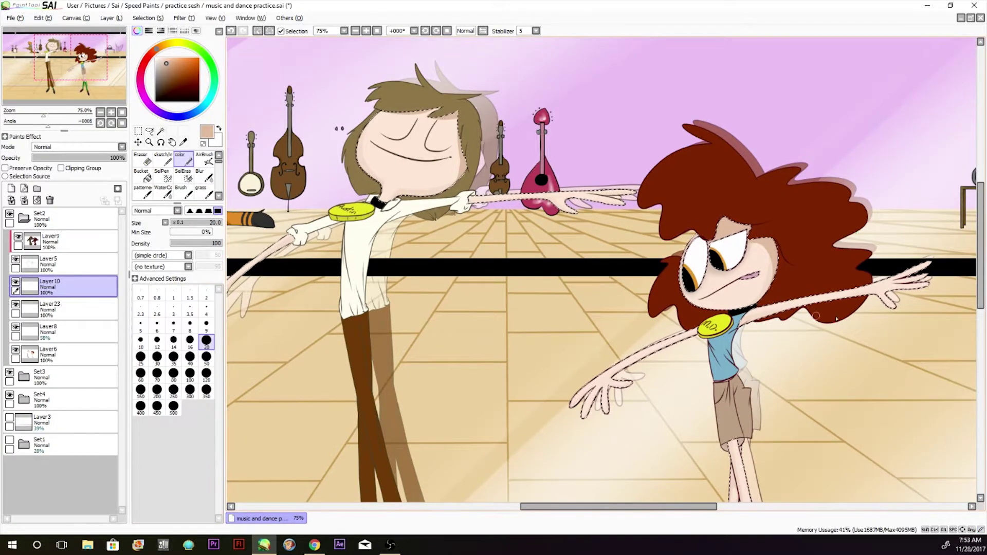
Lower Layer10's opacity to 47% and soften its skin shading with the size 50 Blur brush, ending without a selection.
scroll(479, 205, down, 5)
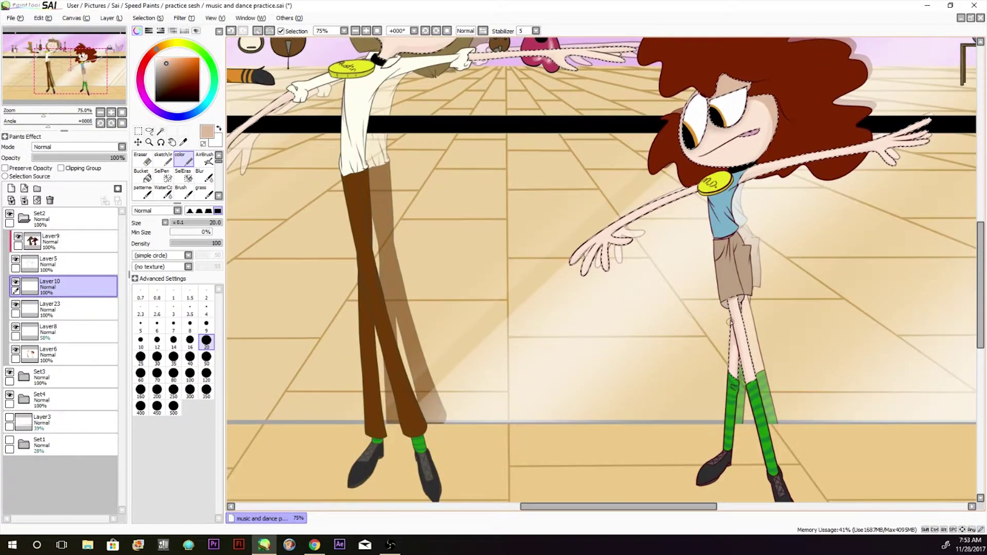
click(87, 157)
scroll(464, 136, up, 5)
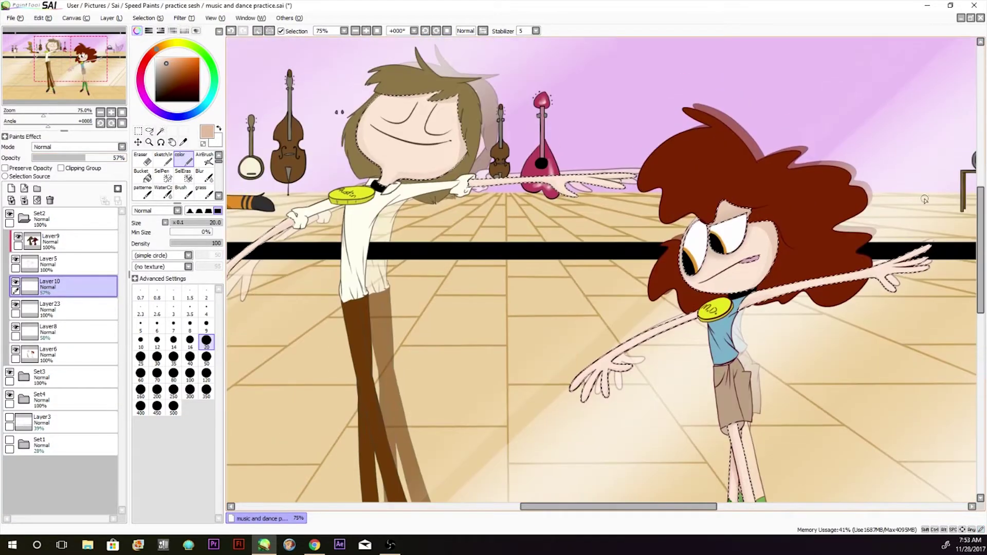
click(75, 157)
click(208, 175)
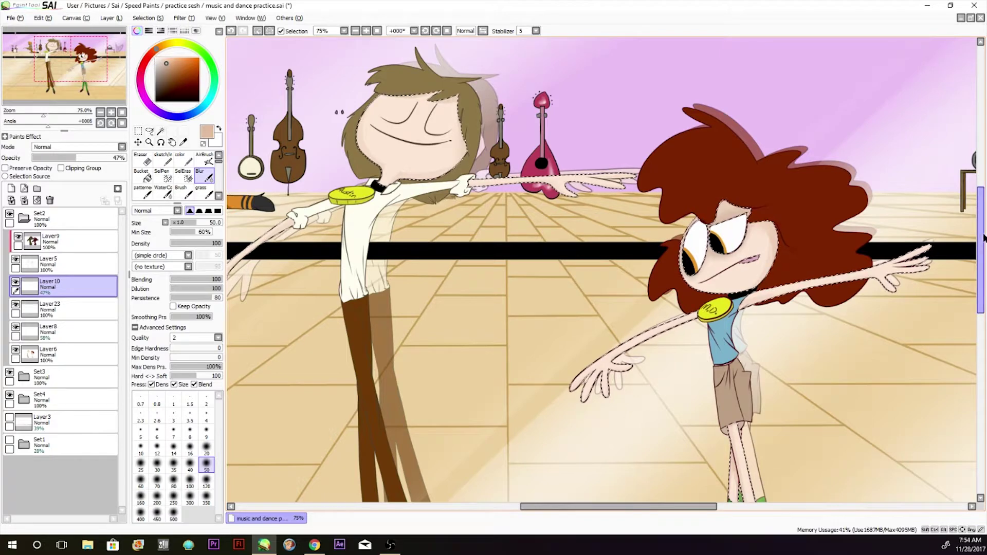
scroll(740, 393, down, 2)
key(ctrl+d)
Select the tall dancer's hair areas on Layer5 with the Magic Wand and fill the gaps using SelPen at size 2.
click(90, 261)
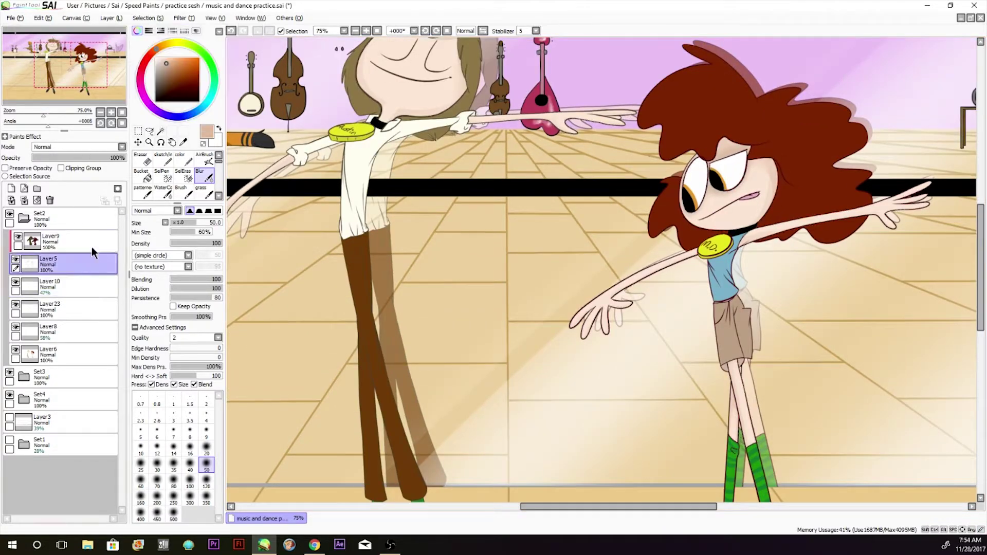
click(160, 131)
scroll(364, 163, up, 3)
click(395, 106)
click(431, 224)
click(163, 176)
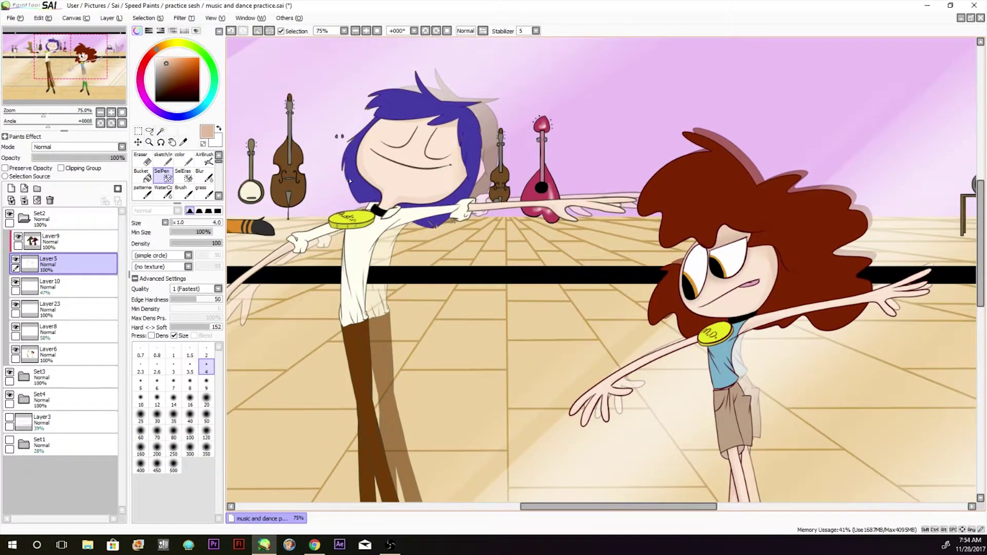
key(bracketleft)
key(bracketleft)
key(bracketleft)
key(bracketleft)
key(bracketleft)
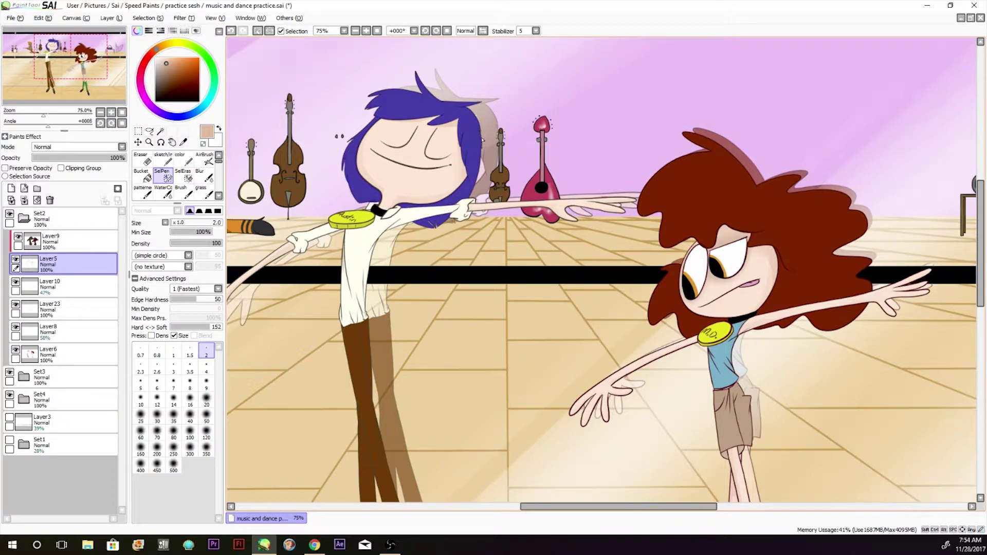
Sample the tall dancer's hair color and apply a darker olive over the selected hair on Layer23.
click(84, 310)
click(183, 142)
click(394, 105)
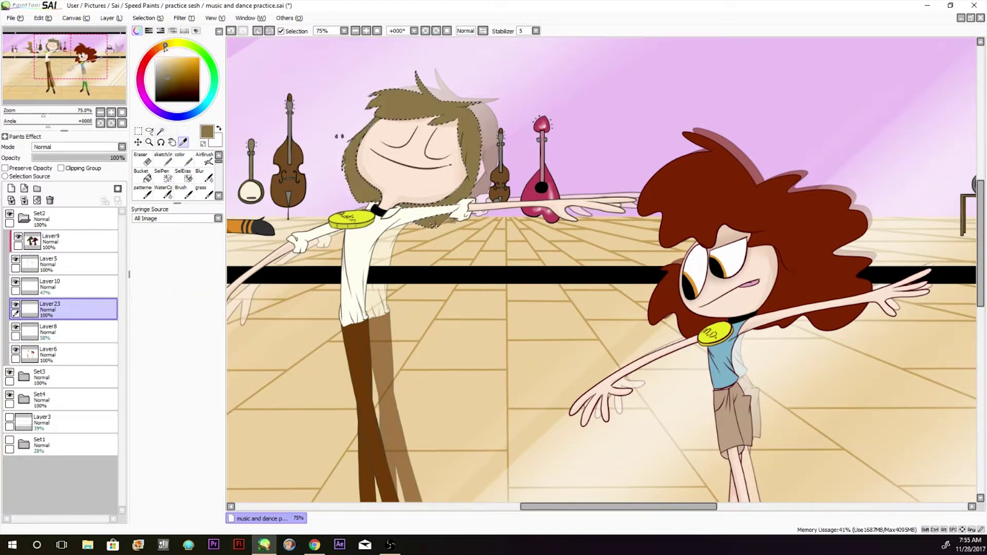
click(171, 44)
click(170, 81)
Erase the olive shading from the lit parts of the tall dancer's hair with a size 20 eraser.
key(e)
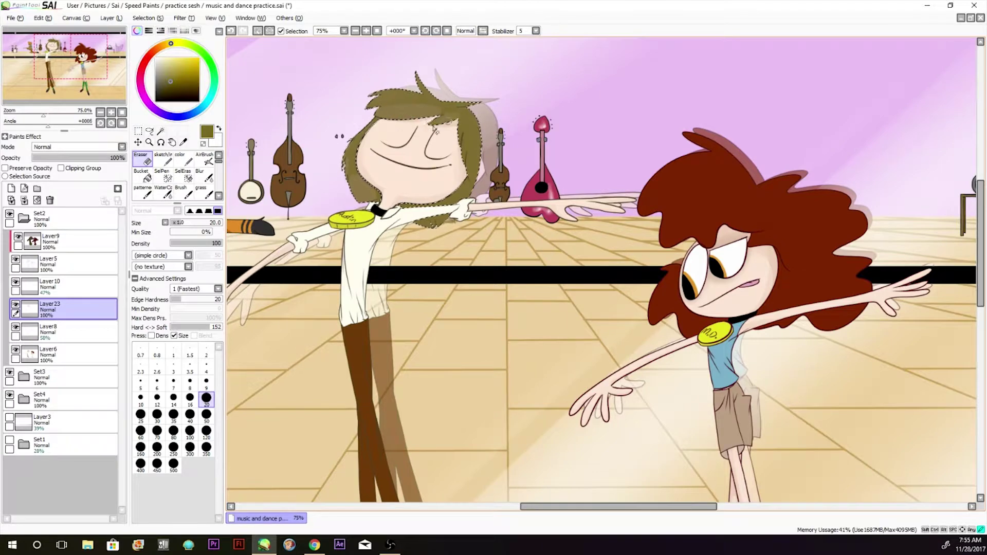
drag(261, 57, 262, 274)
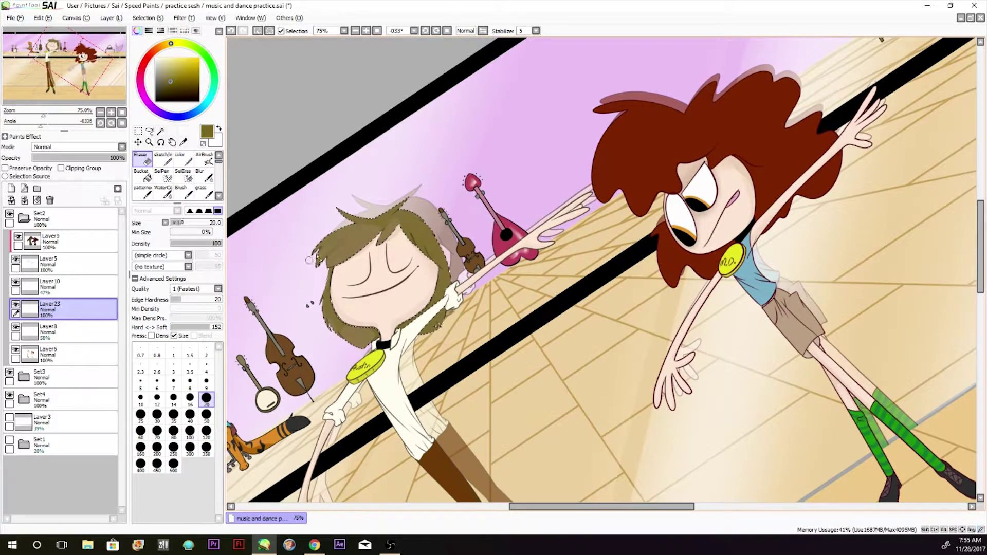
key(Home)
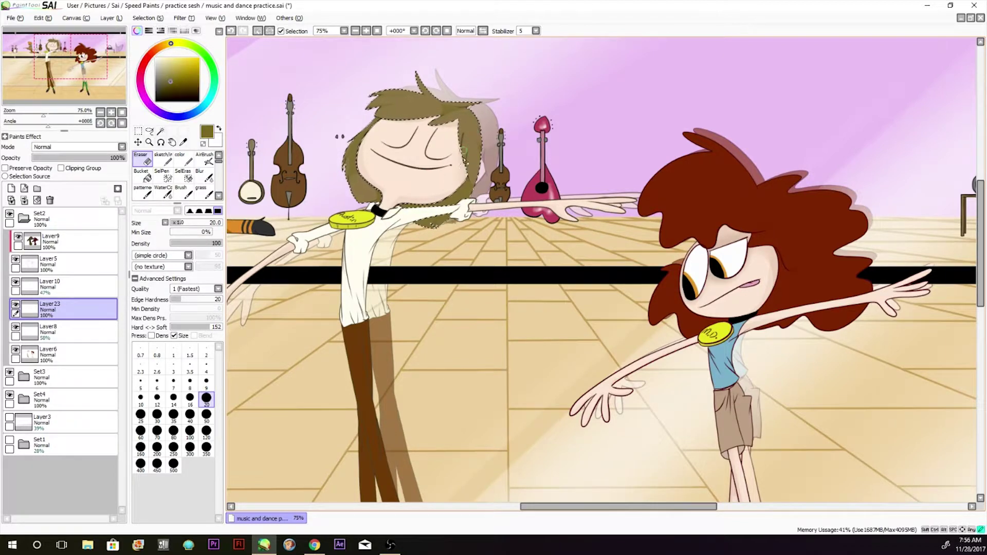
Add deeper hair shading on Layer10 with the size 20 color brush and set the layer's opacity to 57%.
click(88, 292)
key(e)
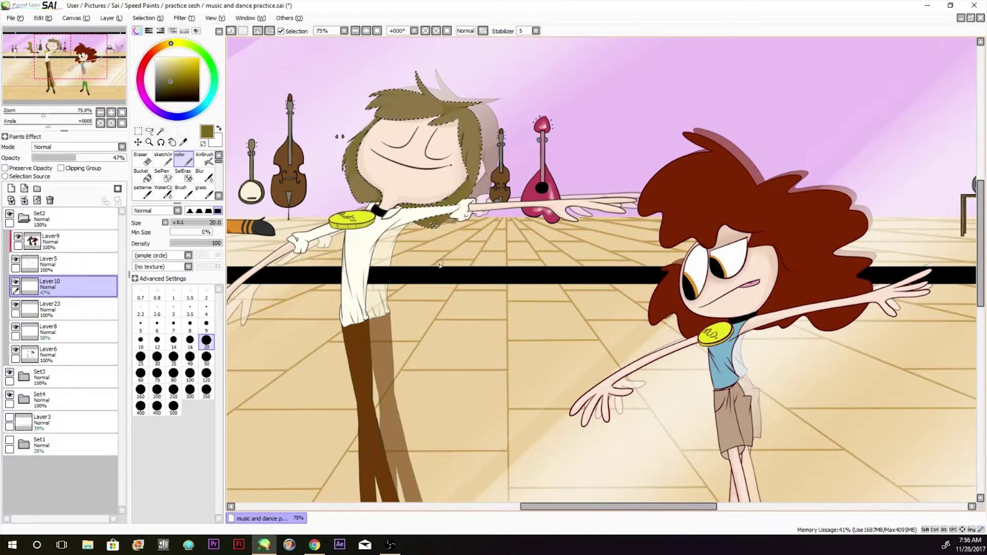
click(85, 158)
Select the tall dancer's shirt, collar and sleeves on Layer5 with the Magic Wand and touch up the selection with SelPen at size 4.
click(48, 264)
key(w)
click(355, 278)
click(372, 208)
click(312, 236)
click(162, 178)
click(206, 367)
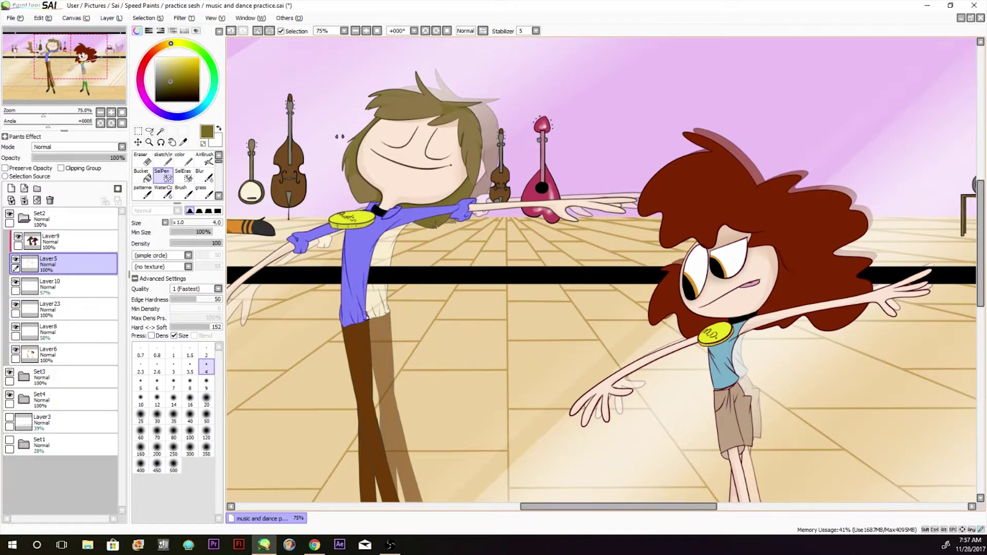
Airbrush a sampled darker beige over the selected shirt on Layer23 and erase its lit areas with a size 12 eraser.
click(183, 143)
click(61, 310)
click(383, 257)
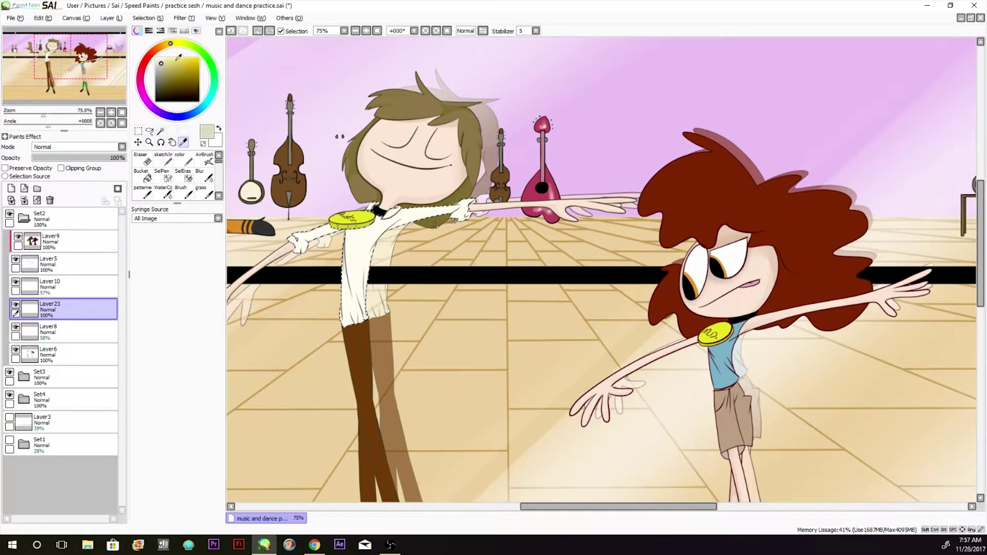
click(204, 159)
key(e)
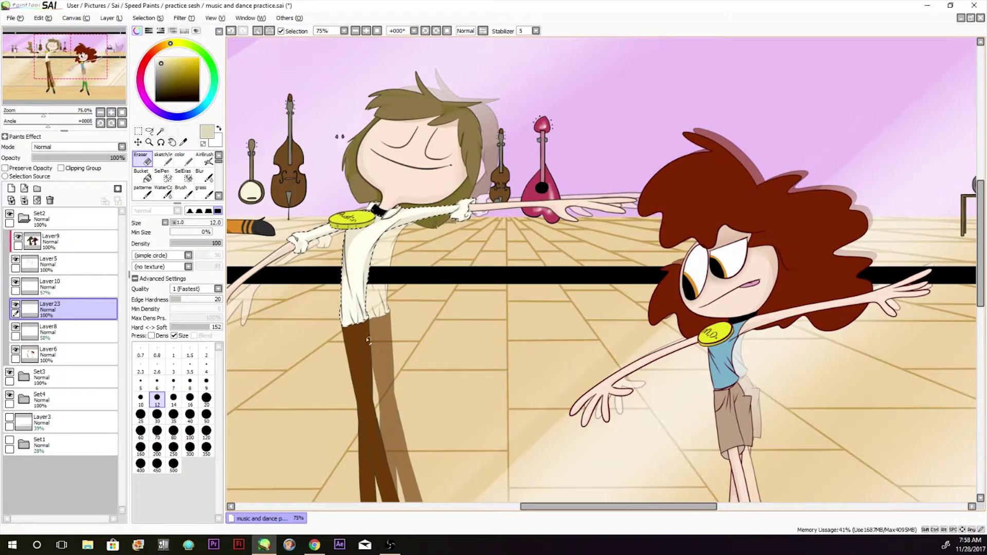
Paint the shirt's fold shadows with the size 9 color brush, soften them with Blur at size 50, and deselect.
click(184, 160)
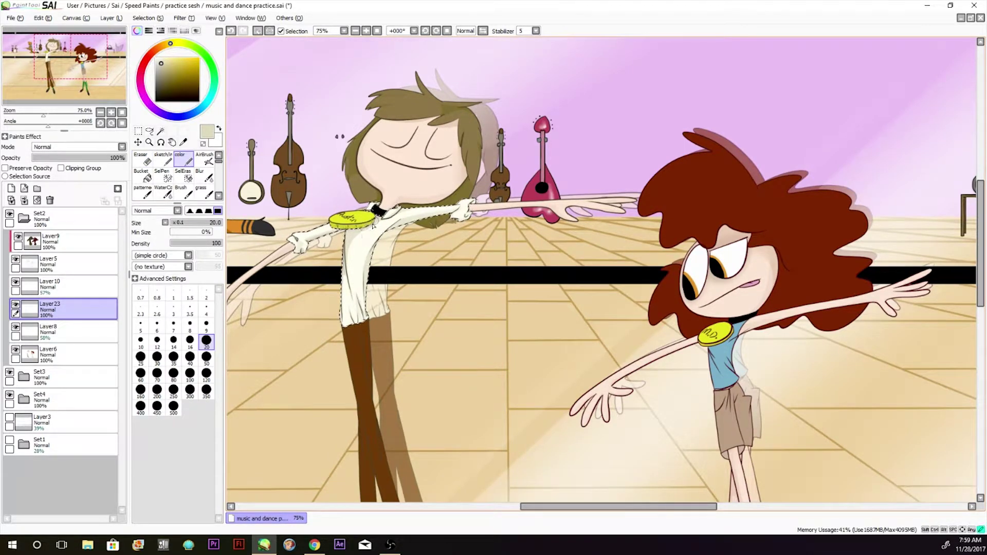
key(bracketleft)
key(bracketleft)
key(bracketleft)
key(bracketleft)
key(bracketleft)
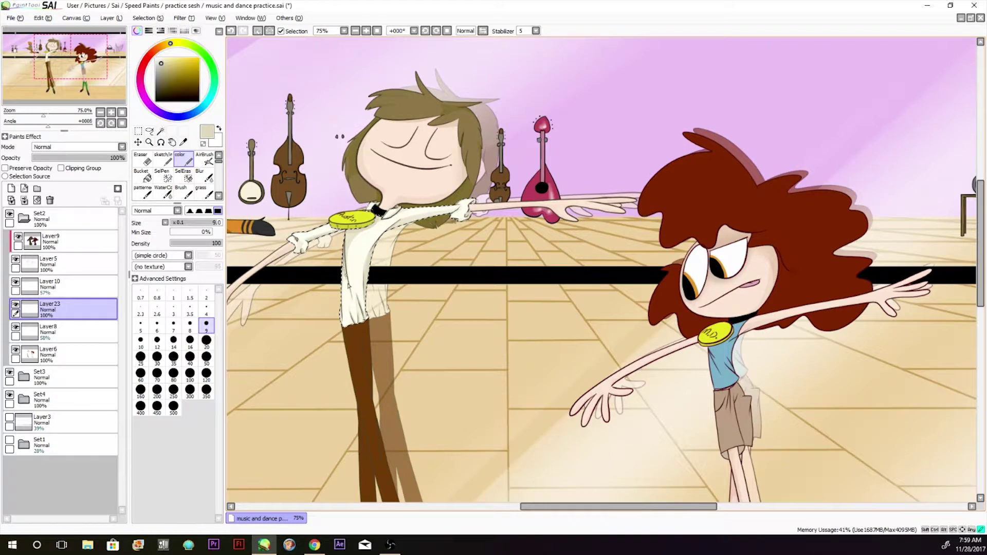
click(204, 176)
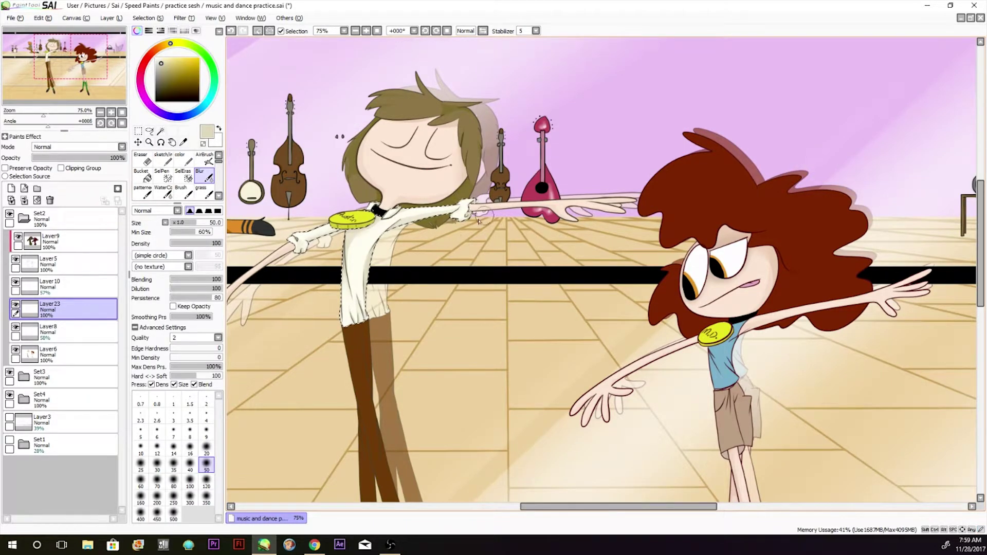
click(147, 18)
click(154, 37)
Select both legs of the tall dancer's trousers on Layer5 with the Magic Wand and refine the selection with SelPen at size 4.
click(50, 262)
click(161, 130)
click(369, 364)
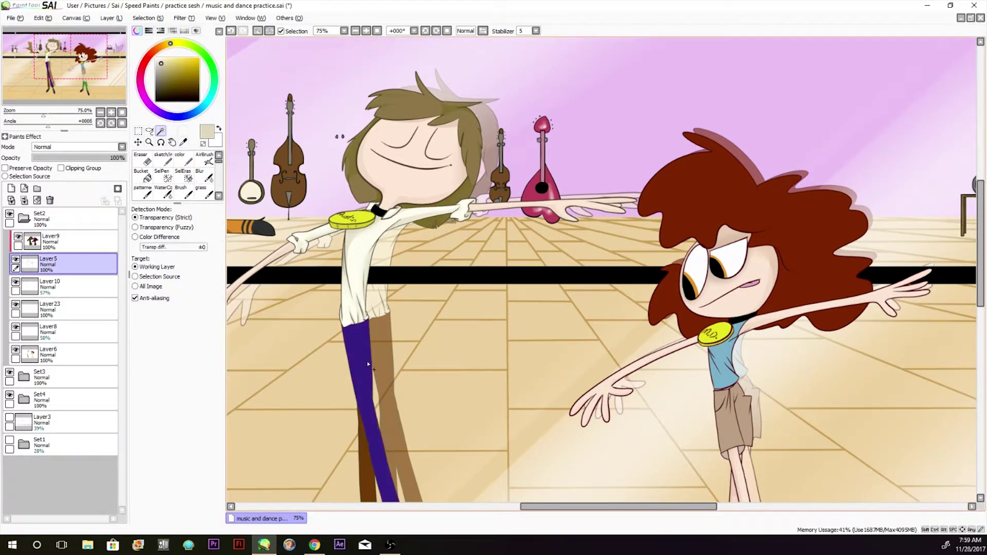
drag(980, 207, 981, 244)
click(372, 398)
click(163, 175)
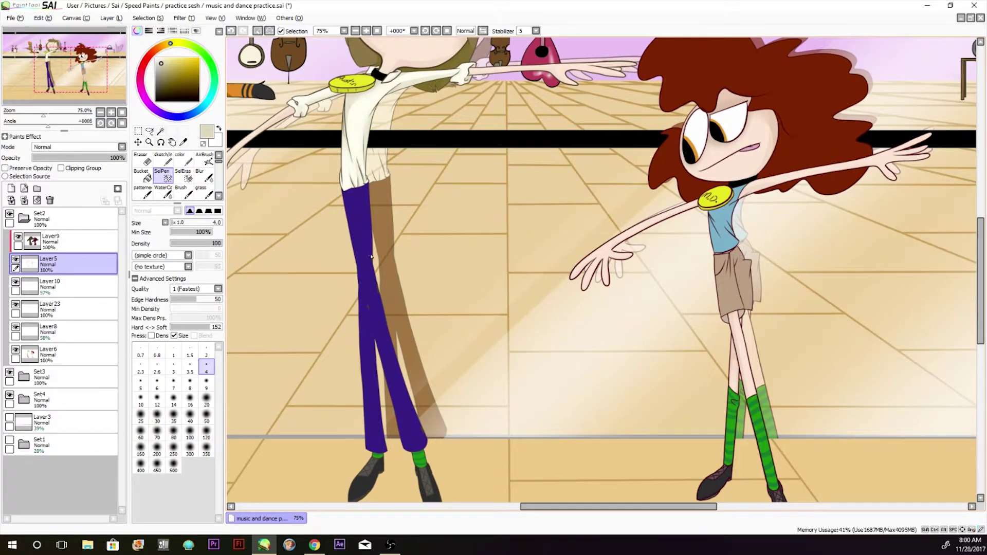
Airbrush a dark reddish brown over the selected trousers on Layer23 at size 350.
click(50, 308)
click(184, 142)
click(360, 232)
click(178, 88)
click(204, 159)
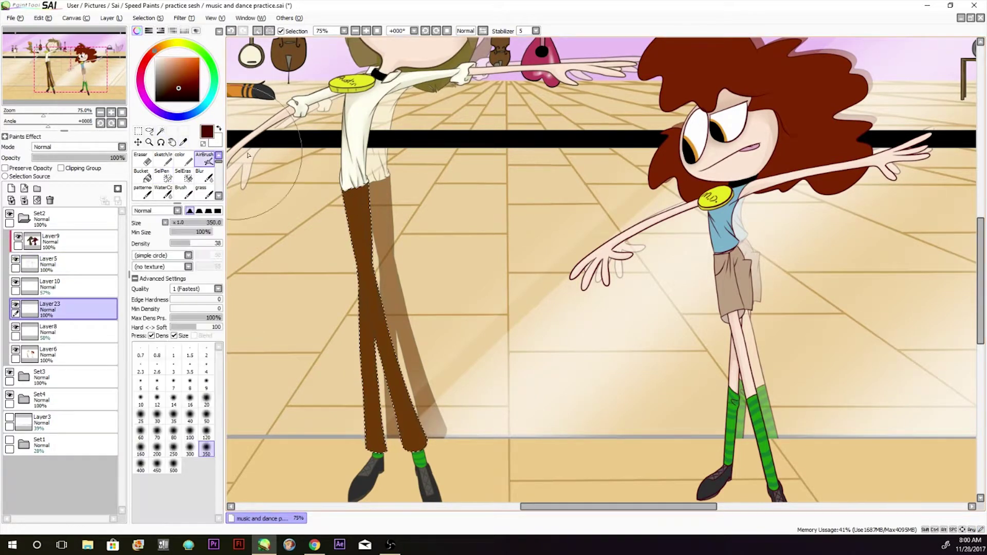
Erase the dark brown from the lit parts of both trouser legs, using eraser sizes 20, 9 and 12.
click(143, 159)
mouse_move(366, 304)
mouse_down()
mouse_move(363, 247)
mouse_move(379, 325)
mouse_move(358, 192)
mouse_move(361, 262)
mouse_move(374, 303)
mouse_move(382, 276)
mouse_move(412, 411)
mouse_move(406, 456)
mouse_up()
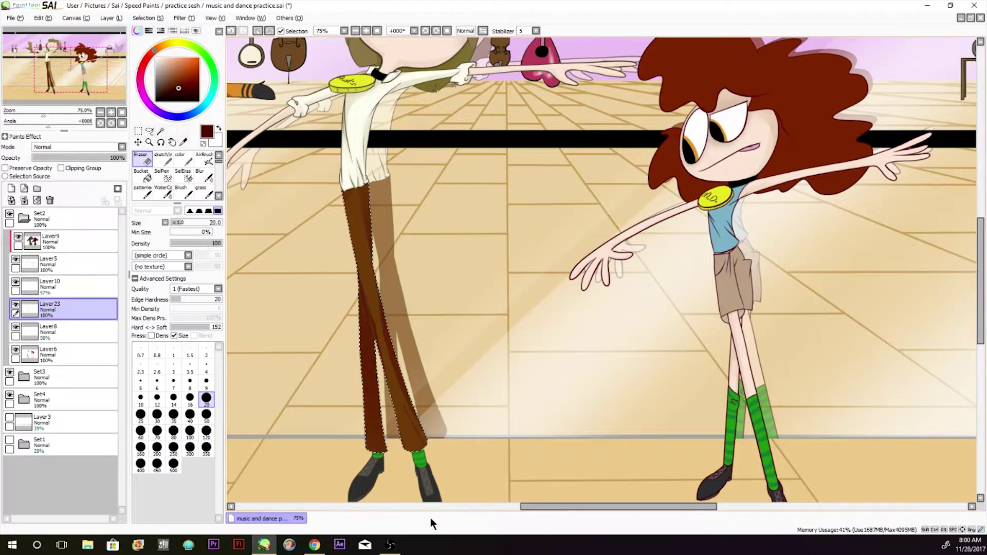
click(206, 381)
click(206, 397)
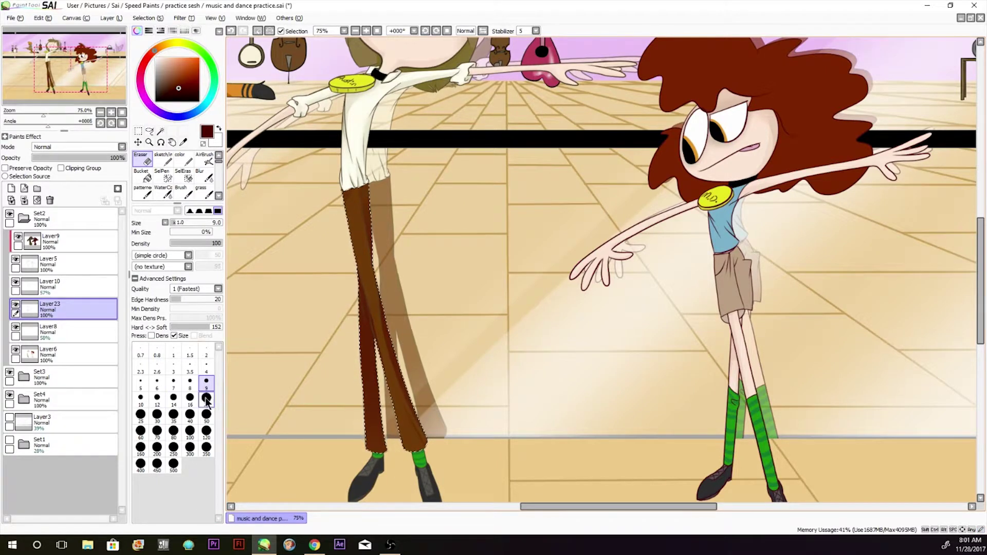
click(206, 381)
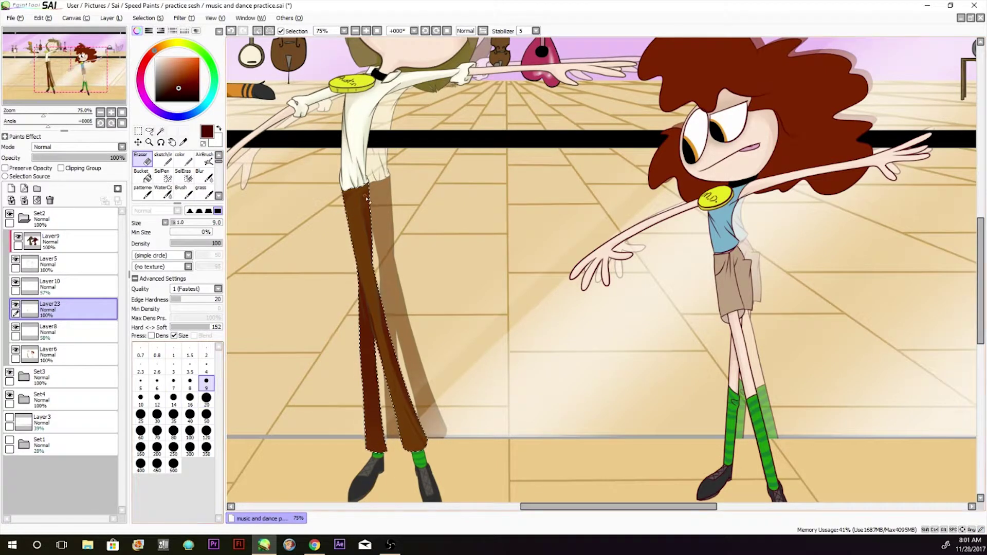
click(157, 398)
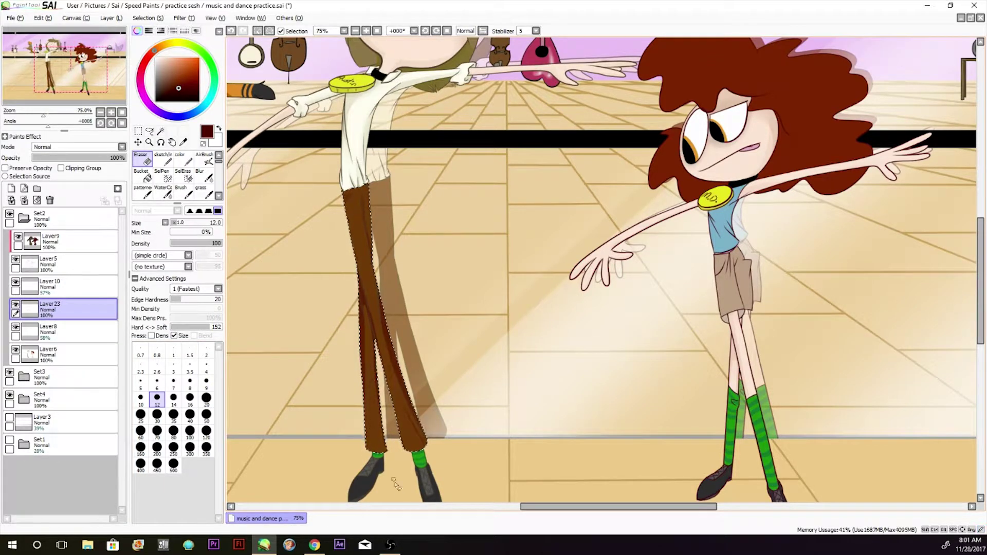
Paint a deeper shadow along the rear trouser leg on Layer10 with the size 9 color brush.
click(66, 287)
click(185, 160)
click(49, 262)
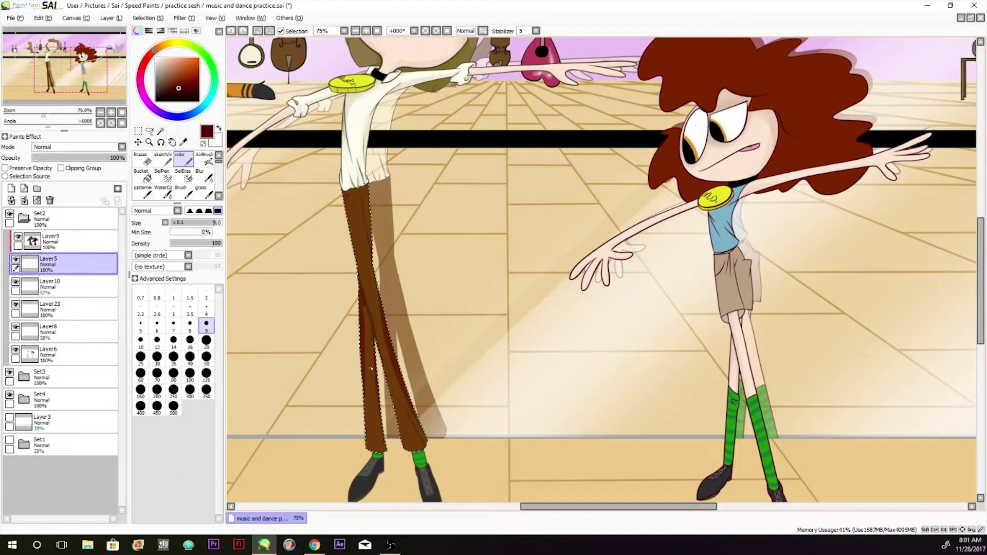
click(49, 286)
drag(372, 367, 378, 412)
Soften the trouser shading on Layer10 and Layer23 with the Blur brush at sizes 20 and 50.
click(204, 176)
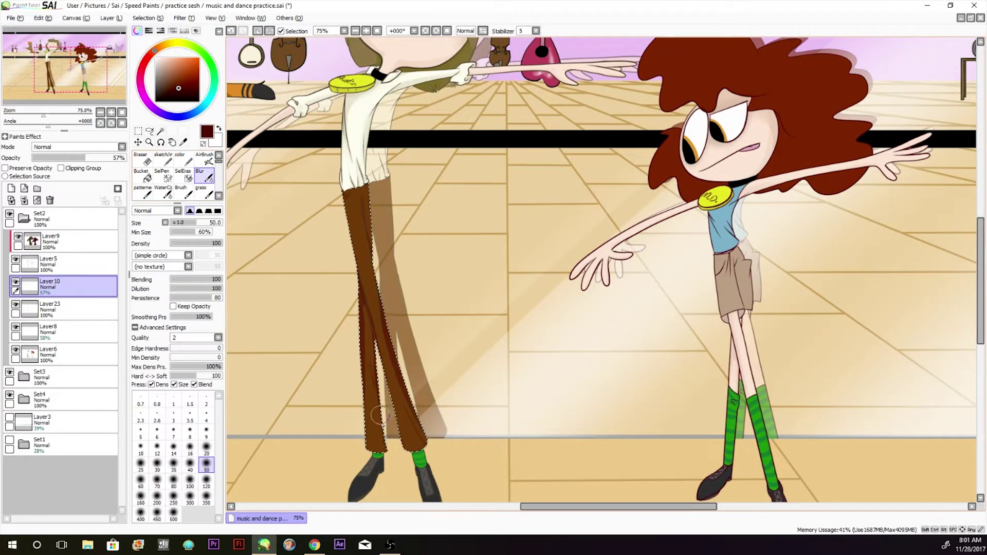
click(206, 449)
click(50, 307)
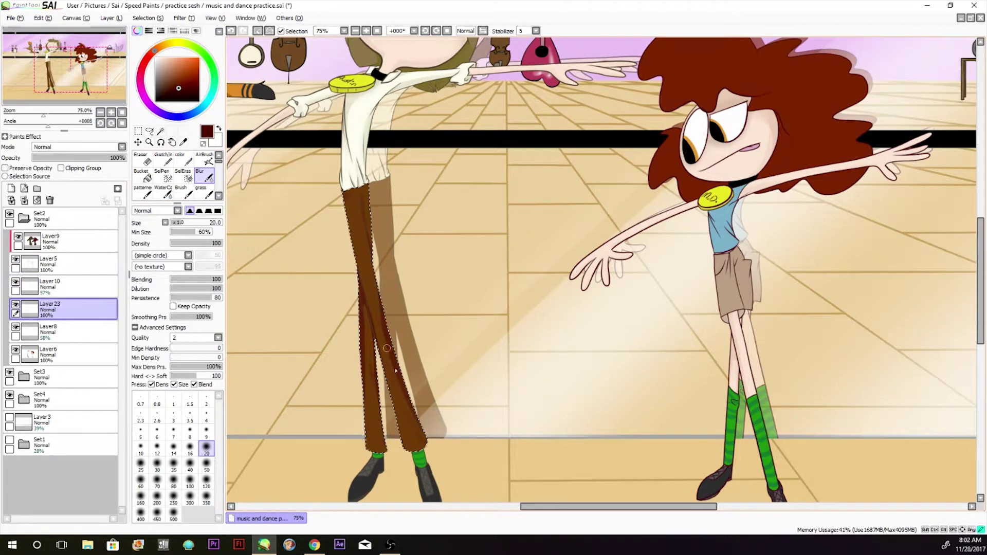
click(206, 466)
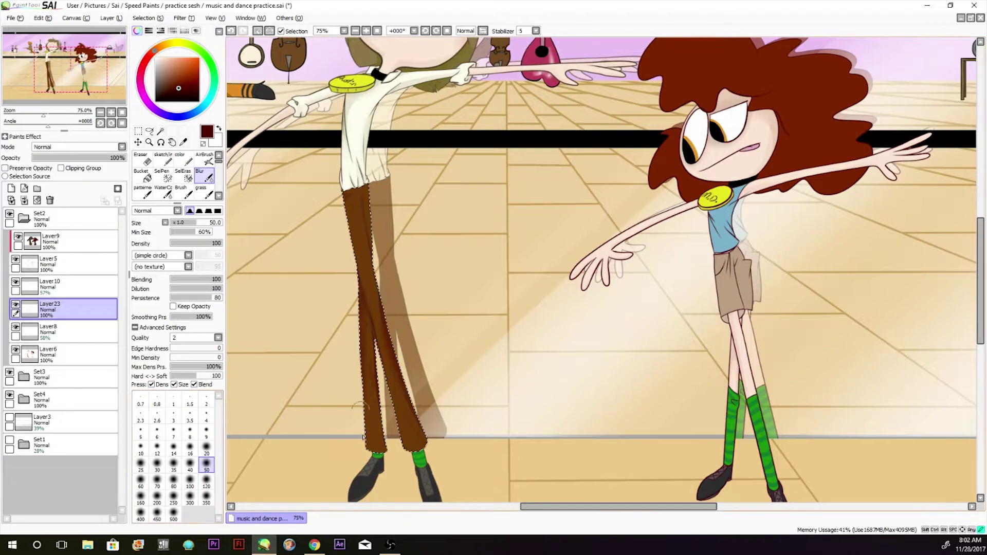
drag(371, 293, 434, 479)
Select the red-haired dancer's shirt on Layer5 with the Magic Wand and refine the selection with SelPen at size 4.
click(67, 264)
click(161, 131)
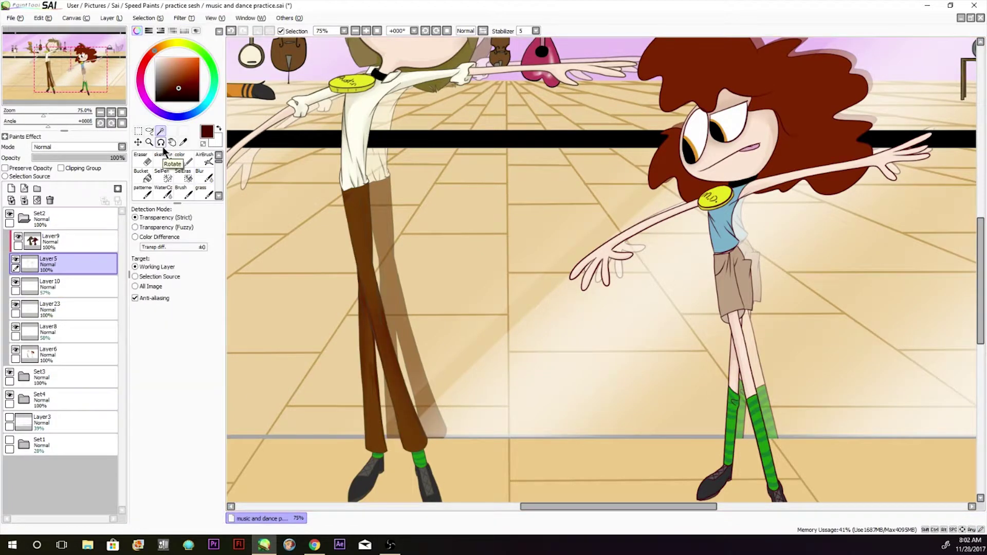
scroll(721, 478, right, 5)
click(547, 216)
key(a)
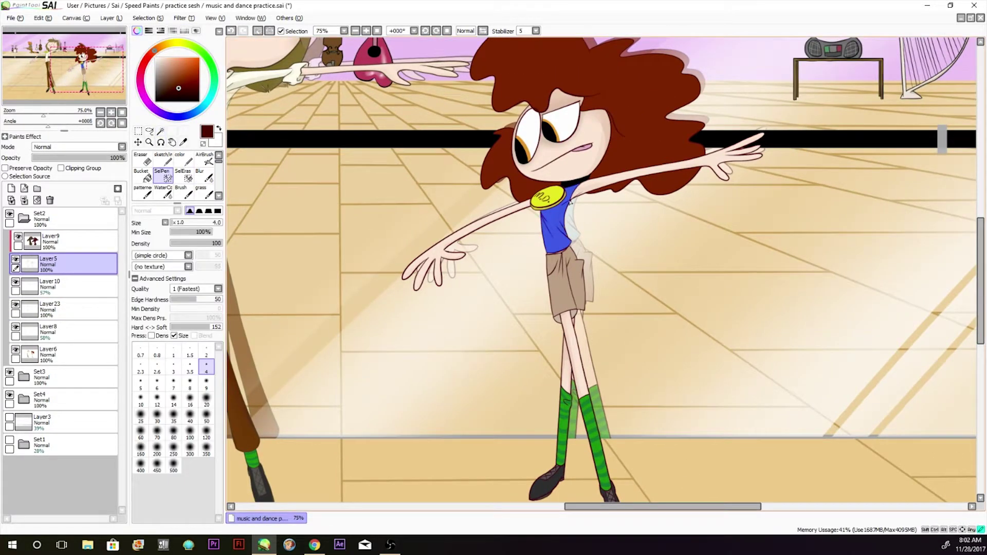
Airbrush a darker blue over the selected shirt on Layer23 at size 350 and erase the lit parts with the size 12 eraser.
click(72, 309)
click(183, 142)
click(556, 226)
click(173, 72)
click(198, 111)
click(205, 159)
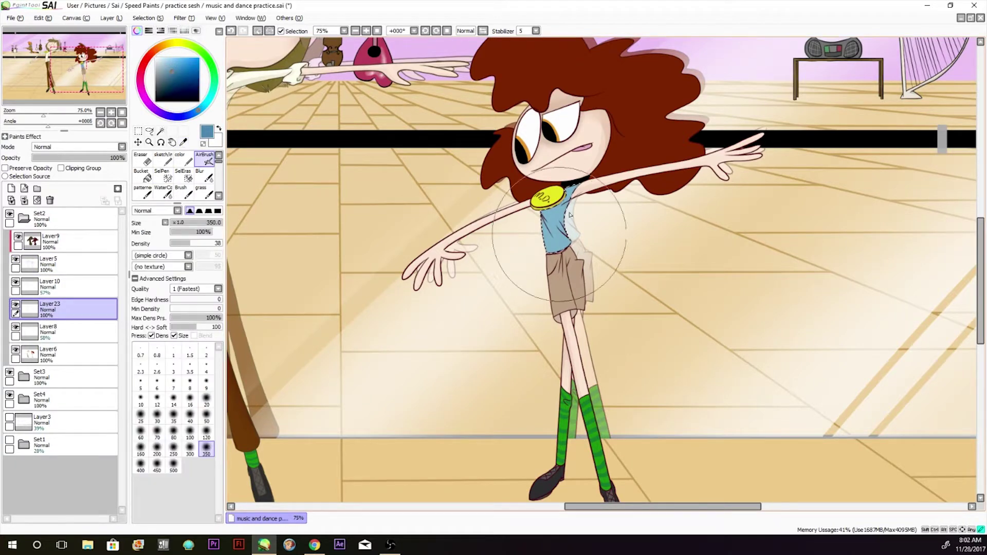
click(143, 160)
mouse_move(573, 188)
mouse_down()
mouse_move(574, 222)
mouse_move(564, 236)
mouse_move(566, 204)
mouse_up()
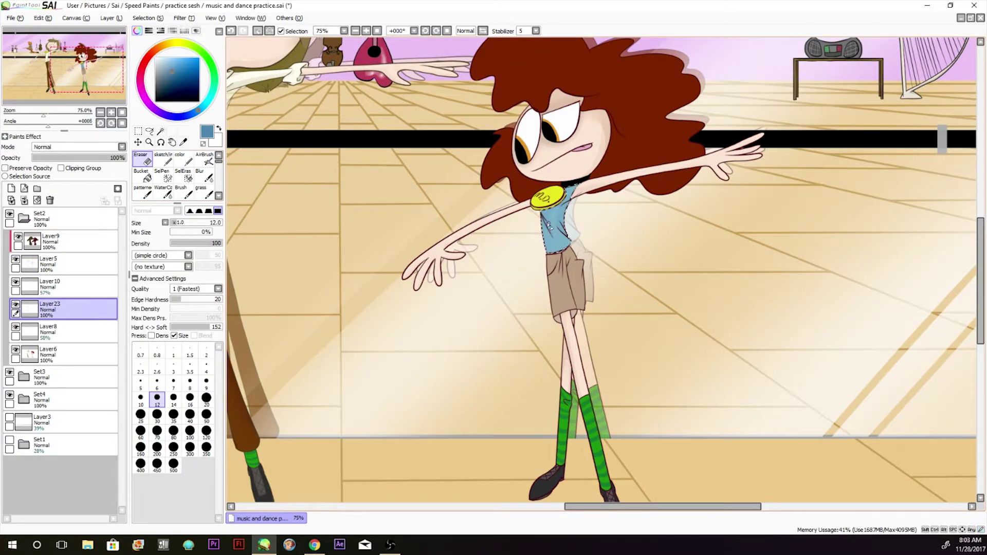
drag(565, 201, 560, 218)
Paint a deeper shirt shadow on Layer10 with the size 12 color brush and soften it with the Blur brush at size 50.
click(72, 287)
click(183, 159)
key(bracketright)
key(bracketright)
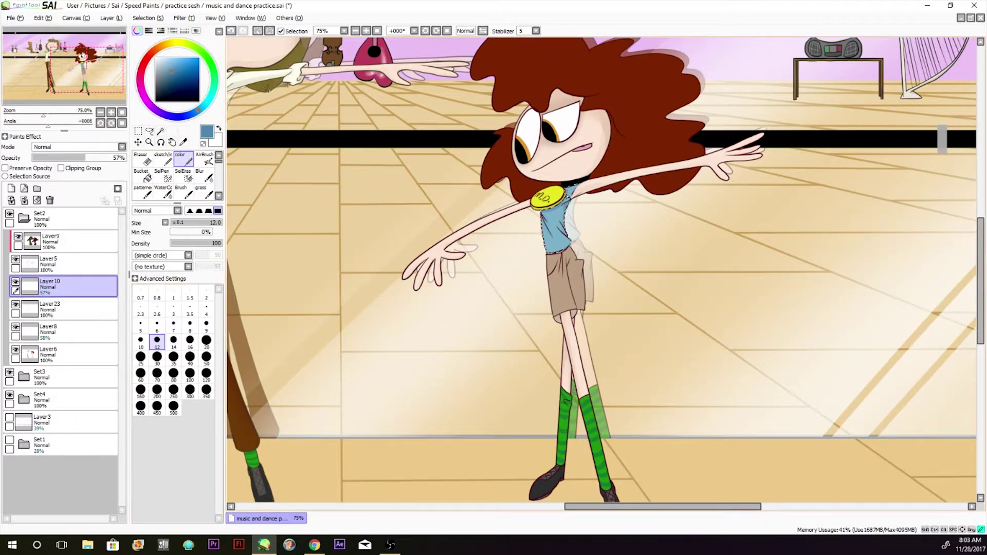
click(204, 176)
click(147, 18)
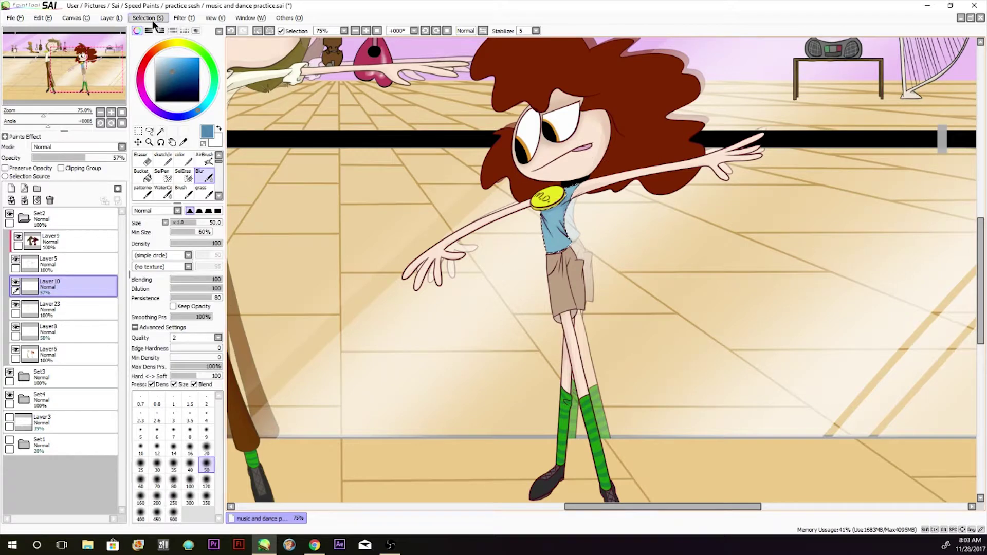
click(154, 30)
Select the red-haired dancer's shorts on Layer5 with the Magic Wand and refine the selection with SelPen at size 4.
click(72, 264)
click(160, 132)
click(579, 265)
key(s)
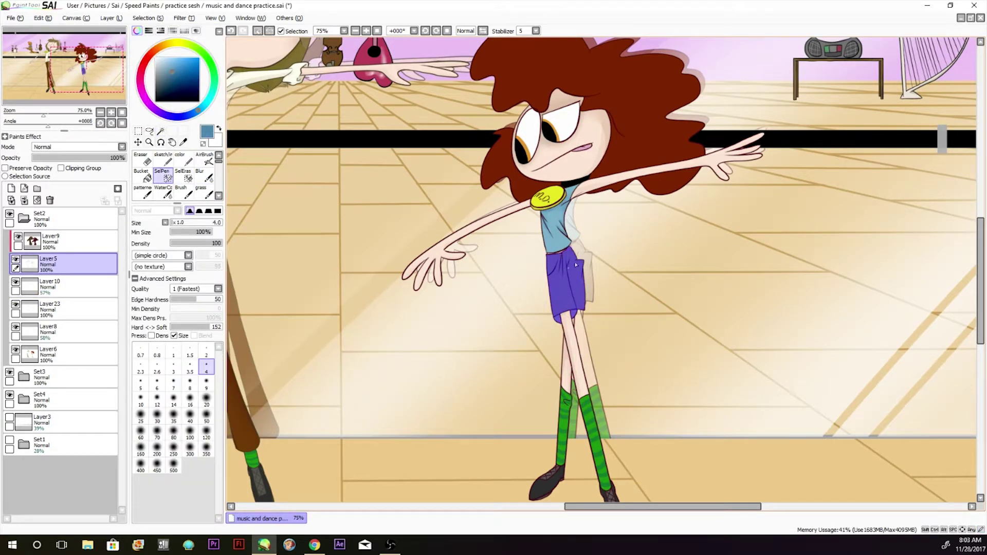
Airbrush a darker brown over the shorts on Layer23 and erase the lit parts with the size 12 eraser.
click(72, 309)
click(184, 142)
click(565, 288)
click(204, 159)
click(143, 159)
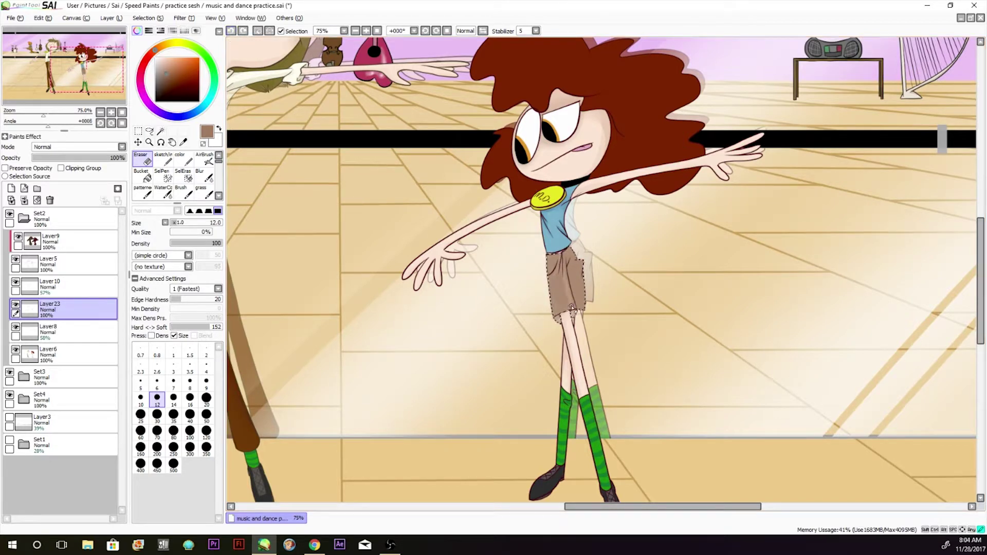
drag(573, 307, 558, 311)
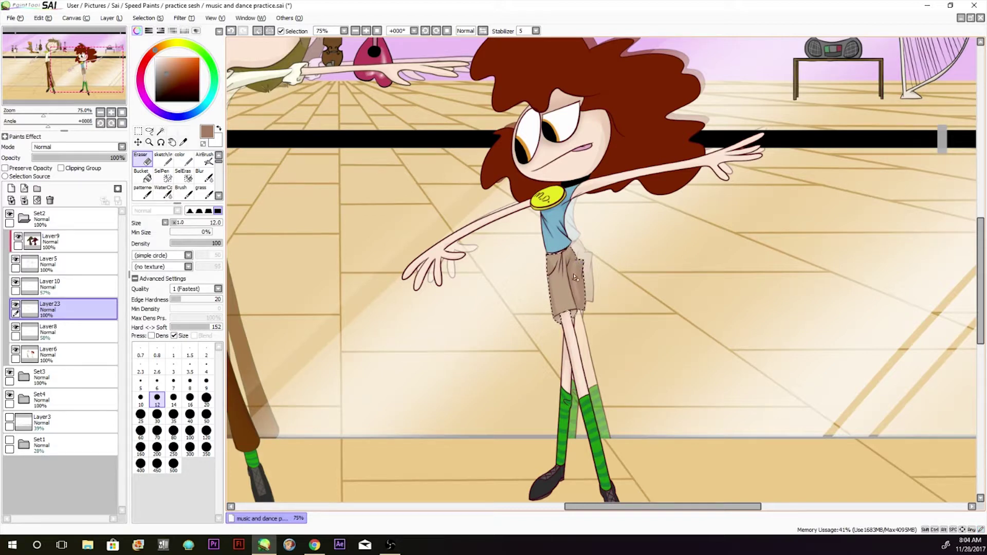
Blur the shorts' shading on Layer23 at size 50, and add a deeper, softened shadow on Layer10.
click(205, 176)
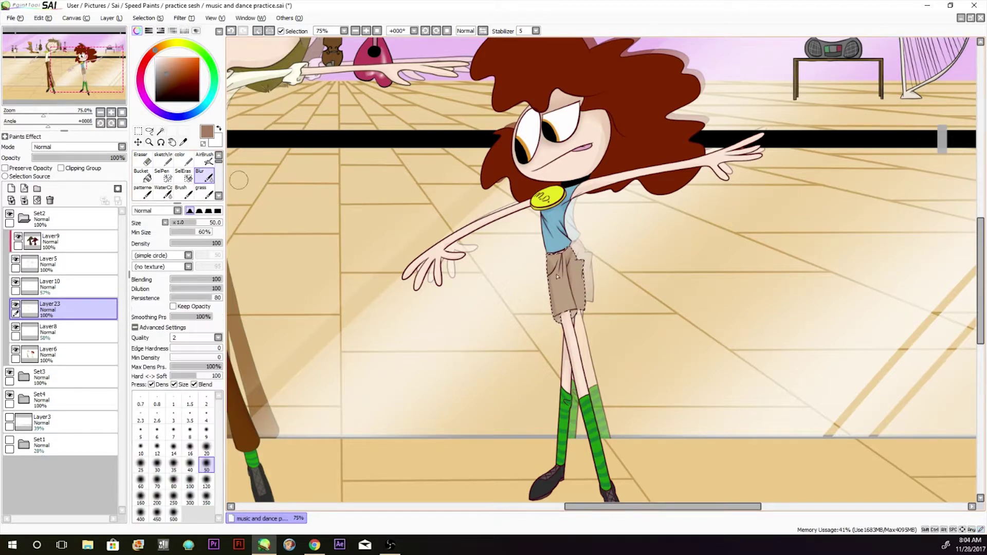
click(77, 286)
click(184, 161)
click(205, 176)
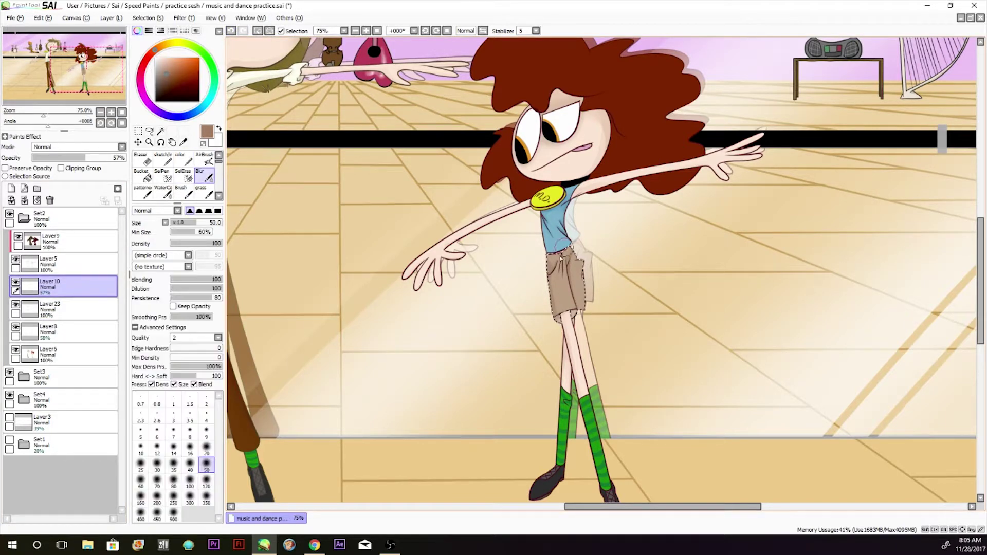
click(314, 545)
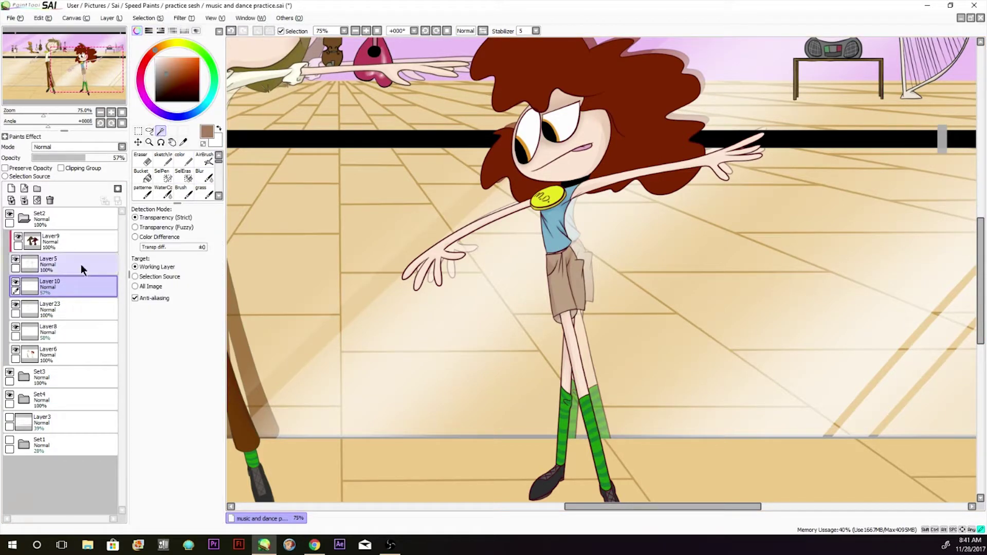
Select all sections of the red-haired dancer's hair on Layer5 with the Magic Wand and refine the selection with SelPen.
click(81, 264)
drag(982, 242, 982, 218)
click(637, 170)
click(665, 269)
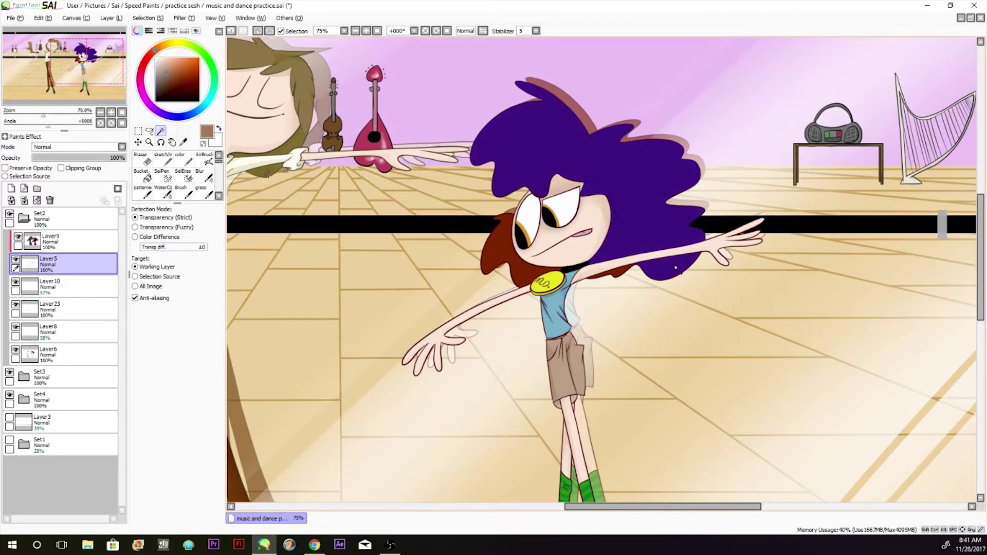
click(622, 272)
click(497, 249)
click(164, 176)
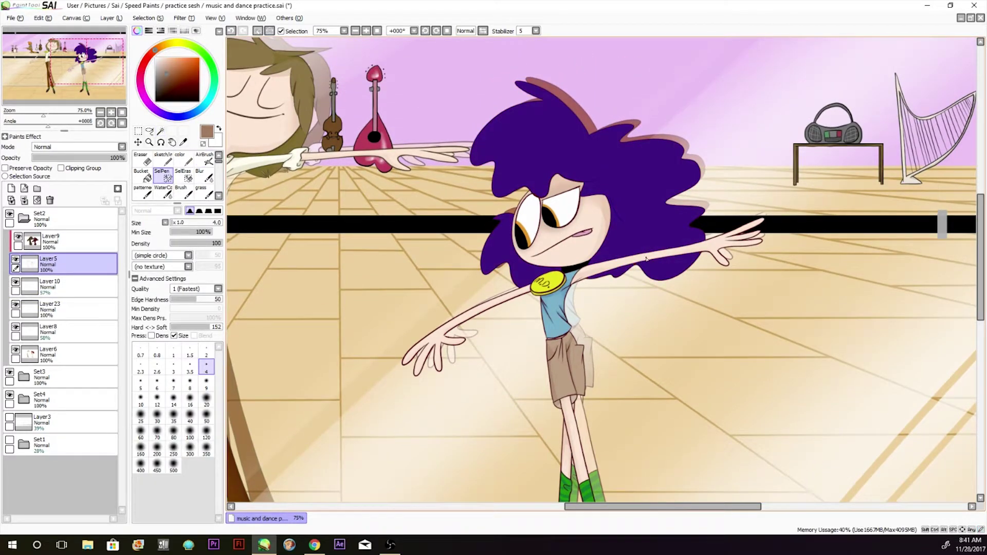
key(bracketleft)
key(bracketleft)
key(bracketleft)
key(bracketleft)
key(bracketleft)
Draw thin dark red strands throughout the selected hair on a new layer above Layer8, using the size 2 color brush.
click(92, 319)
click(183, 143)
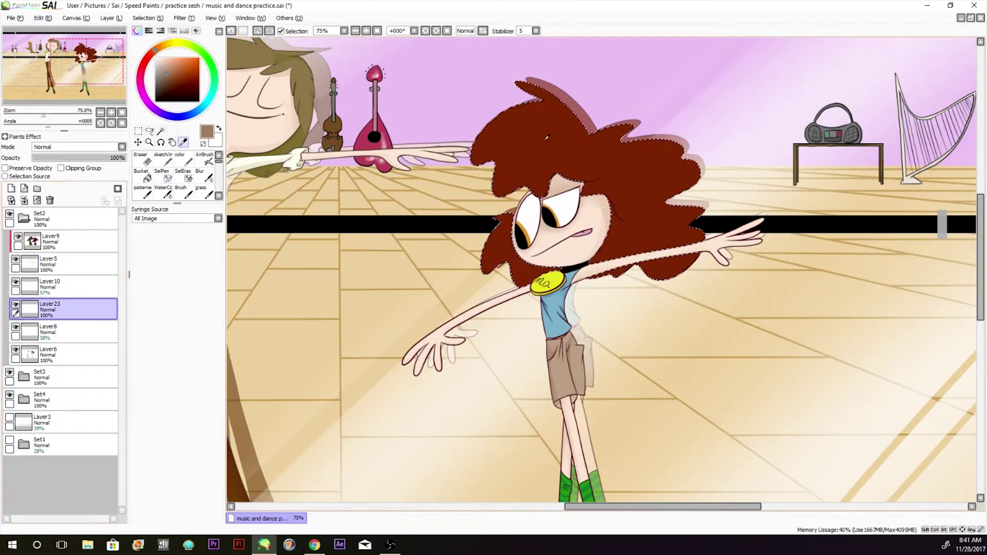
click(519, 149)
click(182, 87)
click(77, 331)
click(11, 188)
click(183, 160)
click(206, 310)
key(bracketleft)
key(bracketleft)
key(bracketleft)
key(bracketleft)
key(bracketleft)
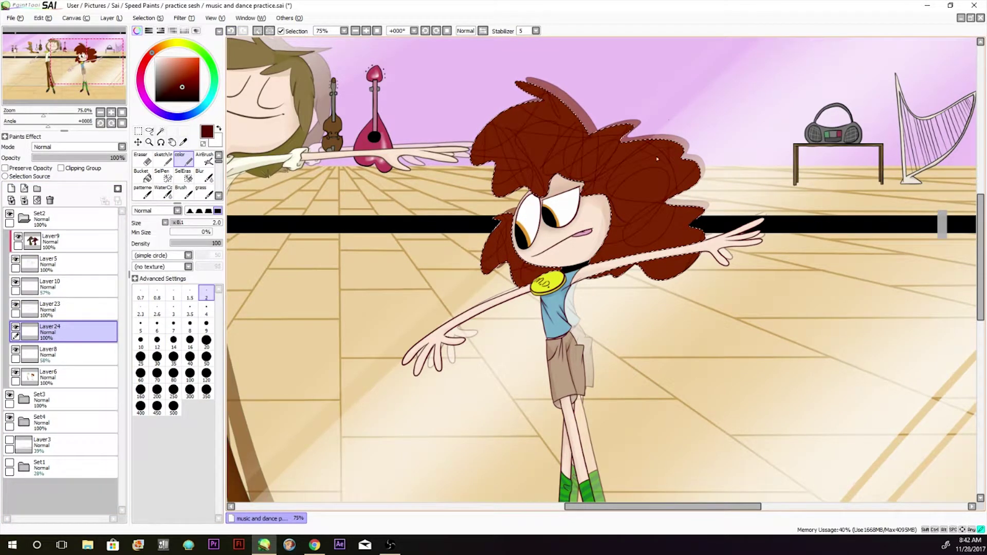
Draw lighter reddish-brown hair strands on another new layer and merge it down into the dark strand layer.
click(11, 189)
click(174, 72)
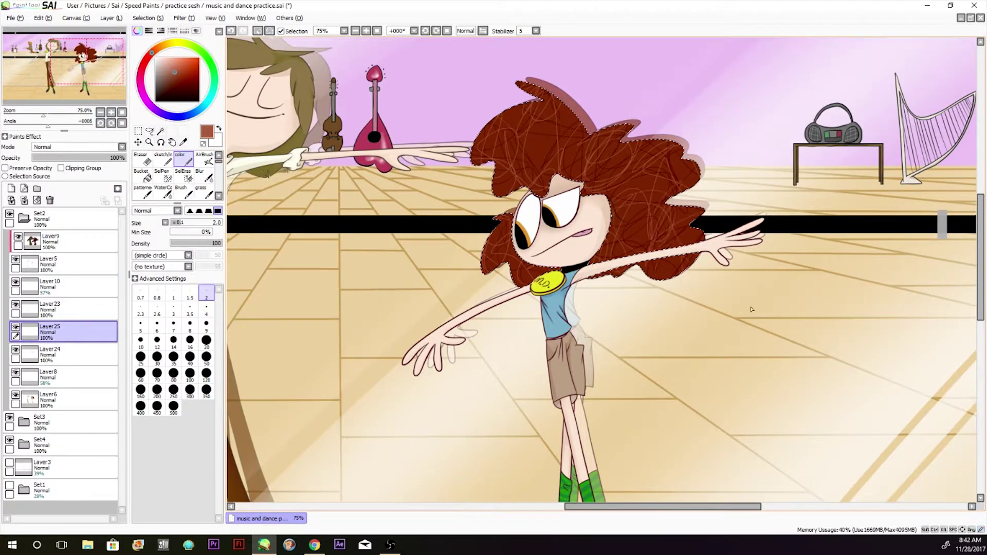
click(25, 200)
Airbrush a dark red sampled and darkened from the hair color over the whole hair selection on Layer23.
click(77, 310)
click(183, 143)
click(504, 154)
click(181, 87)
click(205, 160)
drag(491, 241, 708, 238)
Erase the dark red from the lit hair sections on Layer23 with eraser sizes 20, 9 and 4, undoing the last stroke.
key(e)
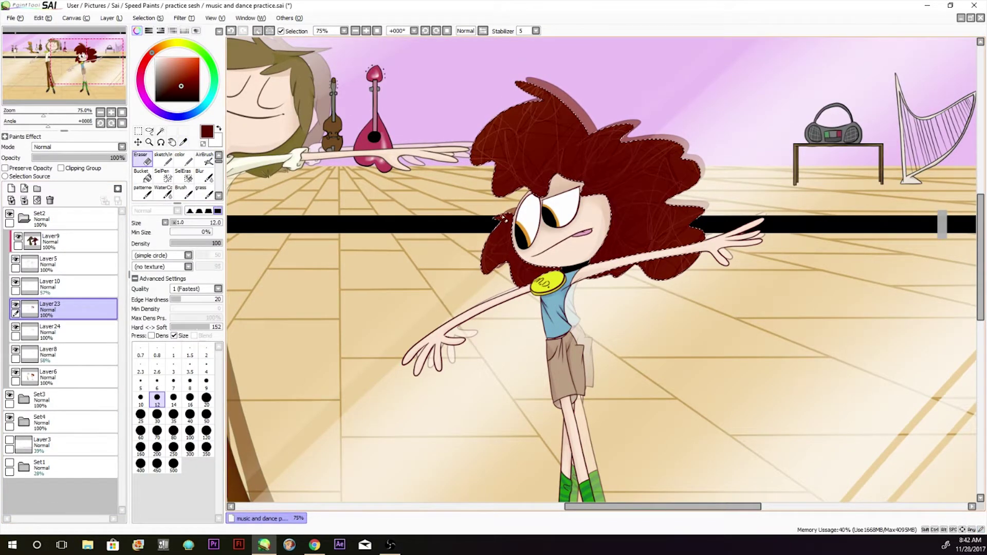
click(206, 400)
drag(506, 229, 484, 260)
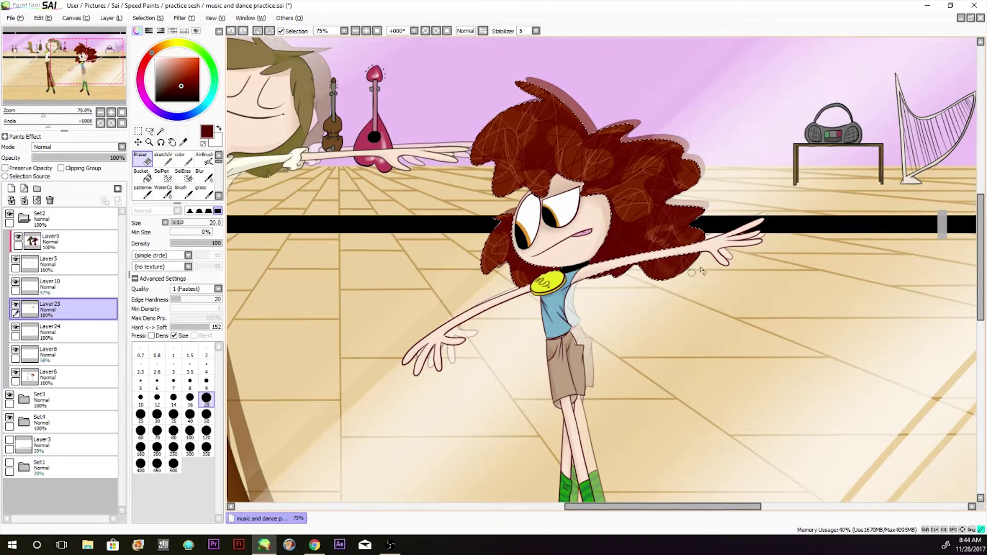
click(206, 383)
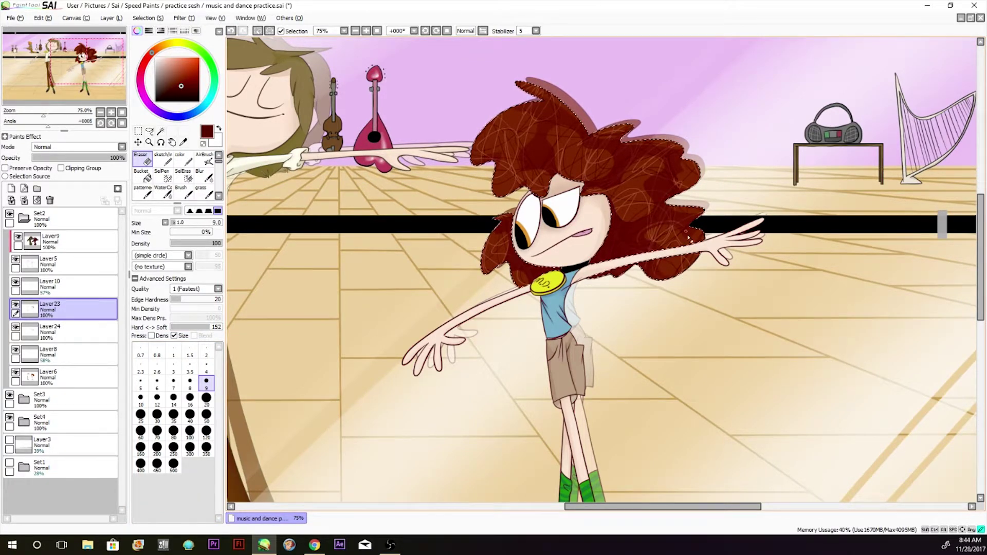
drag(642, 246, 660, 272)
key(bracketleft)
key(bracketleft)
key(bracketleft)
key(bracketleft)
key(bracketleft)
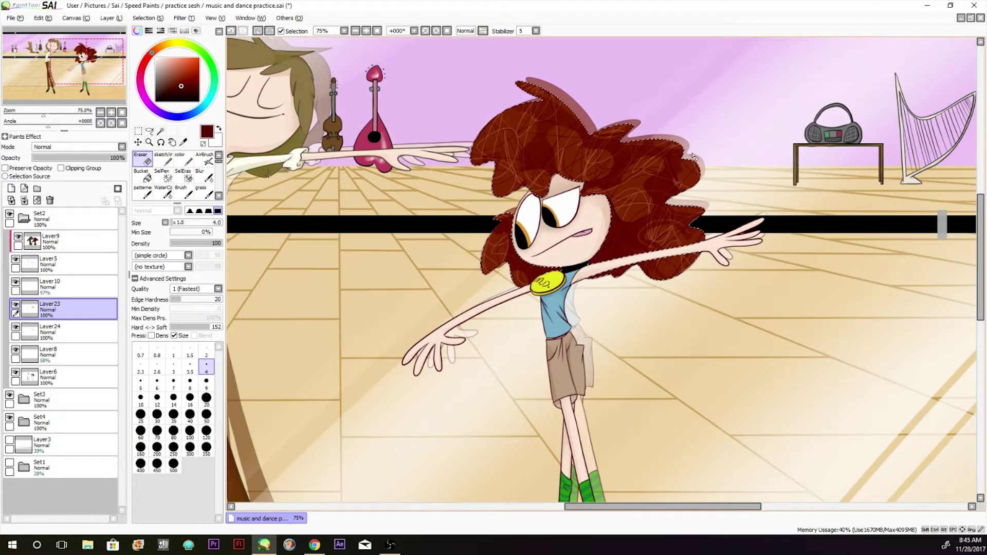
key(ctrl+z)
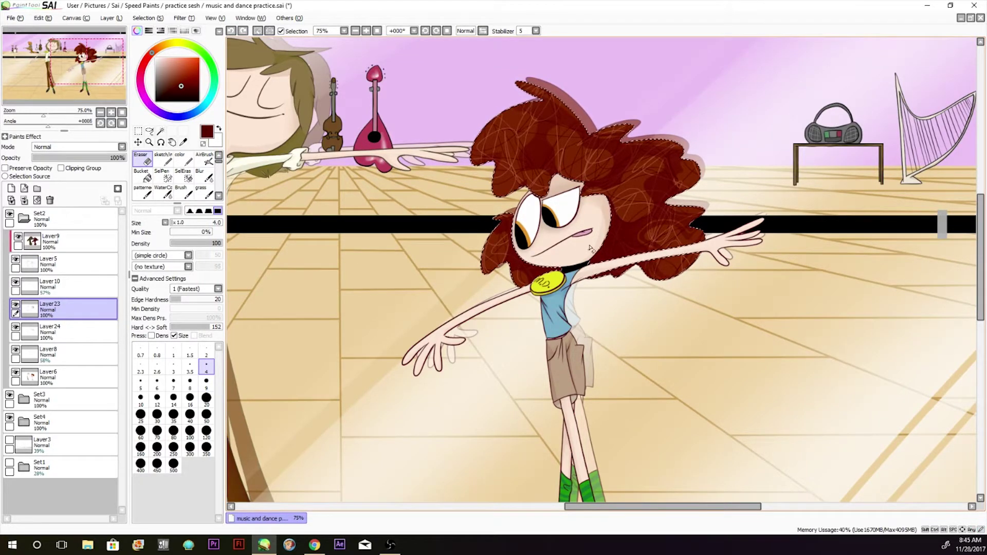
Paint deeper hair shadows on Layer10 with the size 20 color brush and soften them with the Blur brush at size 50.
click(70, 286)
click(183, 158)
click(206, 342)
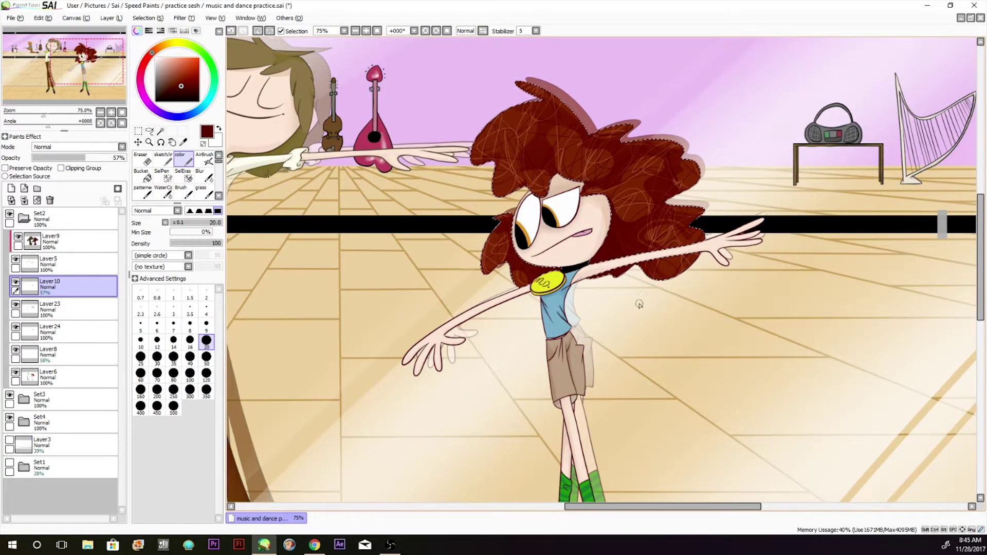
key(b)
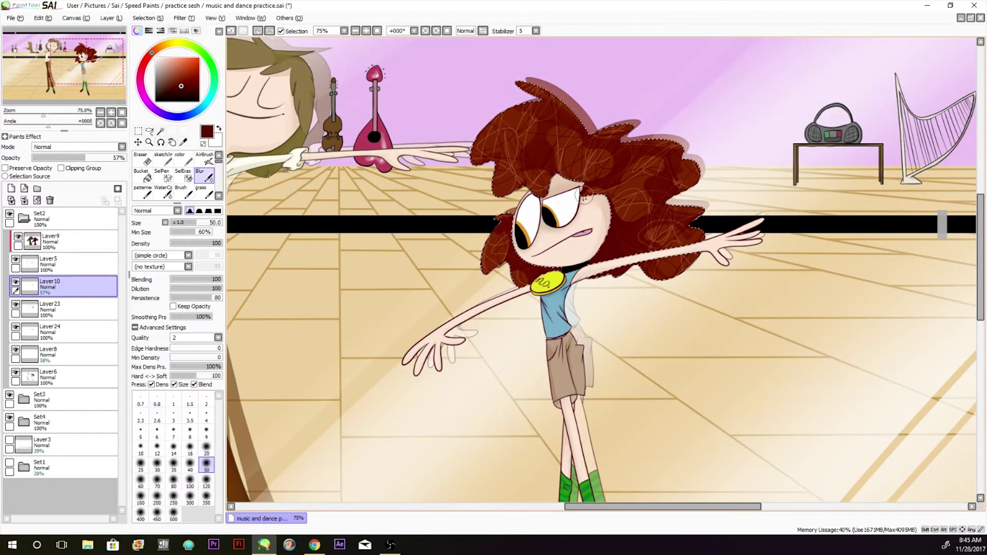
Select the red-haired dancer's eyes on Layer5, shade them light gray on Layer24, and erase the lit parts with the size 20 eraser.
click(161, 131)
click(82, 333)
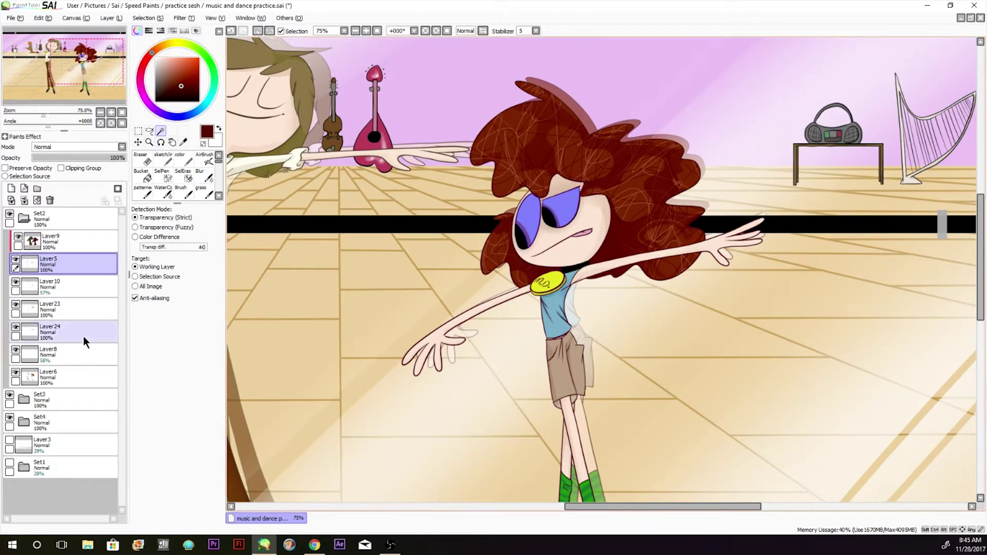
key(e)
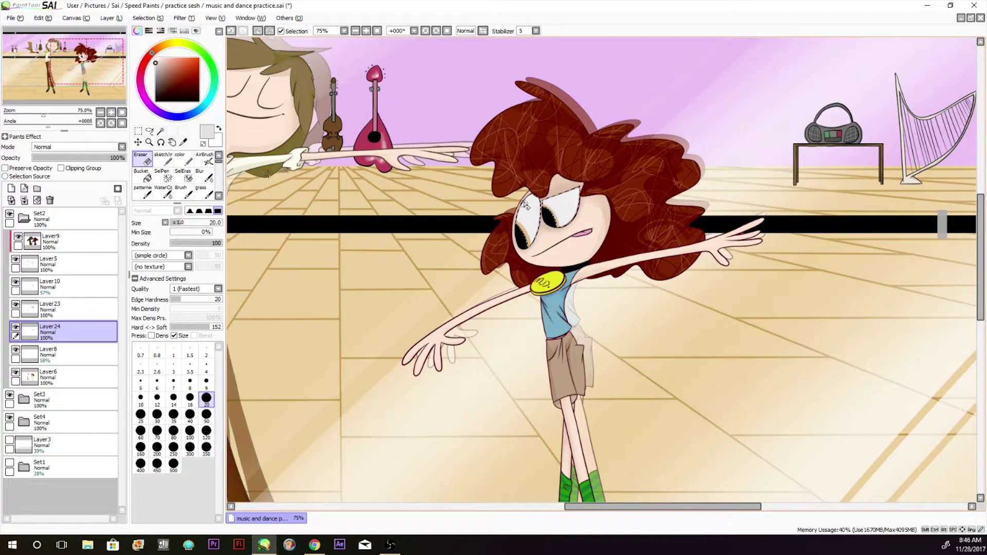
mouse_move(521, 214)
mouse_down()
mouse_move(557, 218)
mouse_move(576, 212)
mouse_up()
key(b)
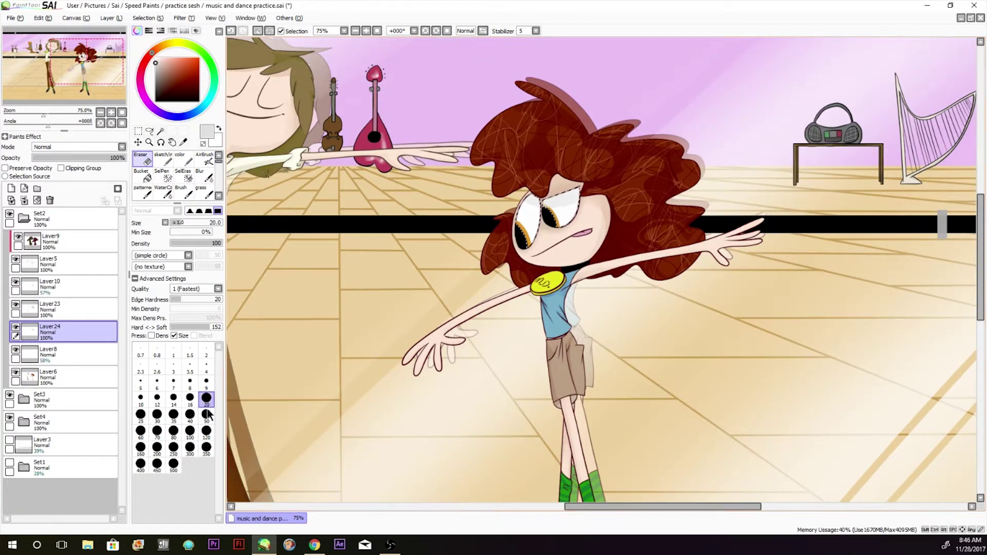
click(148, 18)
click(150, 29)
Select both dancers' yellow medallions on Layer5 with the Magic Wand and fill in their lettering with SelPen at size 4.
click(67, 263)
click(160, 132)
click(549, 283)
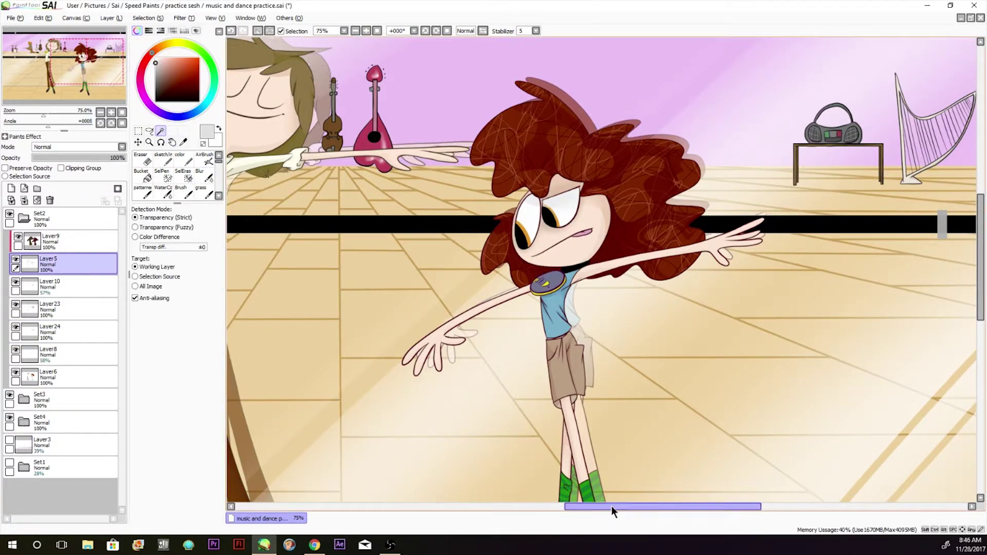
drag(613, 507, 577, 507)
click(318, 169)
click(163, 176)
click(206, 367)
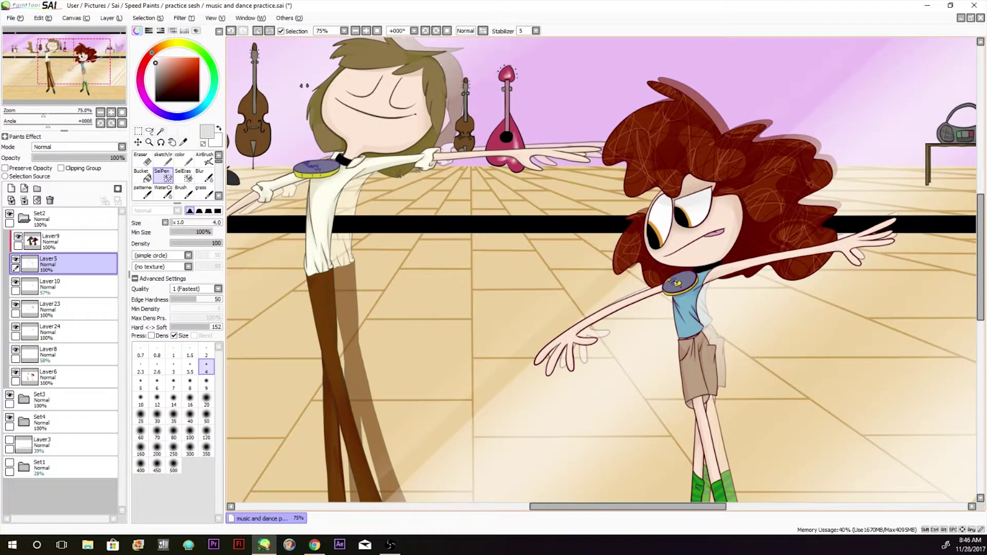
drag(675, 286, 692, 286)
Airbrush pale yellow highlights on both medallions on Layer24 at sizes 20, 12 and 9, and clear the selection.
click(83, 335)
click(183, 142)
click(328, 164)
click(205, 159)
click(206, 400)
click(171, 58)
click(158, 400)
click(206, 384)
click(159, 58)
click(147, 18)
click(149, 29)
Paint darker yellow shading on the medallions on Layer10 with the size 9 color brush.
click(183, 142)
click(324, 175)
click(183, 160)
click(77, 287)
click(206, 326)
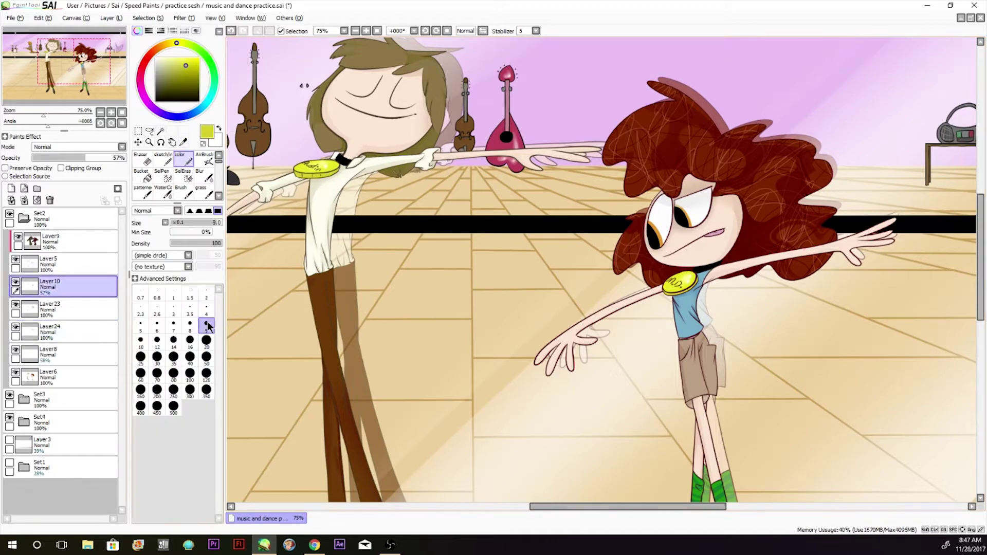
alt+click(327, 177)
Select both dancers' green socks on Layer5 with the Magic Wand and SelPen, and sample the dark green sock color.
click(162, 132)
click(77, 264)
drag(980, 247, 981, 304)
click(343, 338)
click(384, 341)
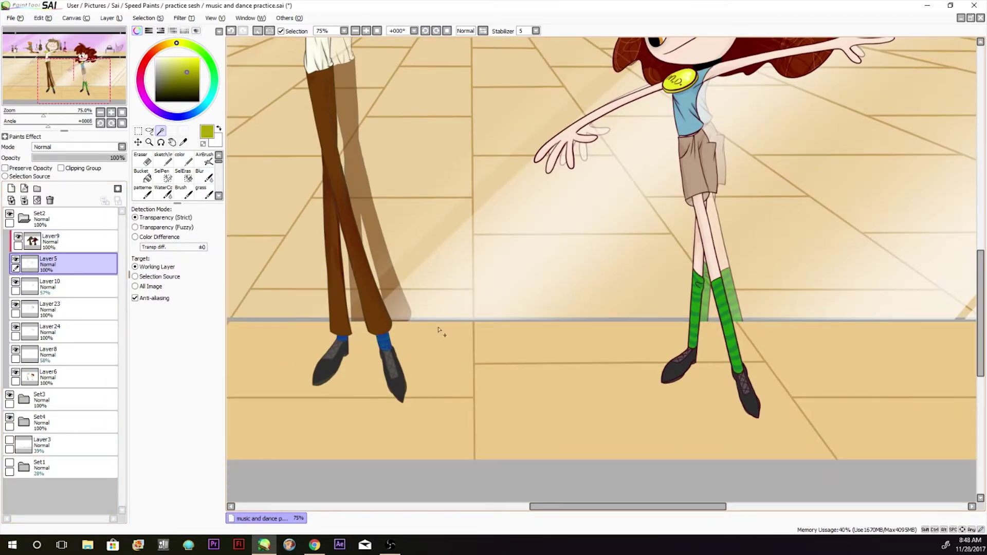
click(694, 318)
click(727, 323)
click(165, 180)
click(183, 143)
click(724, 303)
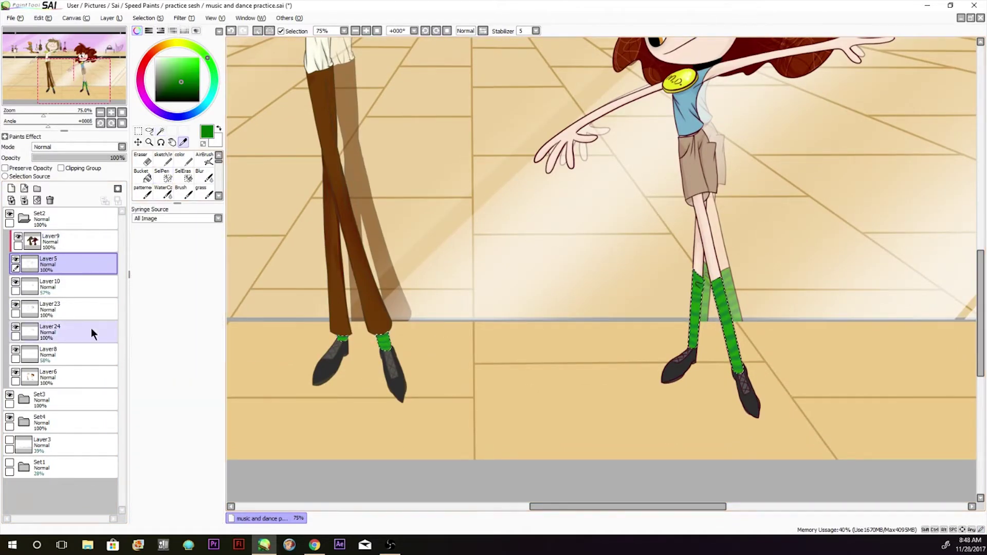
Try to airbrush dark green over the socks on Layer24 and erase the lit parts with the size 20 eraser.
click(92, 333)
click(206, 159)
key(e)
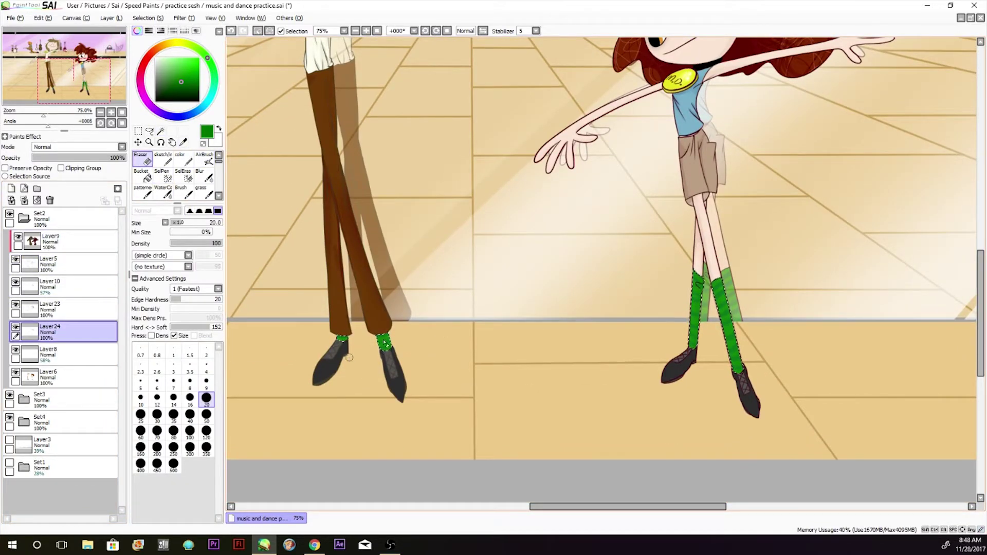
drag(385, 356, 389, 390)
drag(698, 261, 695, 314)
drag(718, 280, 739, 368)
click(184, 160)
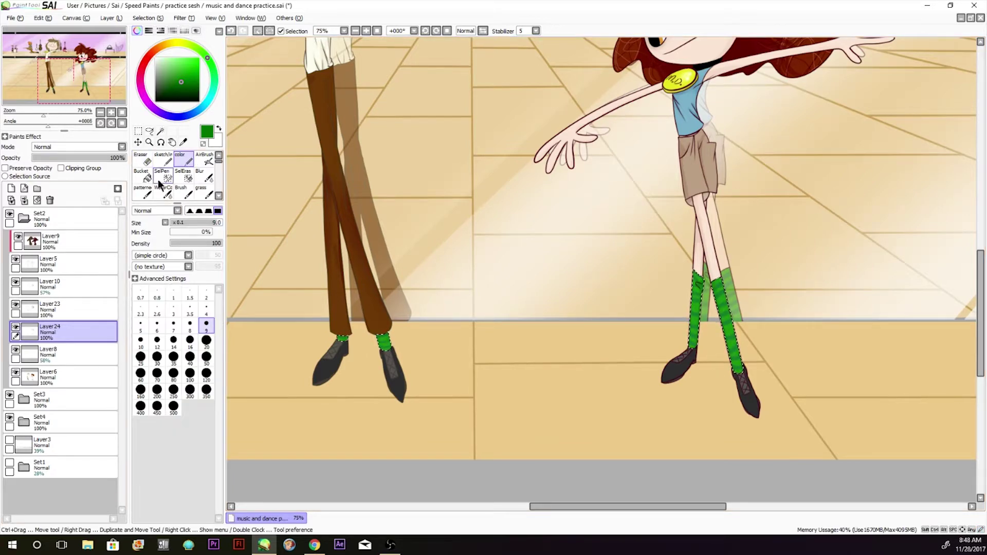
click(233, 30)
Airbrush dark green over the socks on Layer23, erase the lit parts with the size 20 eraser, and clear the selection.
click(26, 309)
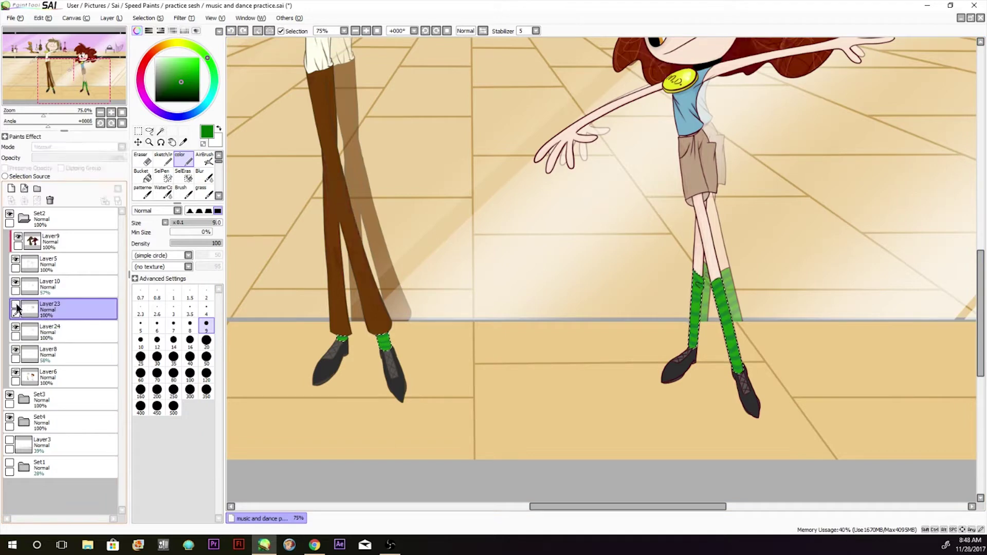
click(204, 159)
drag(385, 331, 385, 325)
key(e)
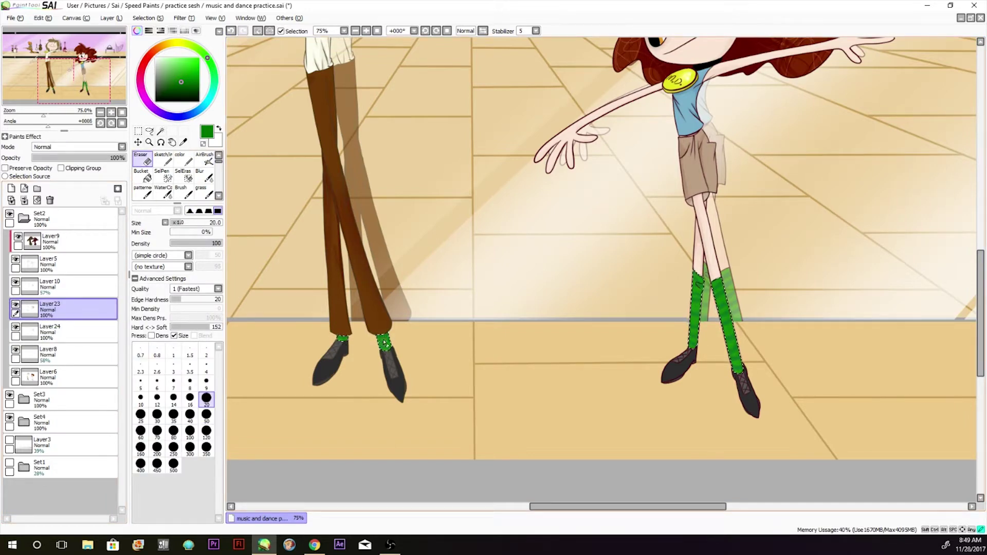
key(b)
click(148, 18)
click(153, 29)
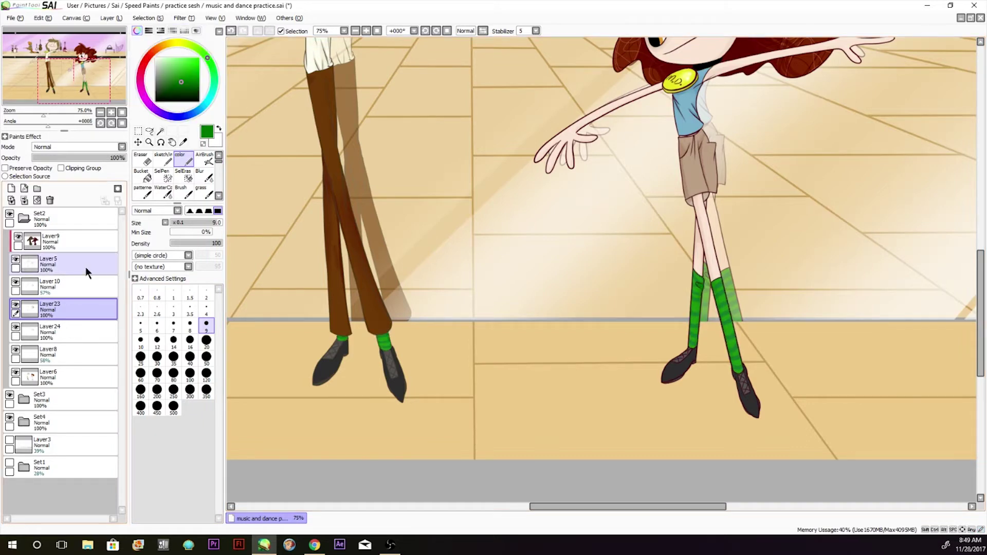
Select both dancers' black shoes on Layer5 with the Magic Wand and SelPen, checking the selection with Layer6 hidden.
click(86, 269)
click(161, 132)
click(329, 368)
click(397, 386)
click(676, 372)
click(754, 408)
click(15, 372)
click(163, 175)
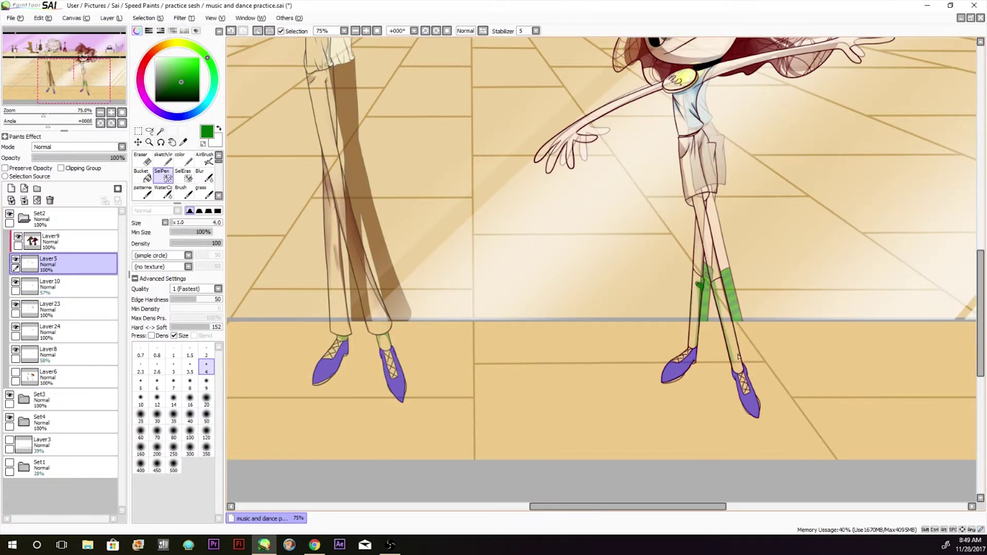
click(16, 373)
Airbrush dark gray sampled from the shoes over all four shoes on Layer23 at sizes 50 and 20, and clear the selection.
click(86, 308)
click(184, 142)
click(332, 369)
click(156, 88)
click(205, 159)
drag(333, 359, 320, 375)
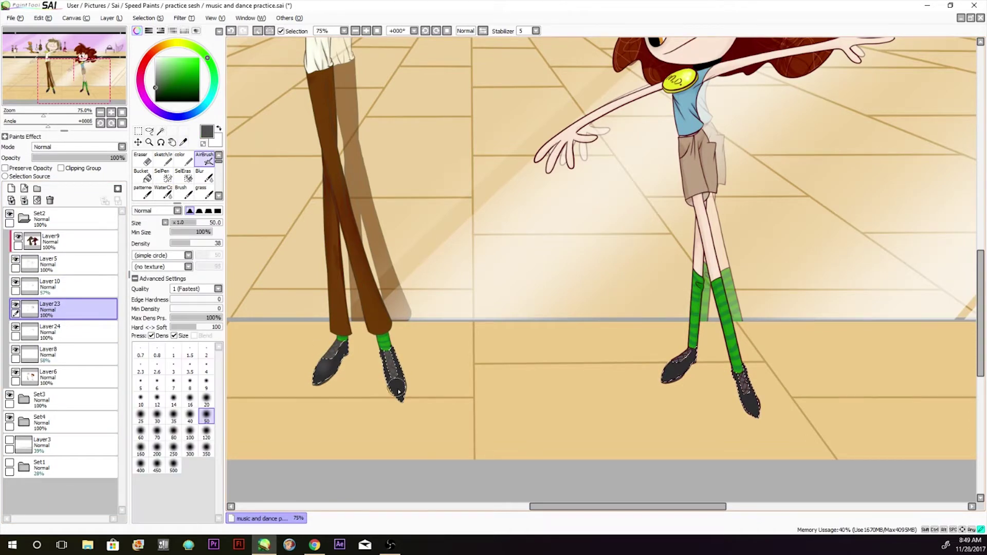
key(bracketleft)
key(bracketleft)
key(bracketleft)
key(bracketleft)
key(bracketleft)
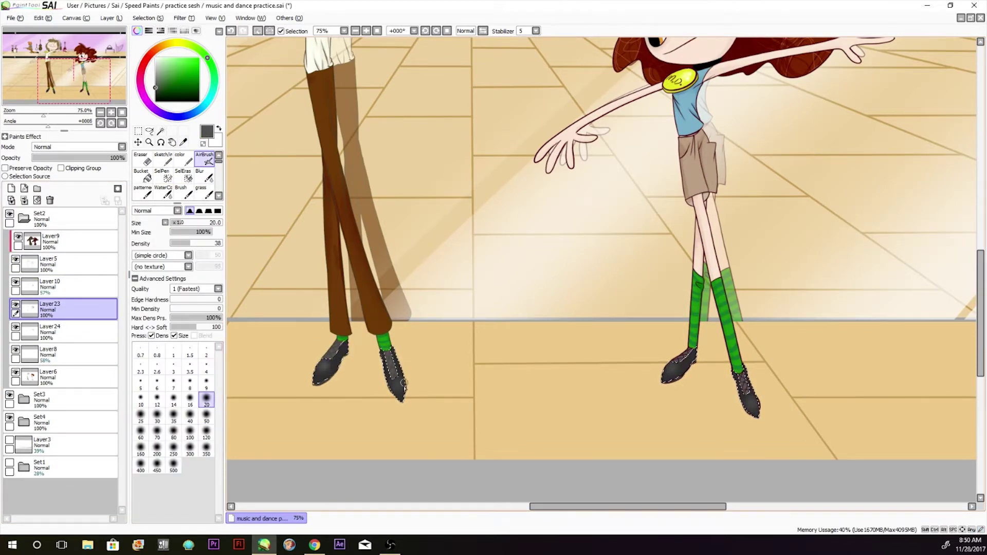
key(ctrl+d)
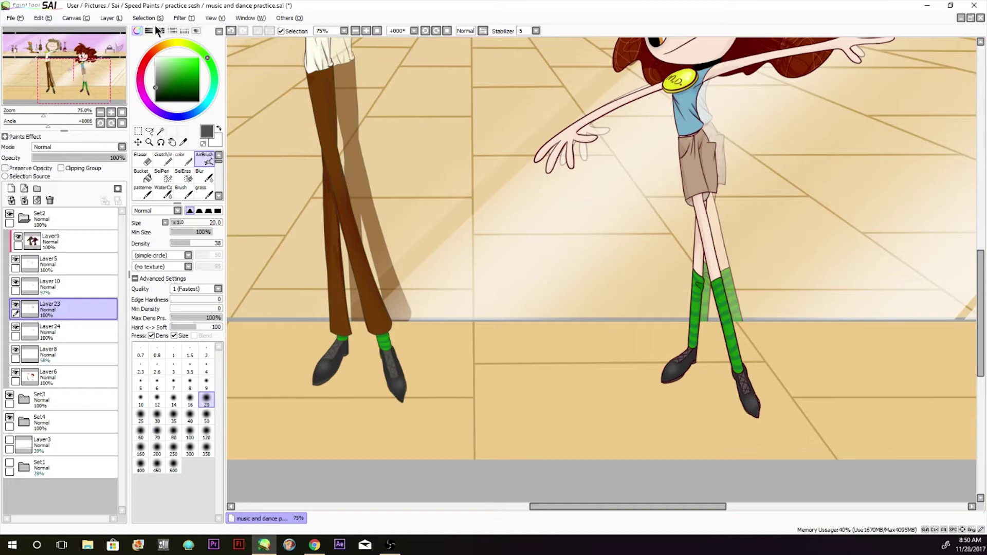
Set the opacity of the Set3 folder with the background instruments to 60%.
click(122, 112)
click(24, 218)
click(62, 241)
click(95, 158)
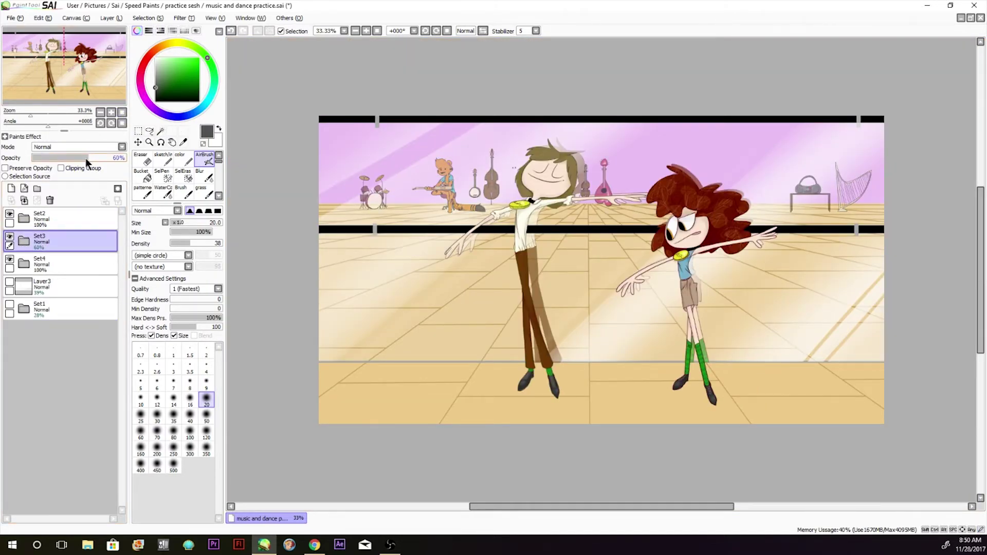
Erase the floor and its lines showing through the drum kit and guitarist on Layer17, Linework1 and Linework2 with the size 20 eraser.
click(23, 263)
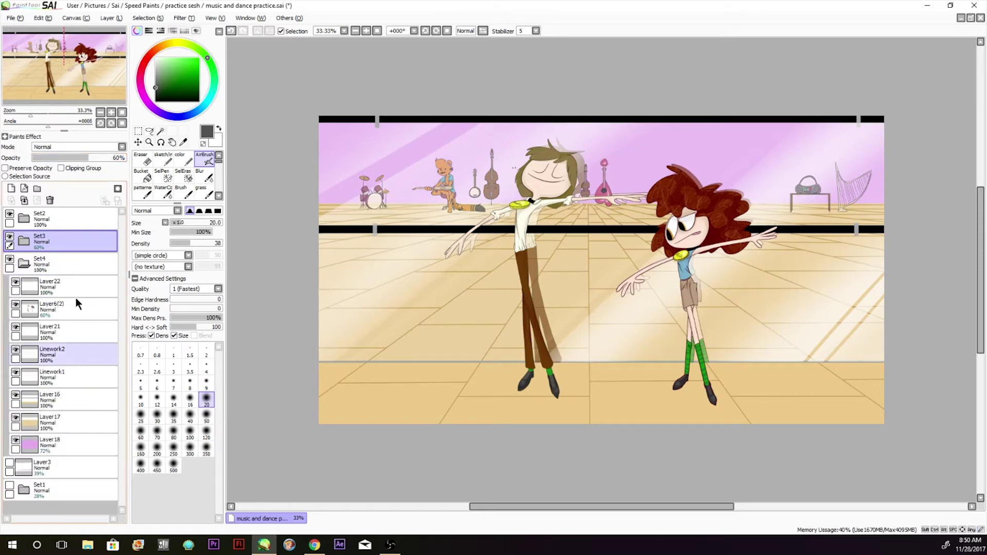
click(111, 112)
click(111, 112)
click(147, 159)
drag(560, 507, 466, 504)
drag(980, 269, 981, 231)
click(77, 422)
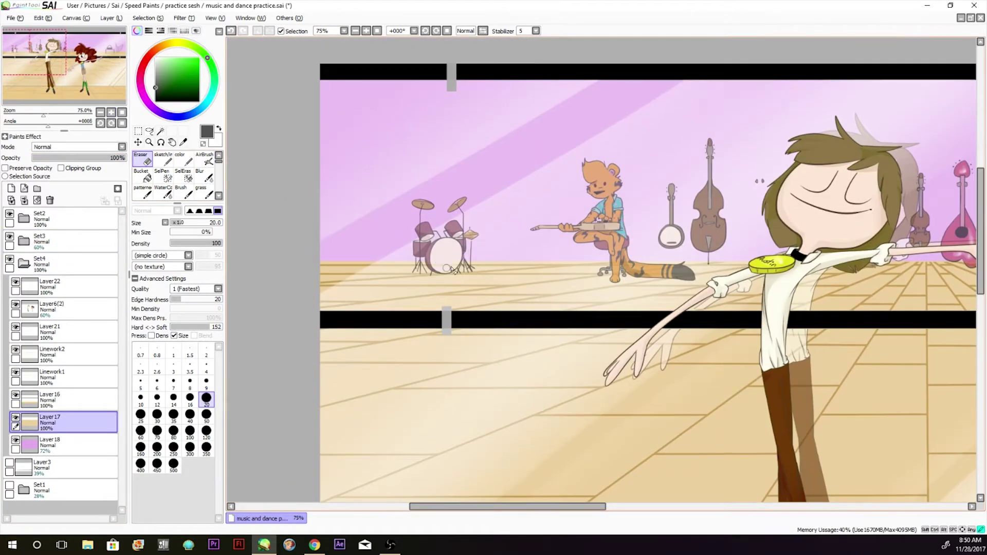
drag(667, 272, 684, 271)
click(16, 395)
click(16, 395)
click(77, 371)
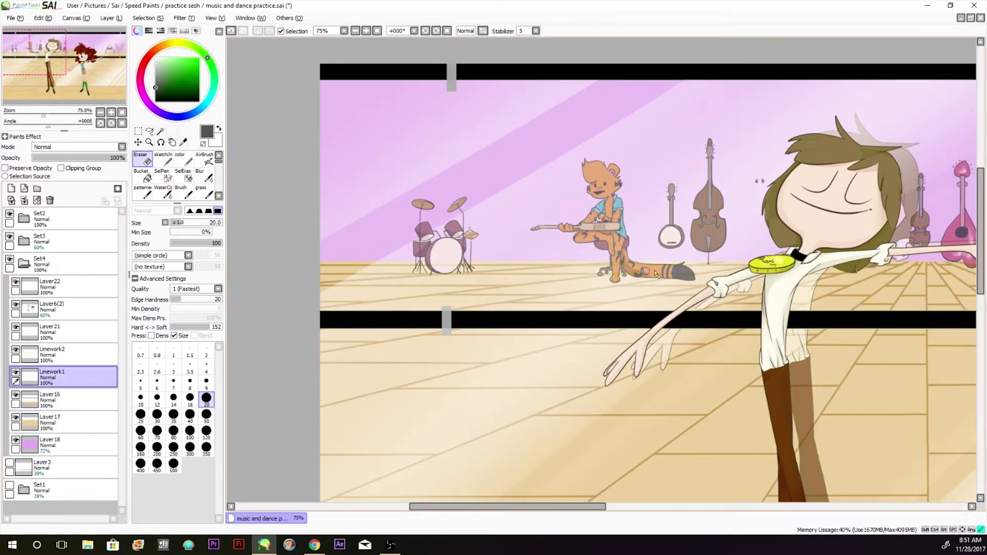
ctrl+shift+click(430, 263)
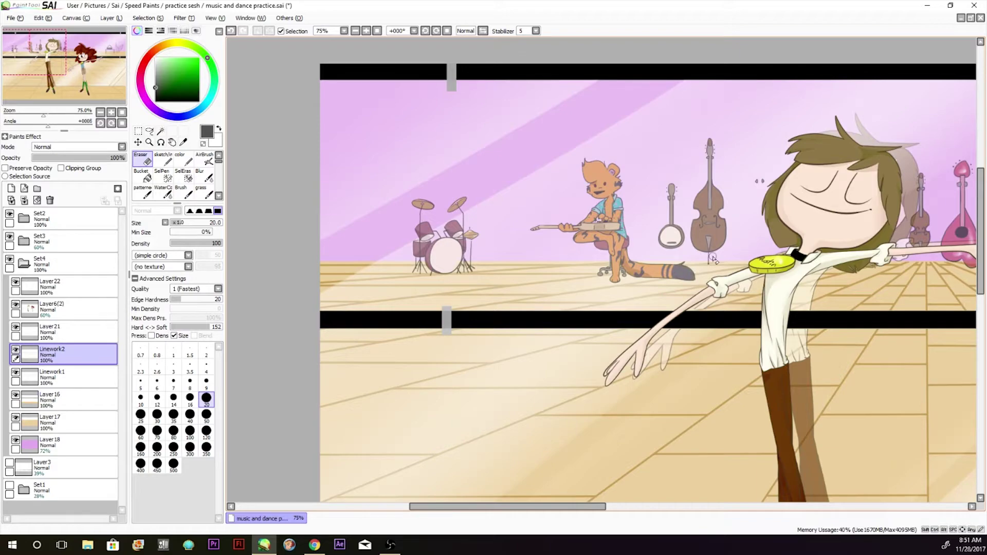
Erase the floor and its lines behind the string instruments between the dancers on Linework1, Layer16 and Layer17.
drag(514, 507, 618, 507)
click(78, 377)
click(77, 400)
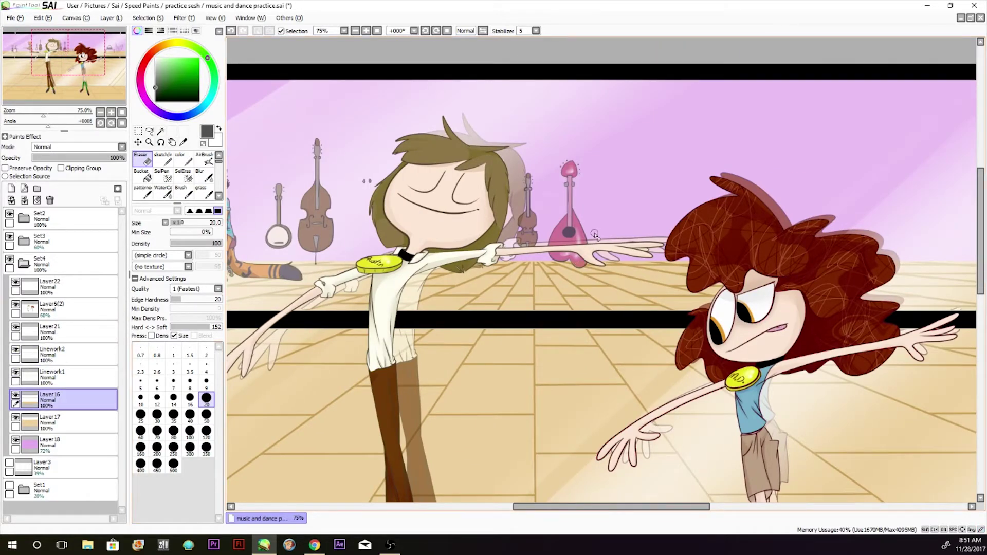
click(77, 422)
Erase the floor and its lines showing through the table legs and harp base on Layer17, Linework1 and Linework2 with the size 9 eraser.
click(122, 112)
click(111, 112)
drag(641, 507, 786, 507)
drag(981, 257, 980, 199)
click(206, 383)
drag(532, 314, 533, 309)
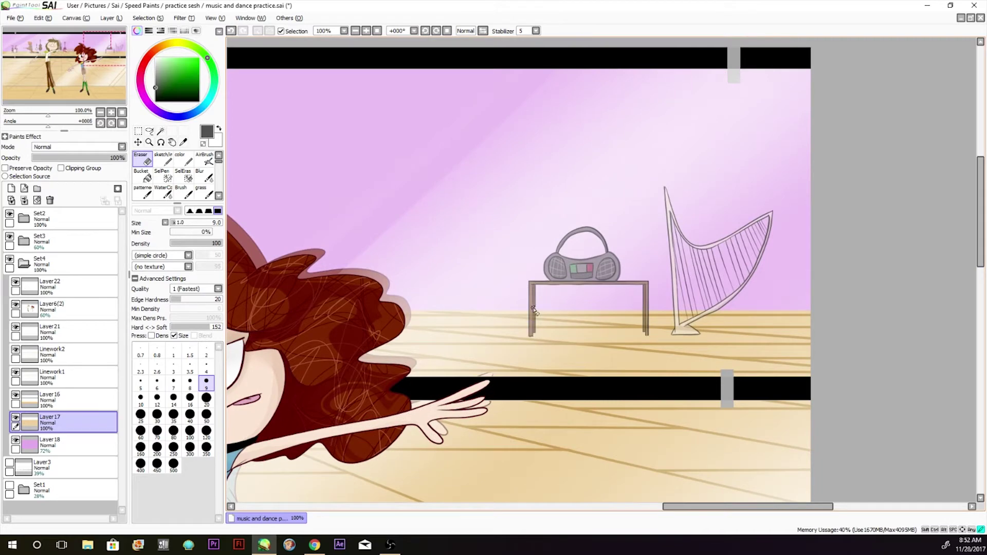
ctrl+shift+click(692, 329)
ctrl+shift+click(534, 312)
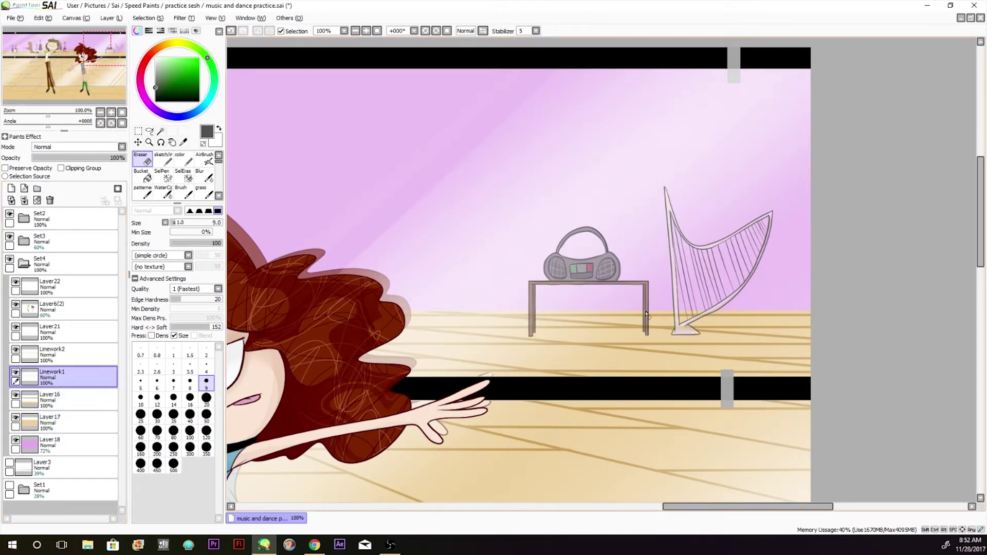
click(72, 362)
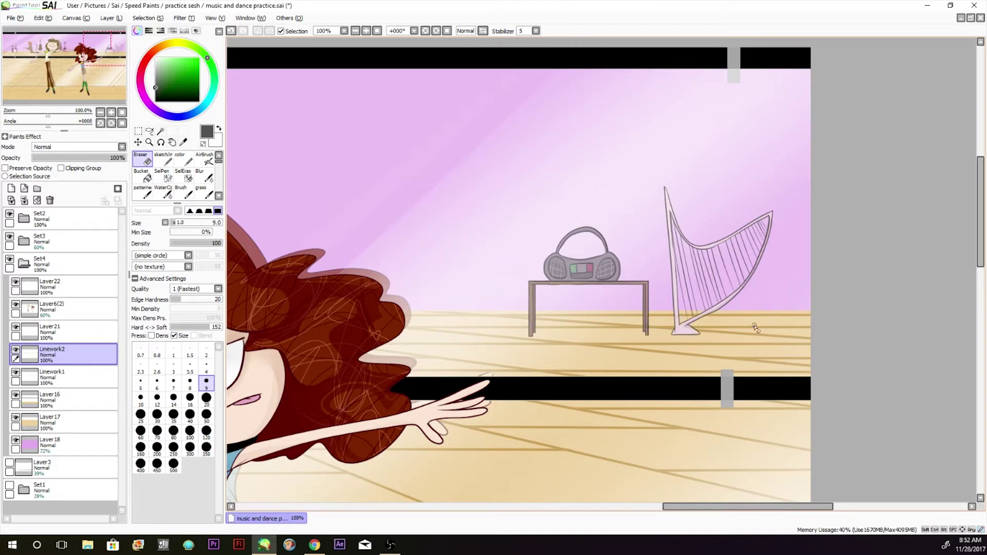
Draw small black music notes around the boombox on Layer5 with the size 9 sketch brush.
click(24, 263)
click(30, 219)
click(67, 265)
click(122, 112)
click(163, 160)
click(111, 112)
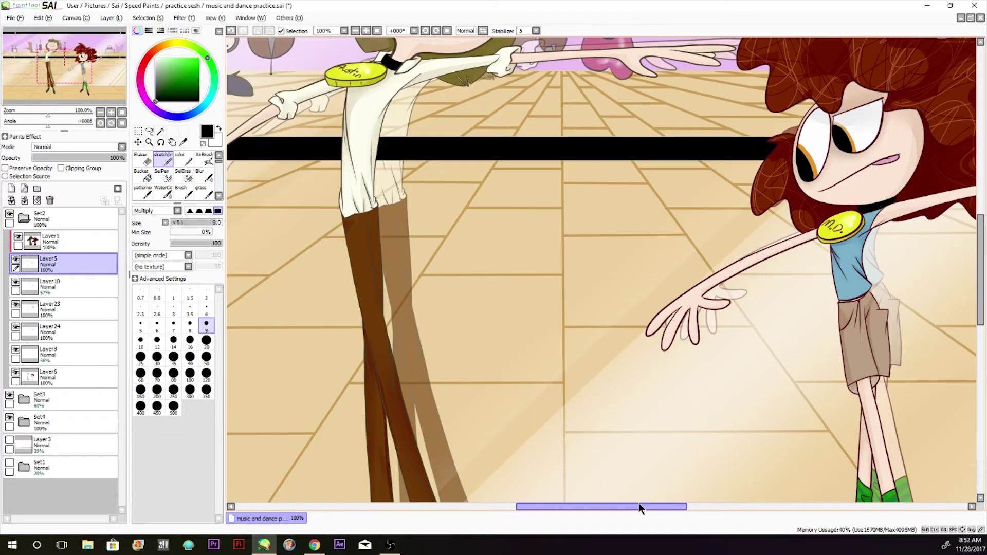
drag(638, 504, 753, 505)
drag(980, 269, 981, 204)
drag(680, 254, 684, 253)
mouse_move(683, 252)
mouse_down()
mouse_move(683, 240)
mouse_move(725, 234)
mouse_up()
drag(726, 235, 752, 218)
mouse_move(752, 218)
mouse_down()
mouse_move(760, 225)
mouse_move(758, 216)
mouse_up()
drag(684, 220, 688, 210)
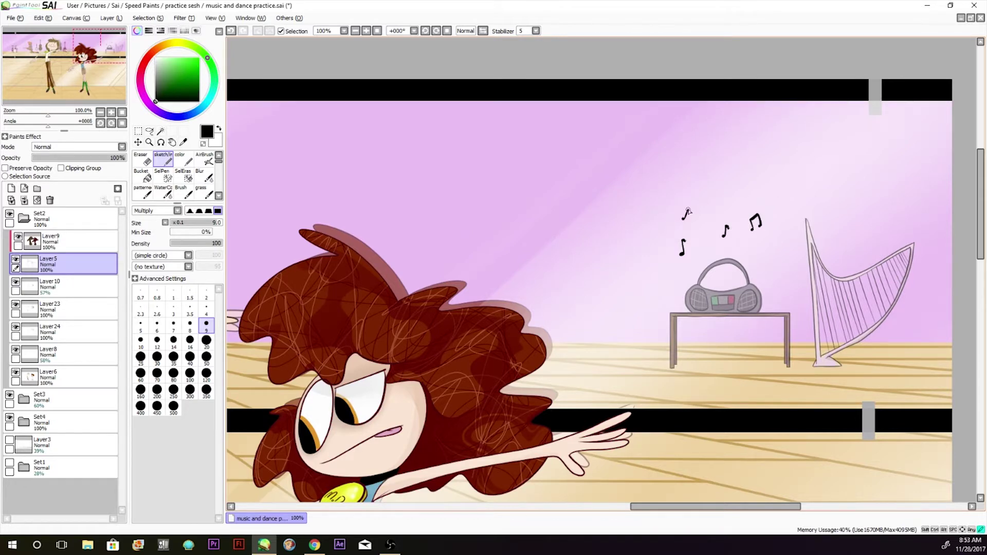
drag(598, 286, 606, 264)
drag(648, 201, 654, 191)
key(ctrl+z)
click(122, 113)
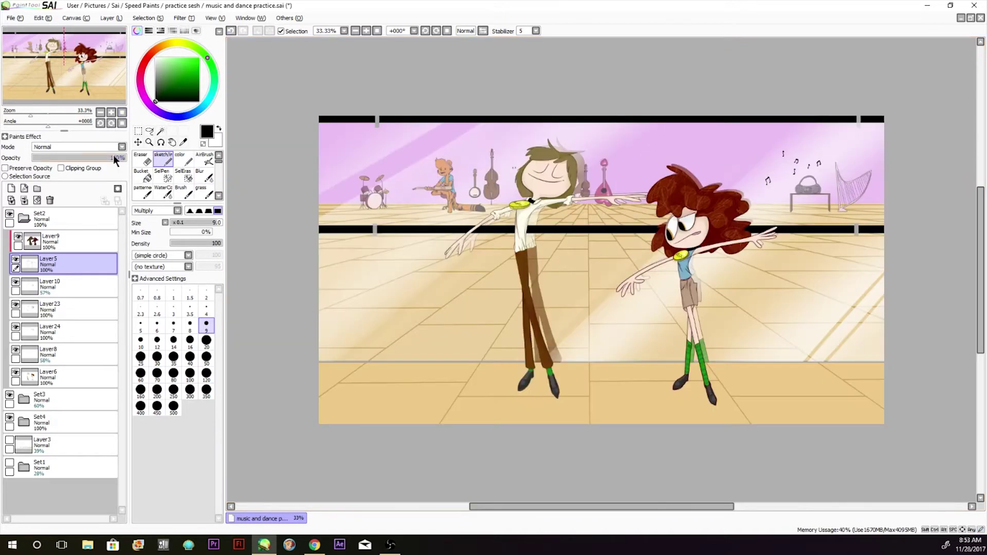
Add a new layer below Layer6, outline a floor shadow under the tall dancer with the size 4 sketch brush, and fill it black.
click(68, 394)
click(12, 189)
click(206, 310)
click(111, 113)
scroll(493, 308, down, 3)
drag(491, 366, 468, 384)
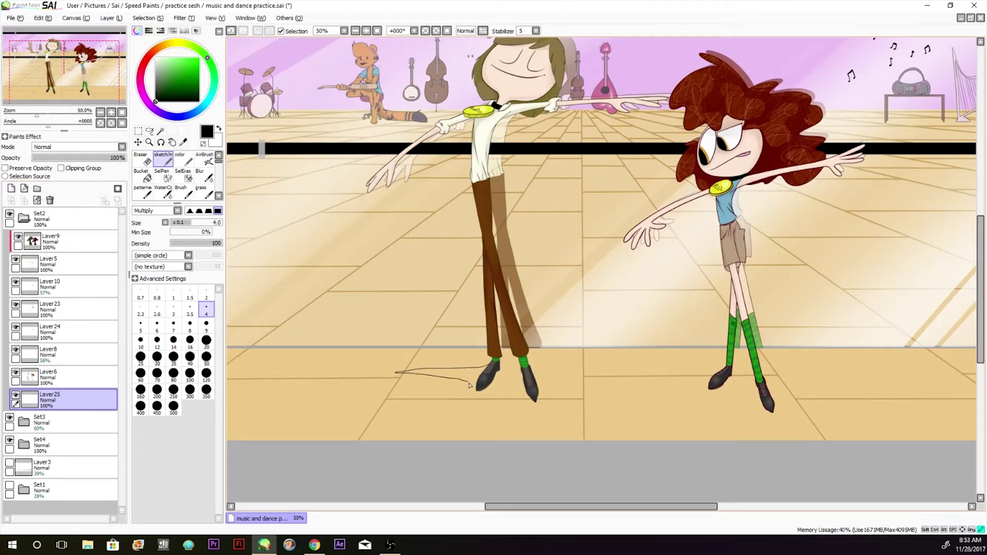
mouse_move(533, 397)
mouse_down()
mouse_move(510, 366)
mouse_move(523, 348)
mouse_move(487, 371)
mouse_up()
click(147, 176)
click(516, 373)
Outline and fill a black floor shadow under the red-haired dancer at size 9, and set Layer25's opacity to 33%.
click(163, 159)
click(206, 325)
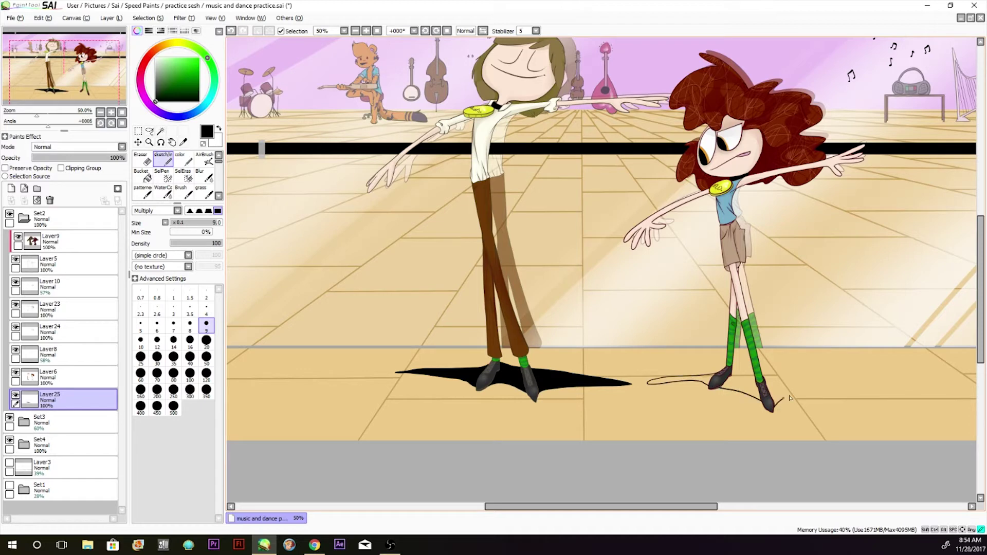
drag(790, 398, 832, 377)
mouse_move(832, 378)
mouse_down()
mouse_move(731, 373)
mouse_move(743, 375)
mouse_up()
click(147, 175)
click(745, 385)
key(ctrl+z)
click(167, 159)
click(147, 175)
click(786, 386)
click(165, 160)
drag(77, 159, 65, 157)
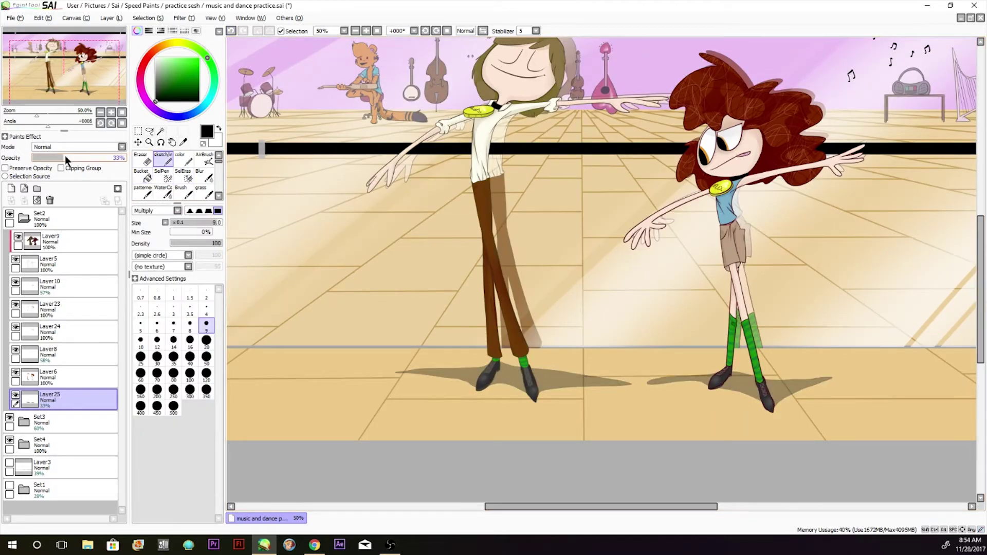
key(ctrl+minus)
click(24, 218)
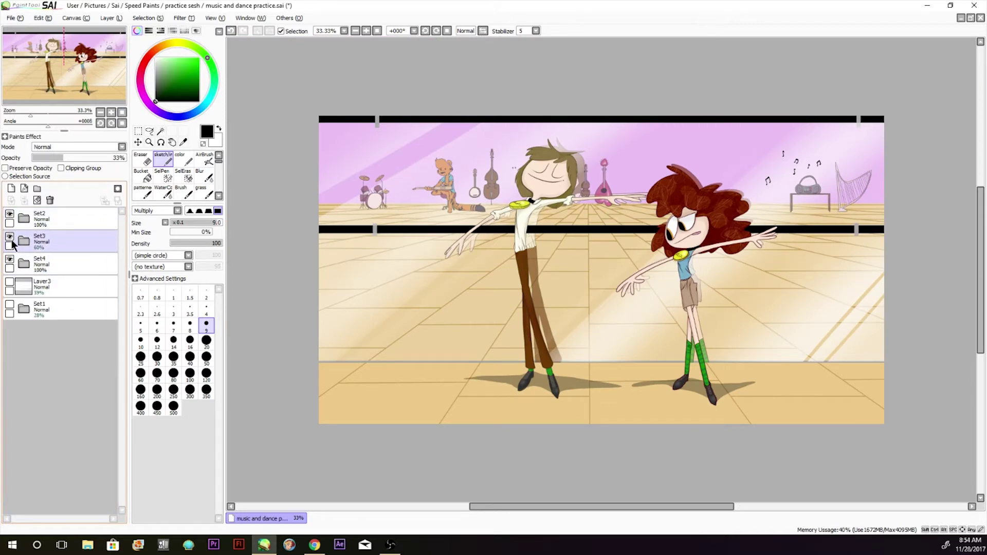
Select the front floor strip on Layer21 with the Magic Wand and make Layer22 the working layer.
click(24, 241)
click(23, 241)
click(24, 263)
click(25, 355)
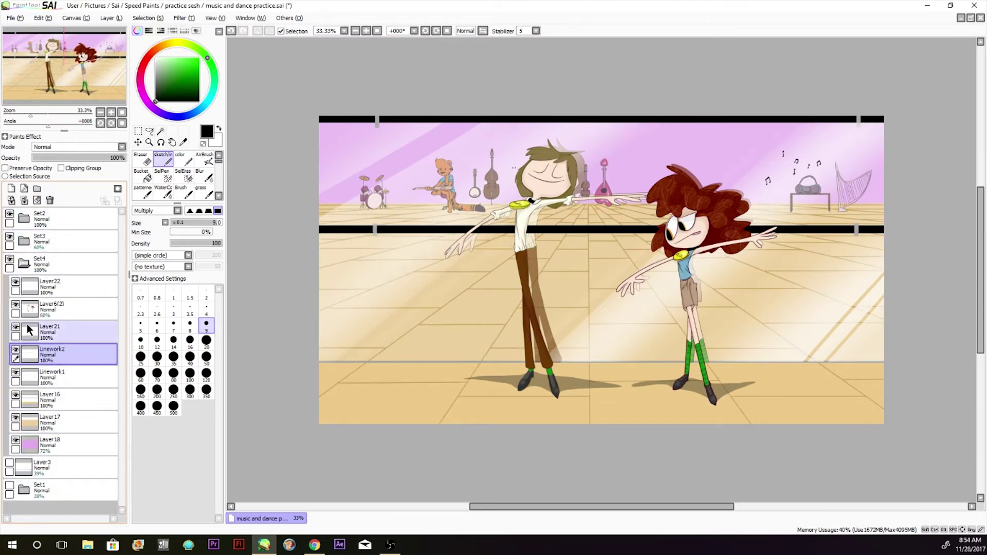
click(27, 332)
key(w)
click(524, 411)
click(67, 292)
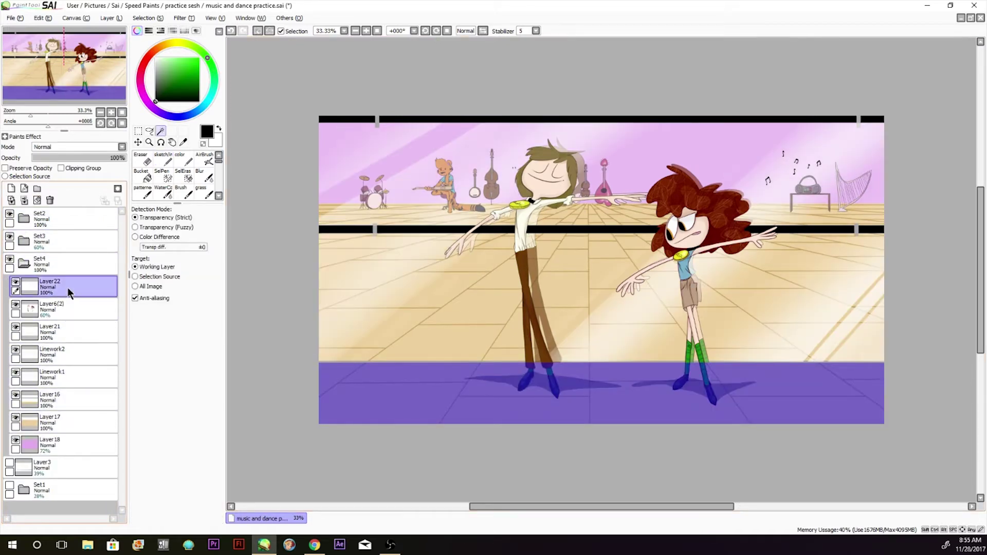
Airbrush orange-brown sampled from the floor along the lower edge of the selected floor strip on Layer22 at size 500.
click(184, 142)
click(393, 351)
click(204, 159)
drag(230, 443, 738, 451)
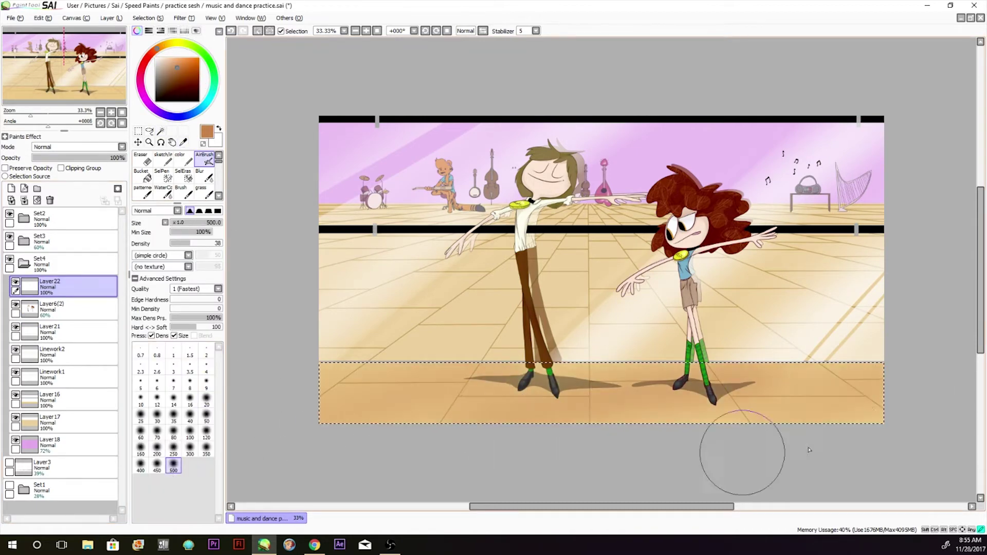
Erase the orange-brown shading across the right of the strip, carve curved streaks at sizes 50 and 20, and clear the selection.
key(e)
mouse_move(484, 372)
mouse_down()
mouse_move(458, 375)
mouse_move(846, 366)
mouse_move(897, 401)
mouse_up()
click(206, 416)
key(ctrl+z)
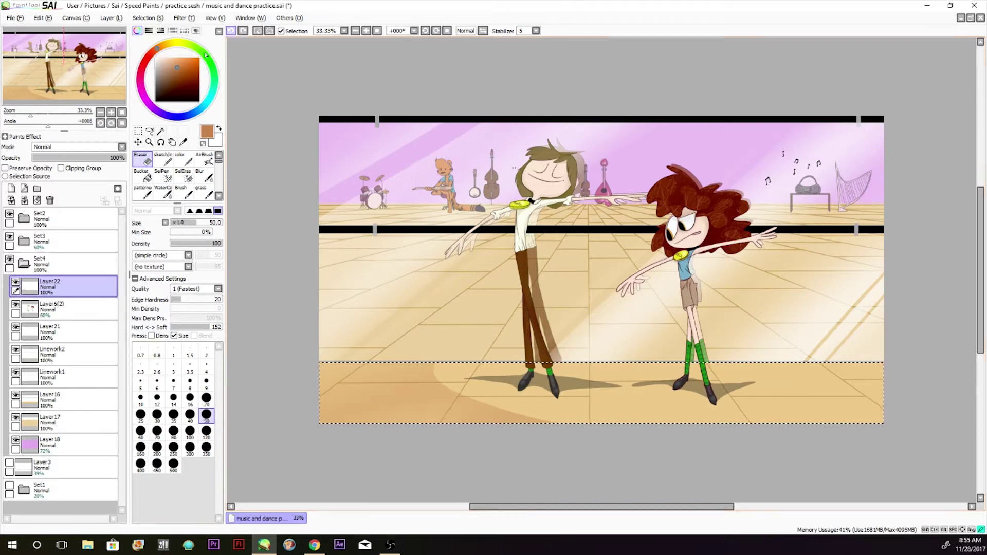
drag(412, 358, 394, 244)
drag(391, 243, 460, 362)
click(206, 398)
mouse_move(384, 238)
mouse_down()
mouse_move(432, 336)
mouse_move(388, 321)
mouse_up()
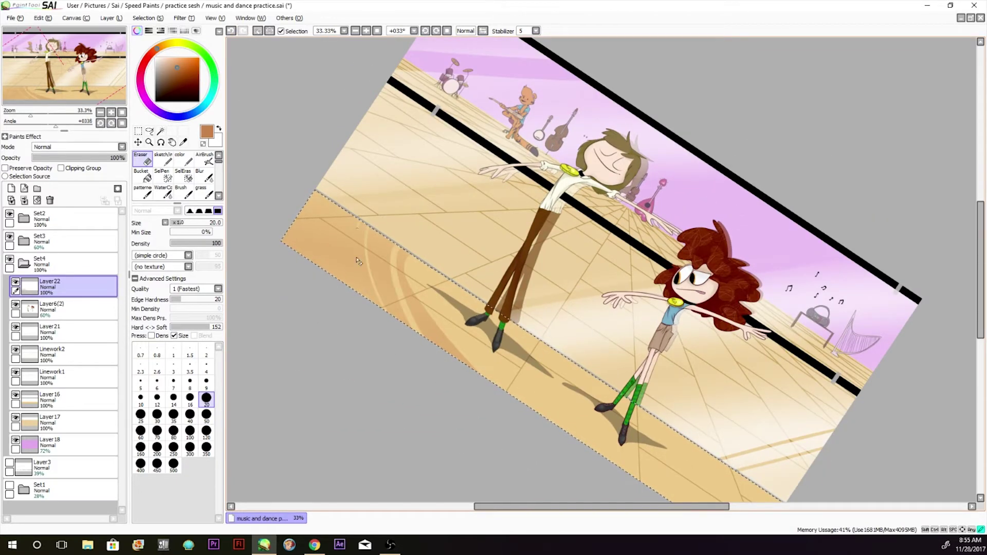
drag(361, 225, 368, 304)
click(122, 124)
click(148, 18)
click(147, 33)
Try to select the whole canvas and airbrush diagonal pale yellow light beams over the background on Layer22 at size 500.
click(161, 132)
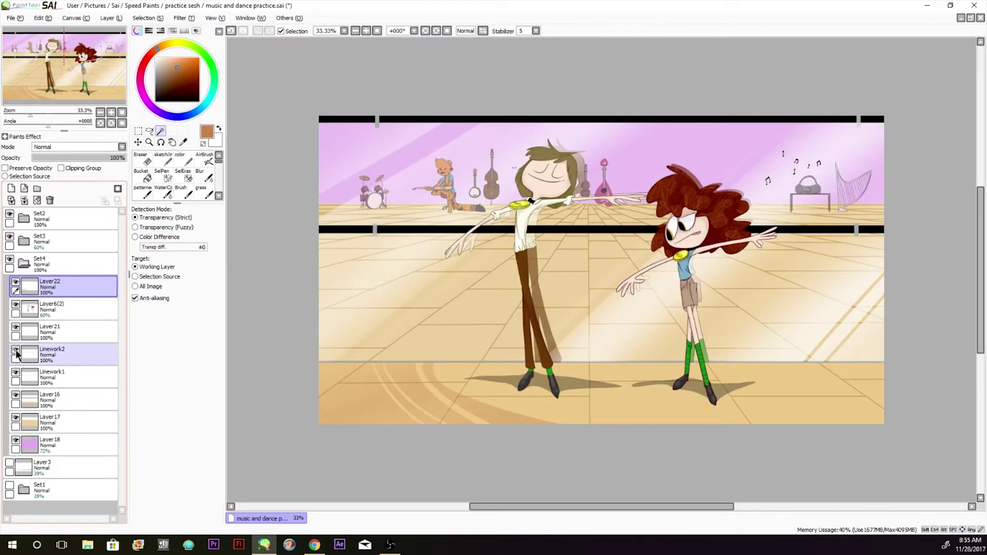
click(21, 354)
click(632, 340)
click(62, 286)
click(207, 162)
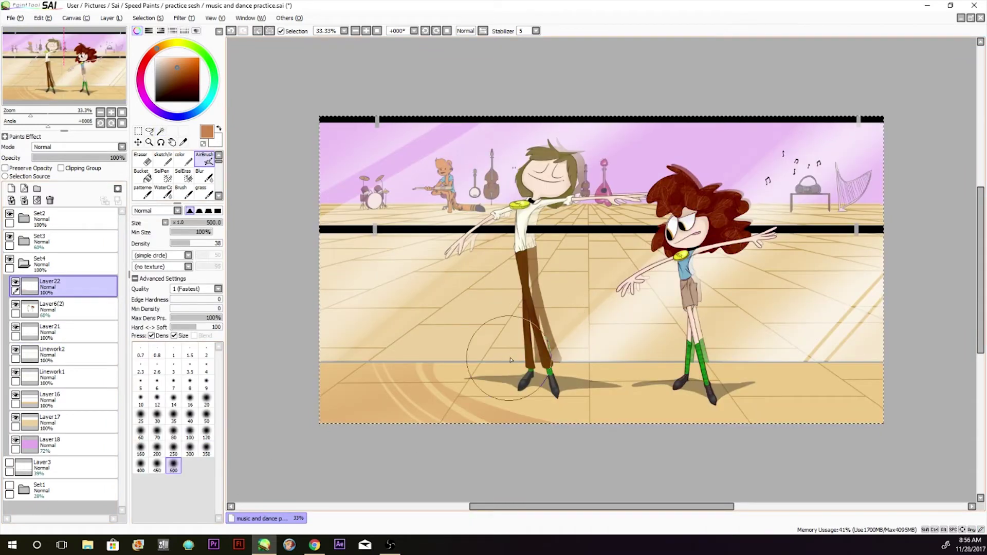
drag(638, 229, 443, 349)
click(232, 31)
click(172, 43)
click(177, 58)
drag(741, 119, 535, 345)
drag(890, 175, 781, 318)
mouse_move(627, 129)
mouse_down()
mouse_move(447, 288)
mouse_move(478, 298)
mouse_up()
Try to erase diagonal streaks into the yellow light on Layer22 with the size 50 eraser at densities 29, 63 and 22.
click(142, 159)
click(185, 244)
click(206, 416)
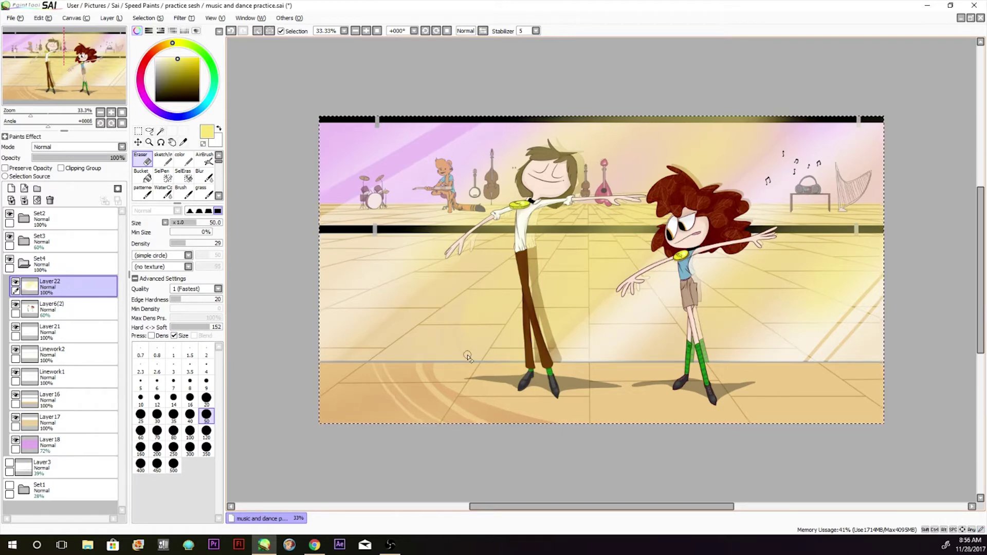
click(203, 243)
drag(458, 290, 628, 359)
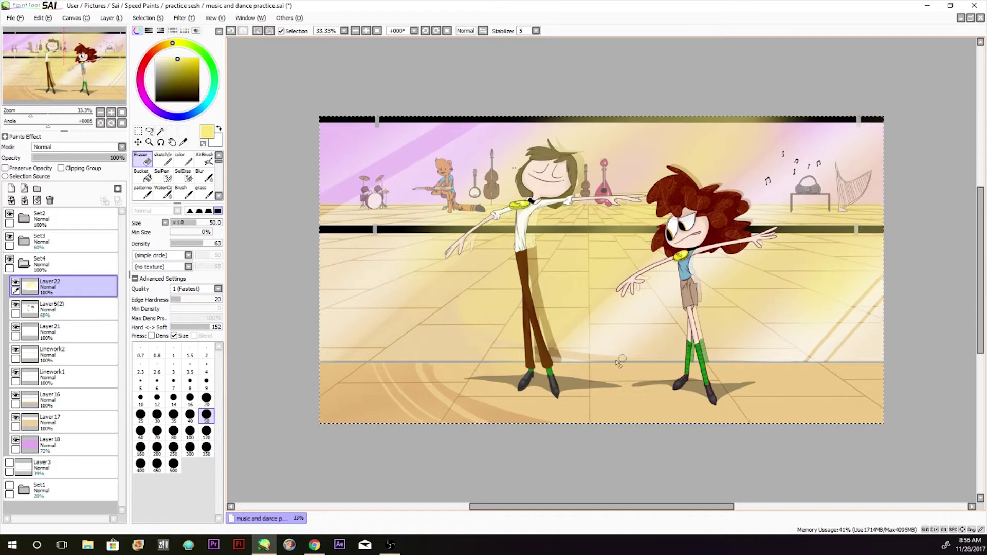
drag(801, 149, 750, 234)
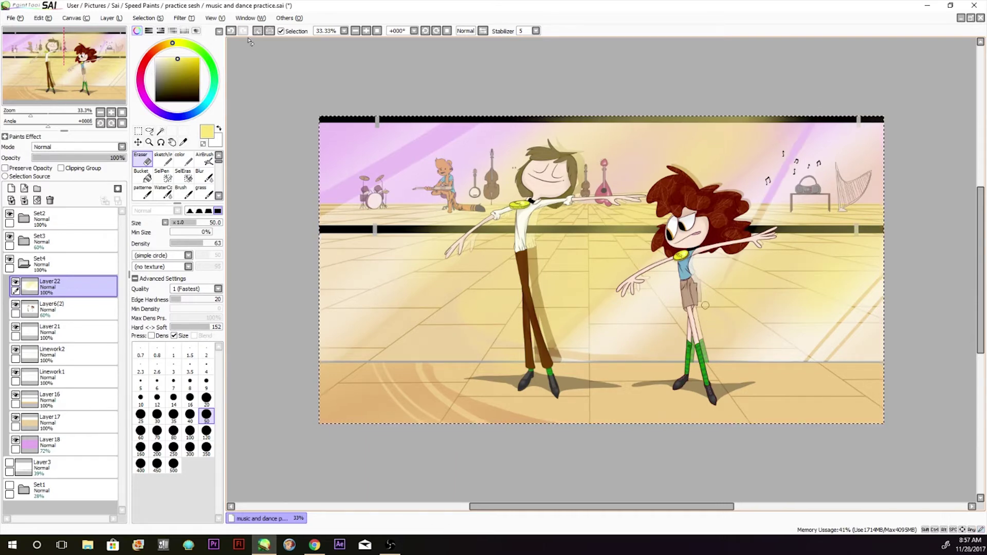
key(ctrl+z)
click(182, 243)
drag(768, 183, 742, 221)
key(ctrl+z)
drag(795, 146, 758, 206)
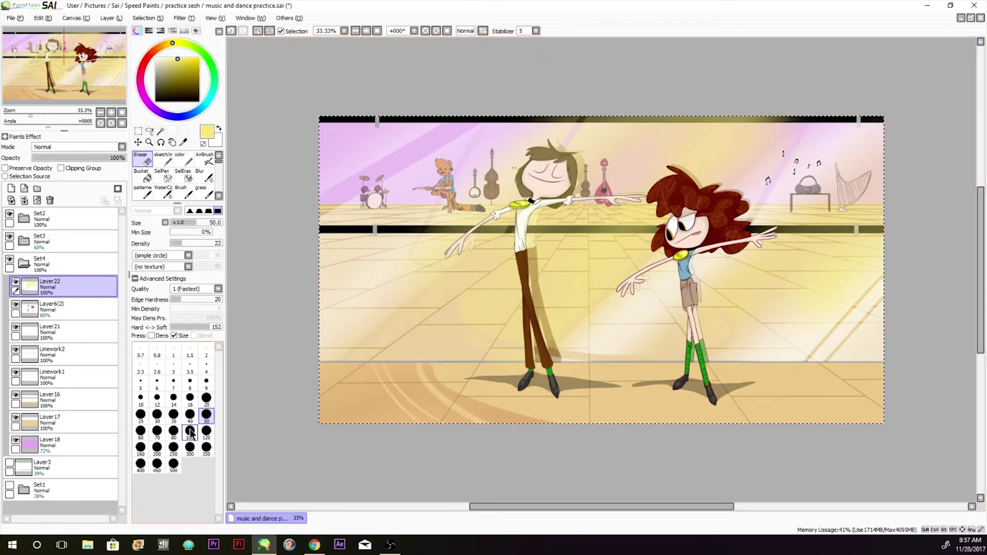
Undo the yellow light painting and erasing on Layer22.
click(207, 243)
click(207, 177)
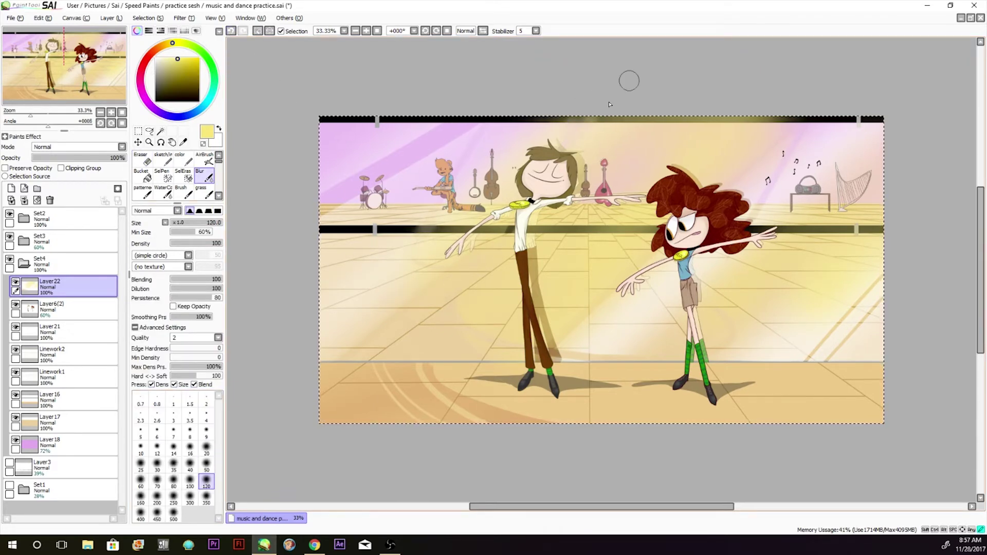
click(231, 30)
click(231, 30)
click(231, 31)
click(231, 31)
click(231, 31)
Add a new layer above Layer6(2) and select the mirror area from Layer21 with the magic wand.
click(67, 309)
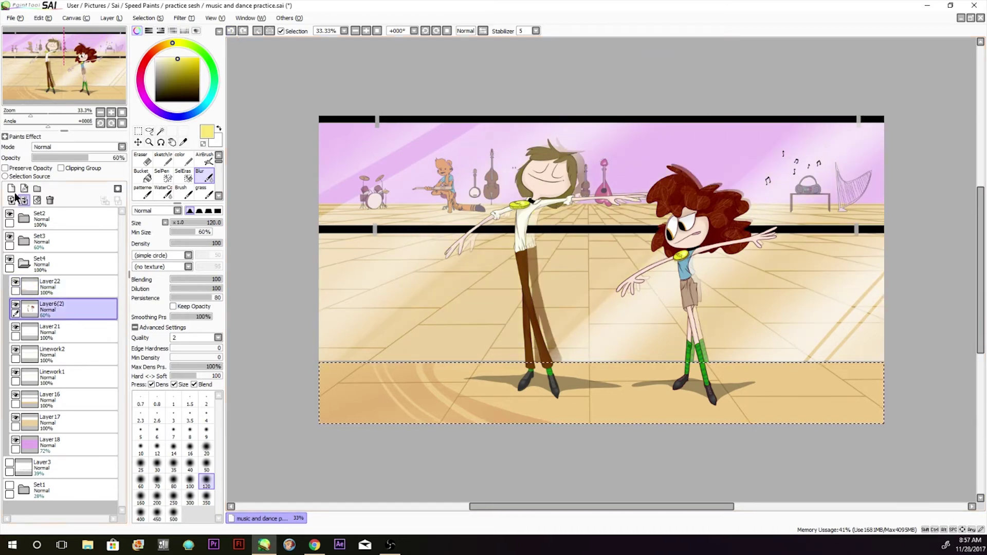
click(11, 189)
click(204, 159)
click(16, 281)
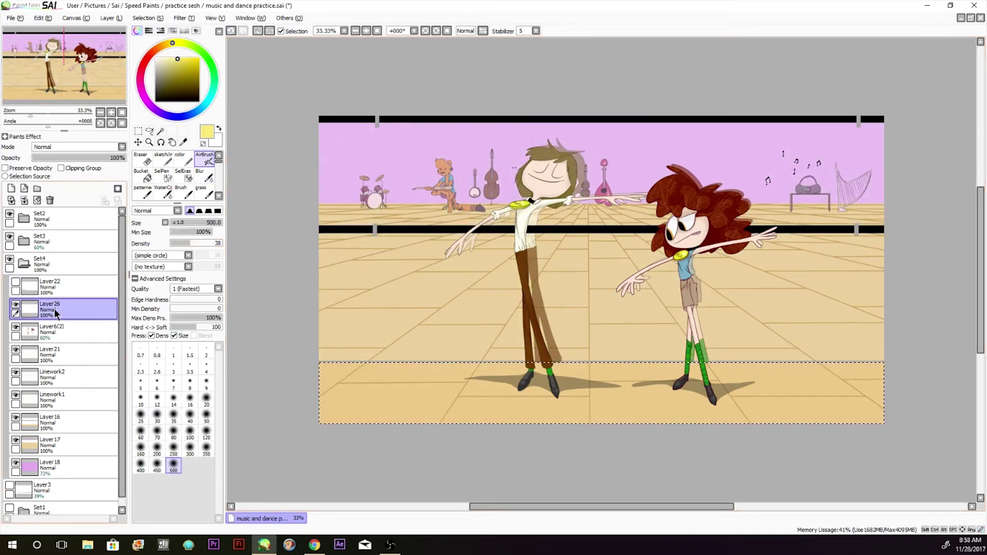
click(16, 282)
click(16, 372)
click(161, 132)
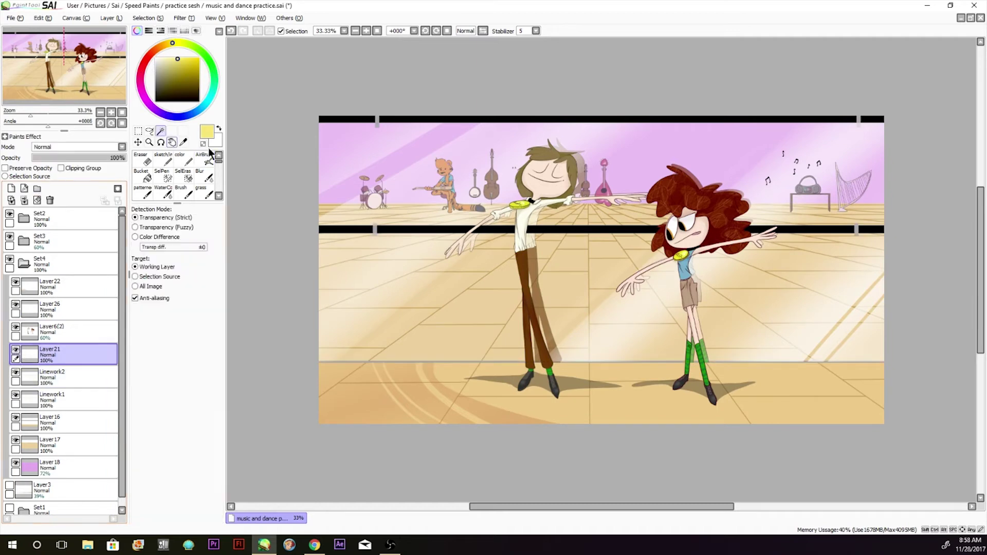
click(412, 288)
Airbrush diagonal pale yellow light beams across the selected mirror area on Layer26 at size 500 and density 38.
click(67, 309)
click(183, 158)
click(204, 159)
drag(545, 124, 448, 231)
drag(683, 123, 540, 309)
drag(821, 108, 581, 298)
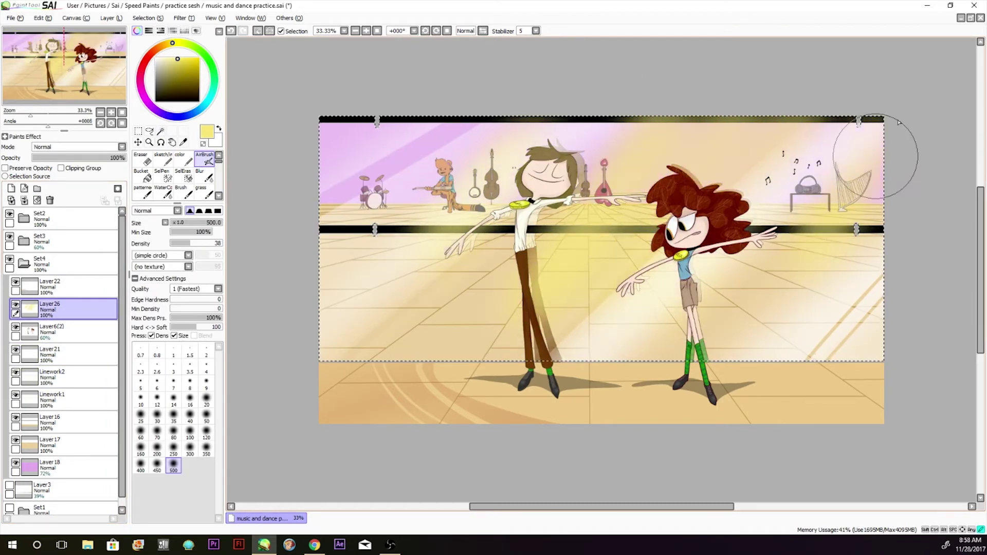
drag(875, 157, 761, 278)
Erase diagonal streaks into the yellow light on Layer26 with the size 50 eraser at density 71, trying the size 120 Blur on them.
click(142, 159)
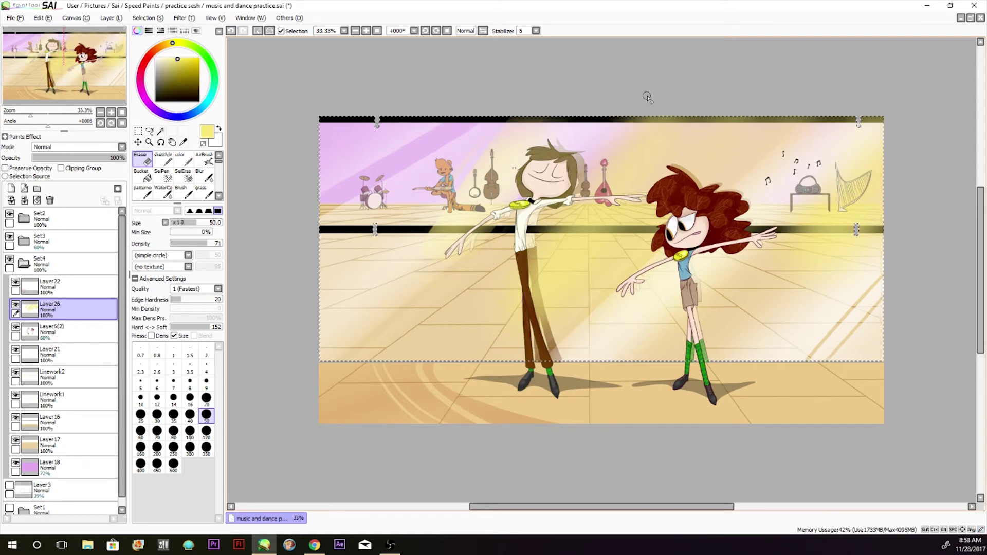
drag(808, 85, 459, 499)
click(201, 180)
drag(766, 116, 607, 309)
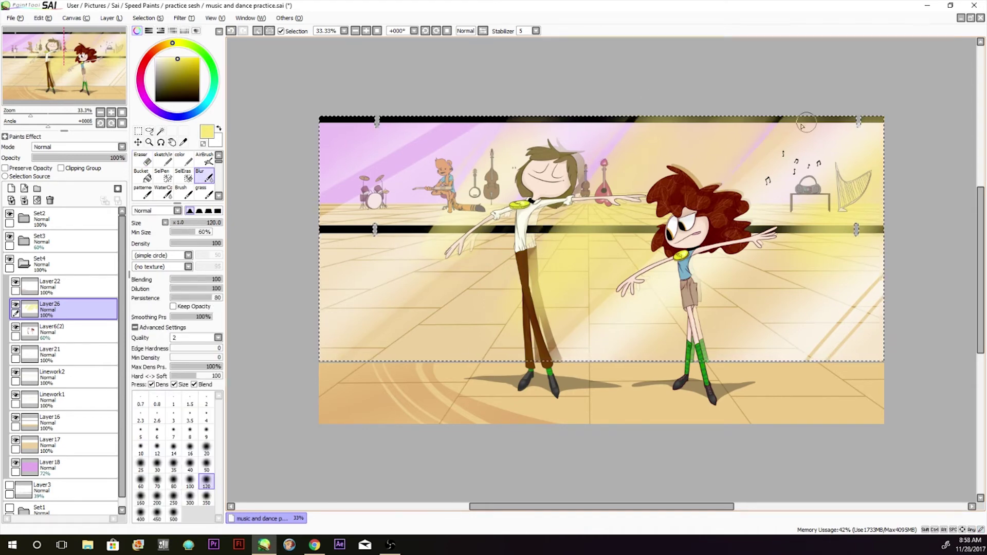
click(142, 159)
click(232, 31)
mouse_move(843, 110)
mouse_down()
mouse_move(619, 434)
mouse_move(631, 400)
mouse_up()
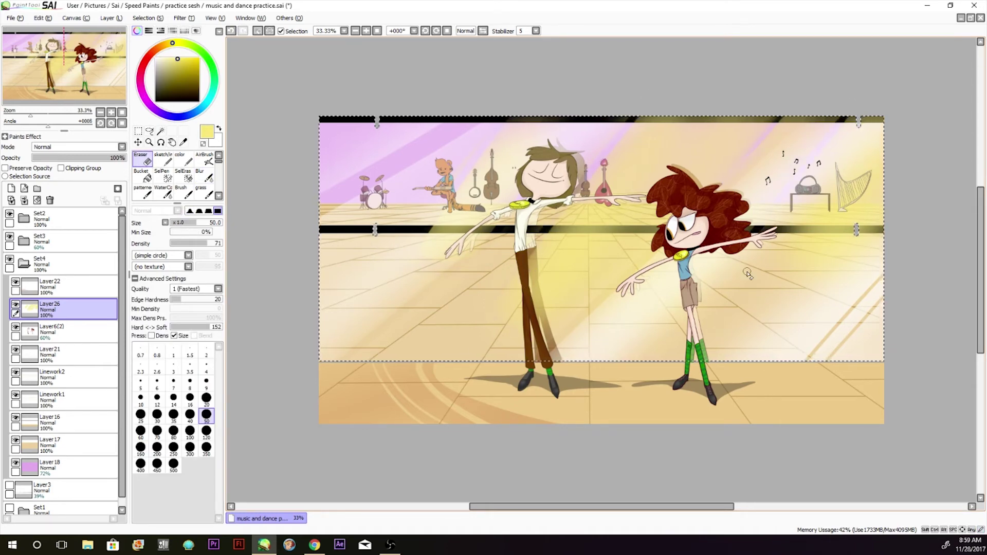
Refine the diagonal light streaks with the eraser at sizes 80 and 50, lowering its density to 25, and soften them with Blur at size 120.
key(bracketright)
key(bracketright)
key(bracketright)
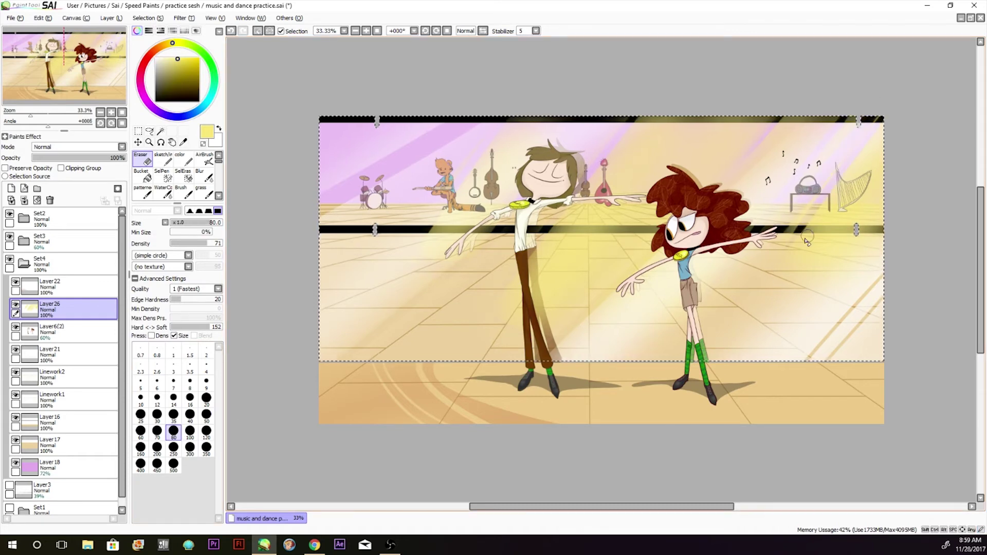
key(bracketleft)
key(bracketleft)
key(bracketleft)
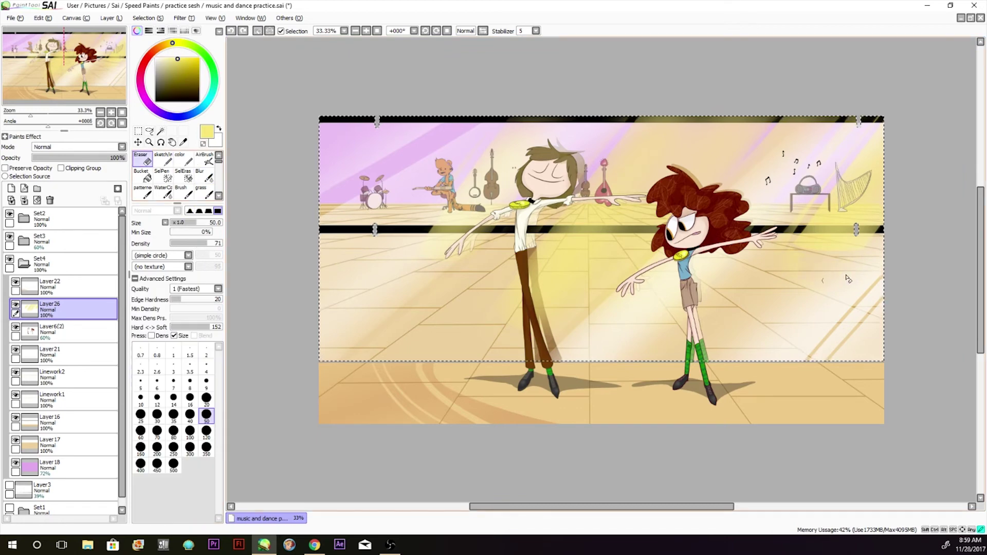
key(b)
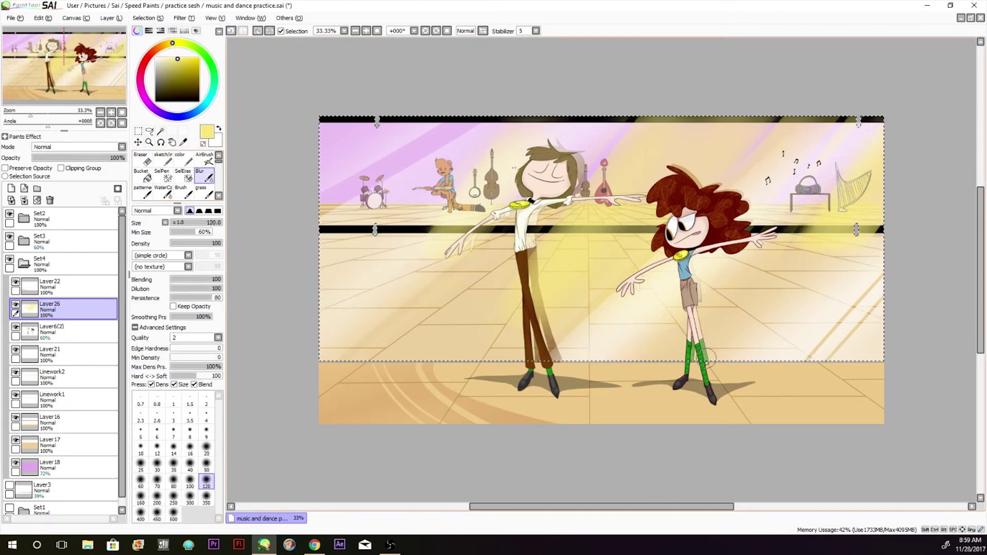
key(e)
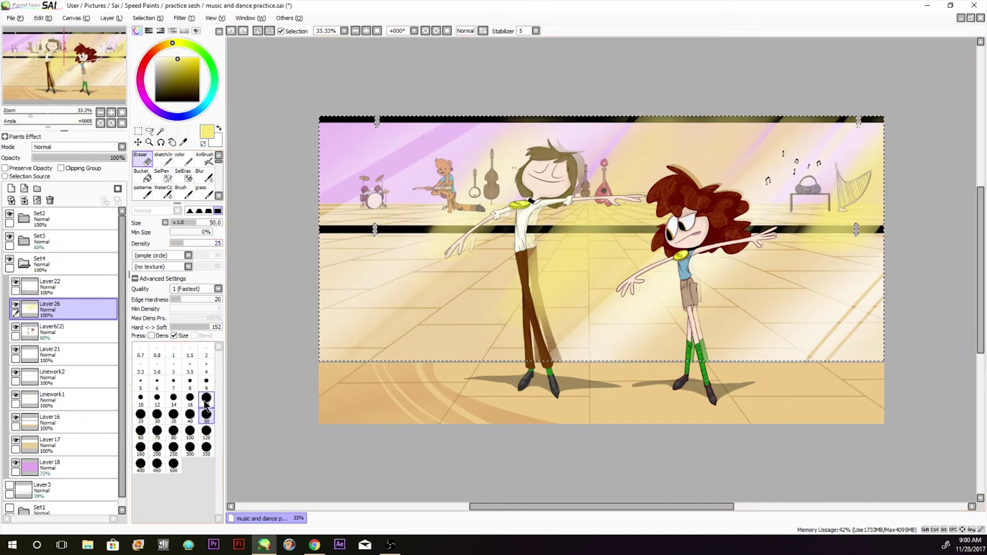
key(b)
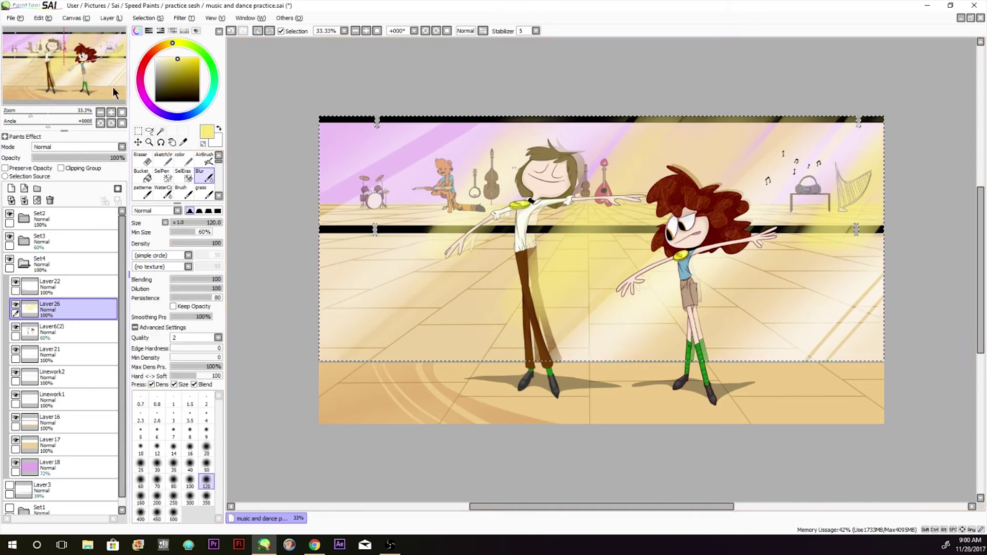
Clear the mirror selection and select the two horizontal black bars from Layer16 with the magic wand.
click(147, 18)
click(149, 29)
click(66, 422)
click(161, 131)
click(412, 230)
click(411, 119)
Erase the yellow light over both black bars on Layer26 with the size 350 eraser at density 100, and clear the selection.
click(66, 309)
key(e)
click(206, 449)
drag(404, 236, 868, 230)
click(222, 243)
drag(514, 119, 901, 115)
key(ctrl+d)
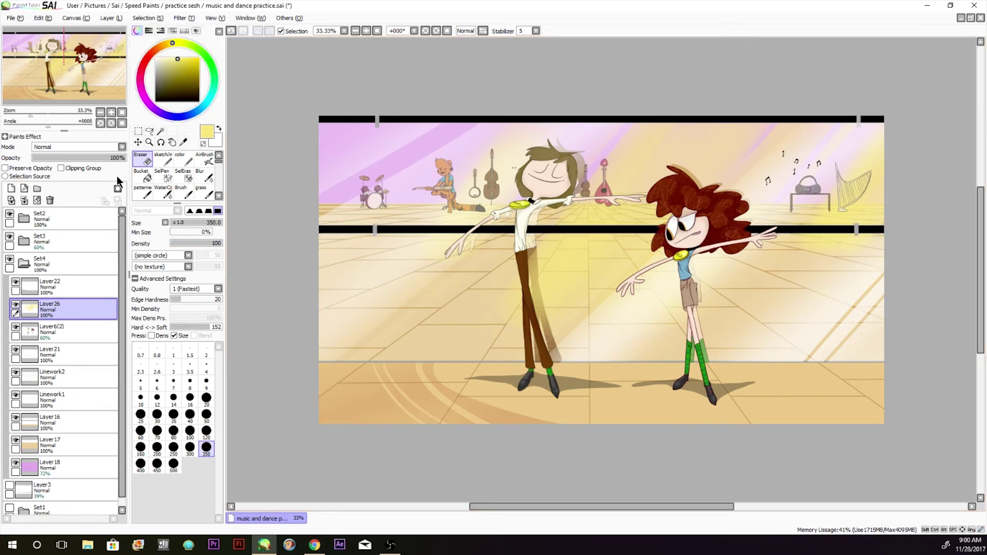
Collapse Set4, open Set2, and sign the artwork with the artist's initials and 2017 just above the mirror's lower edge near the girl's legs.
click(24, 263)
click(23, 219)
click(77, 263)
click(184, 159)
click(111, 112)
click(111, 112)
drag(981, 270, 981, 303)
drag(712, 355, 741, 354)
click(724, 353)
click(735, 353)
drag(744, 341, 745, 342)
mouse_move(748, 340)
mouse_down()
mouse_move(753, 354)
mouse_move(749, 346)
mouse_up()
Ready the color brush at size 50 on Layer9 with a golden-brown color.
click(172, 62)
click(204, 166)
click(183, 160)
click(78, 241)
click(206, 359)
right_click(716, 313)
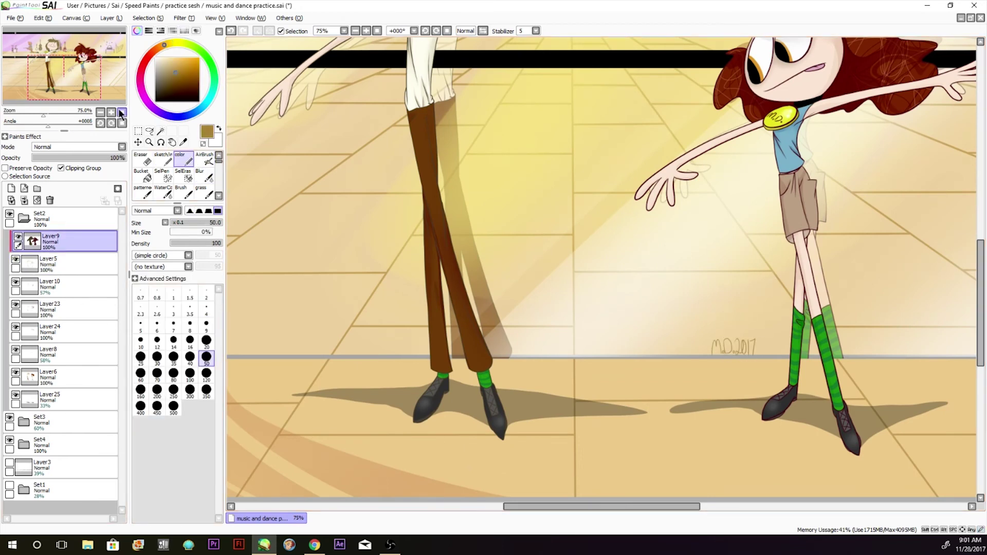